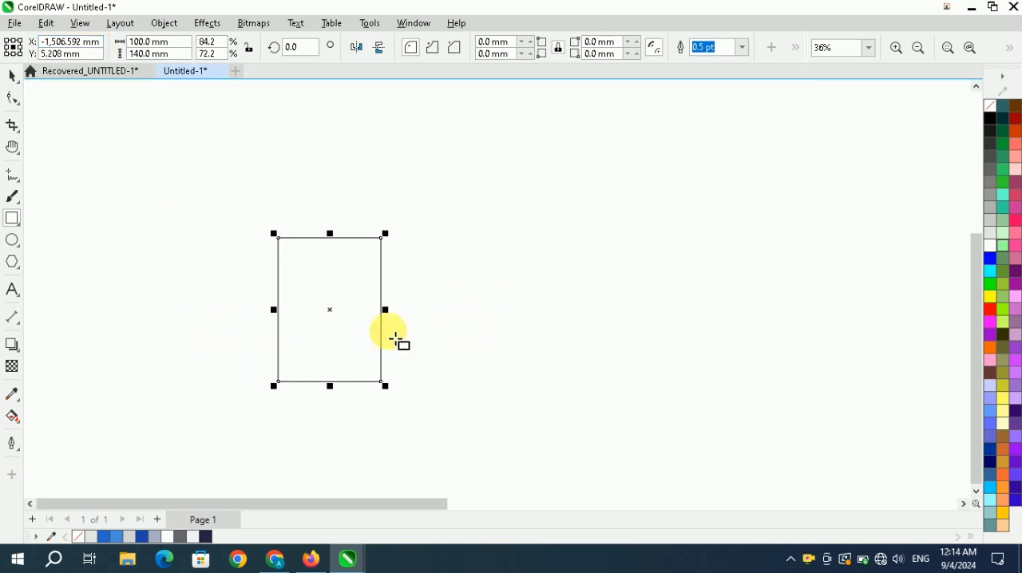
Draw a circle about 55 mm in diameter near the centre of the 100 × 140 mm rectangle.
left_click(10, 80)
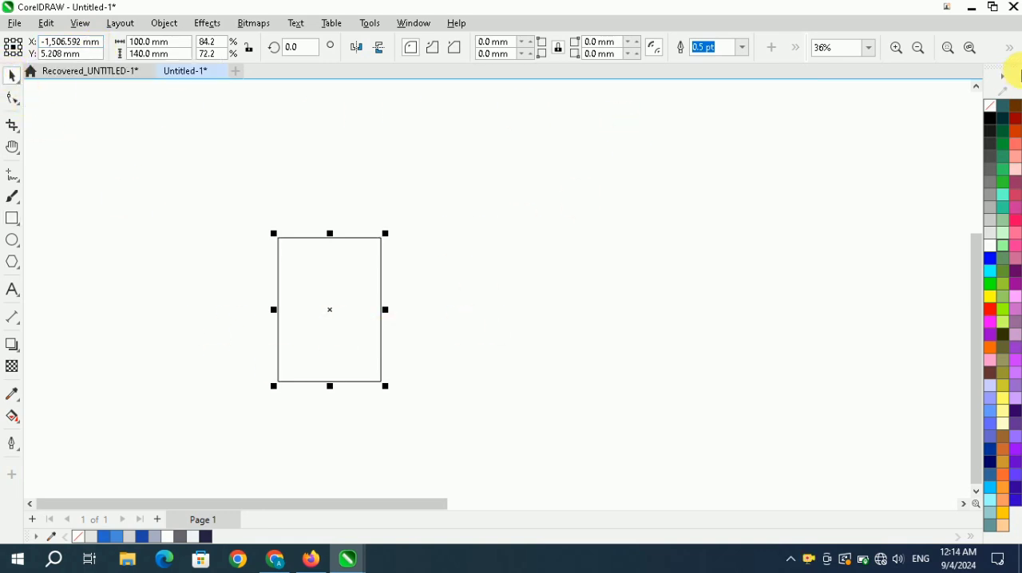
left_click(970, 49)
left_click(815, 234)
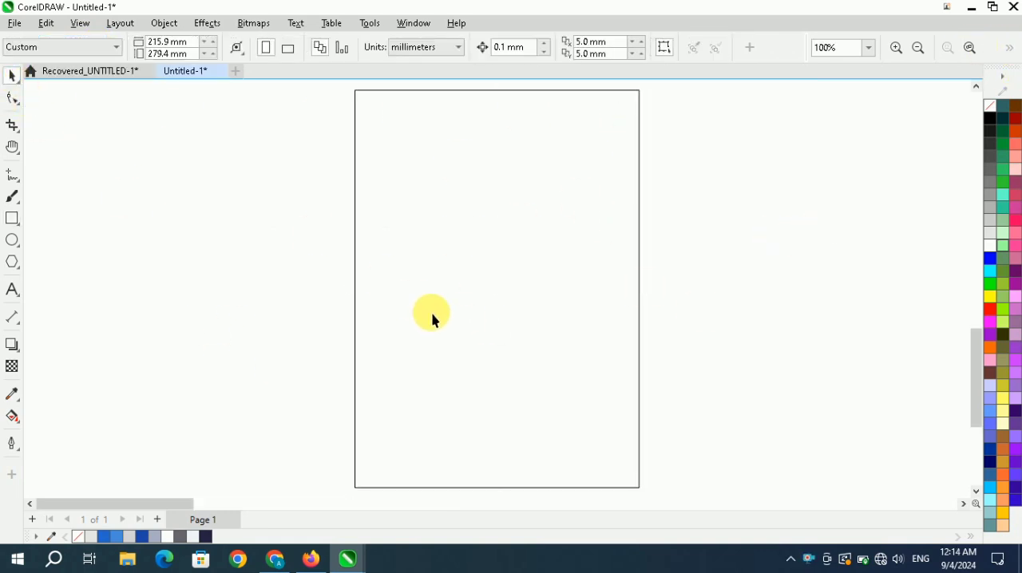
left_click(11, 238)
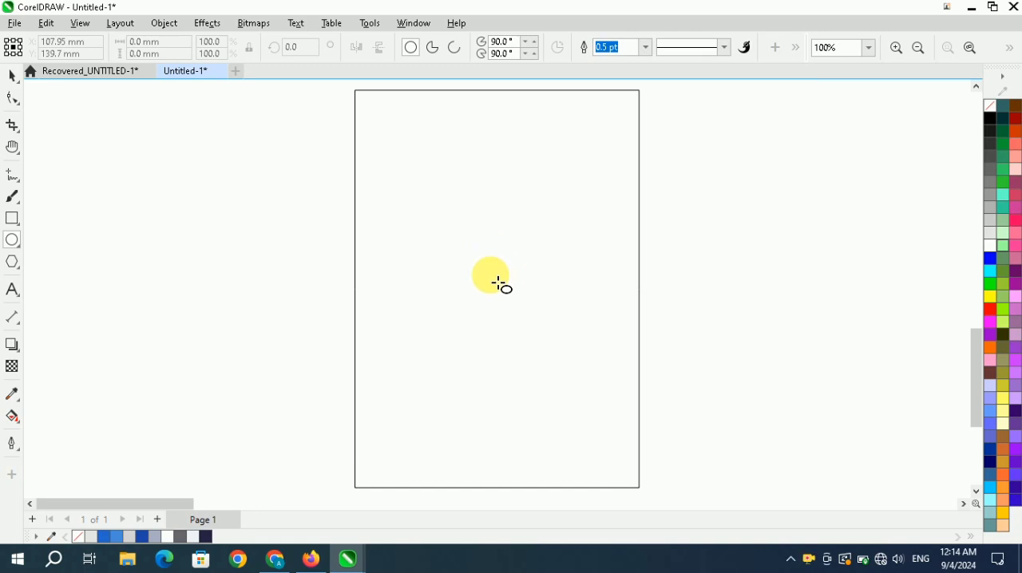
left_click_drag(497, 281, 566, 359)
Align the circle to the rectangle's centre both horizontally and vertically.
key("space")
left_click(634, 259)
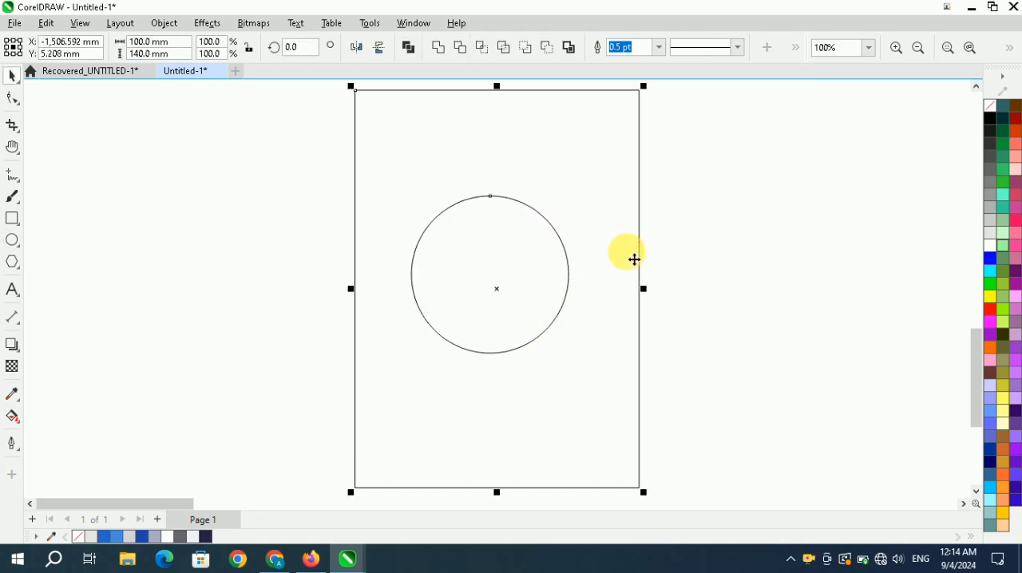
key("e")
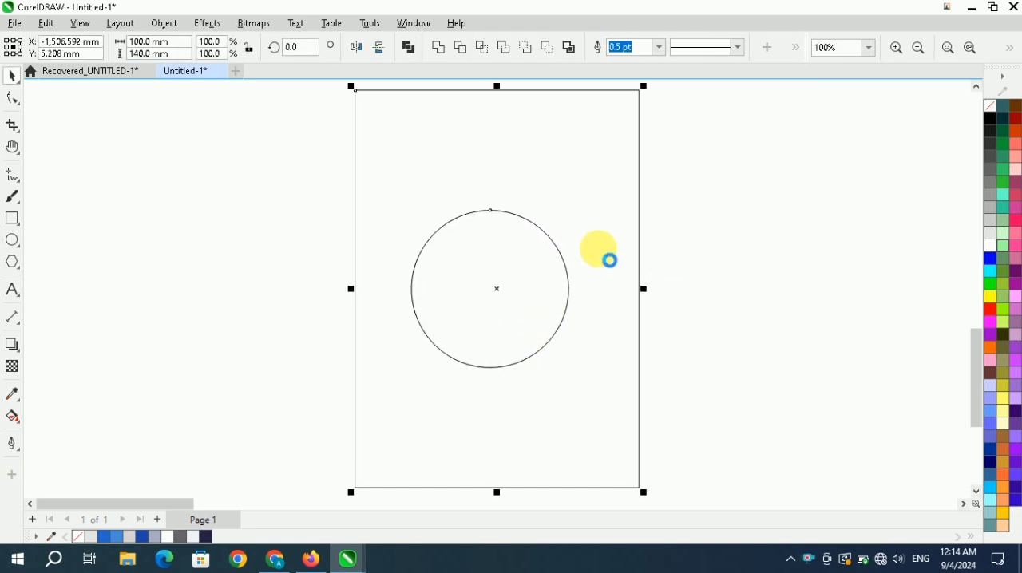
key("c")
left_click(738, 260)
Enlarge the circle from its centre to about 59 mm in diameter.
left_click(533, 300)
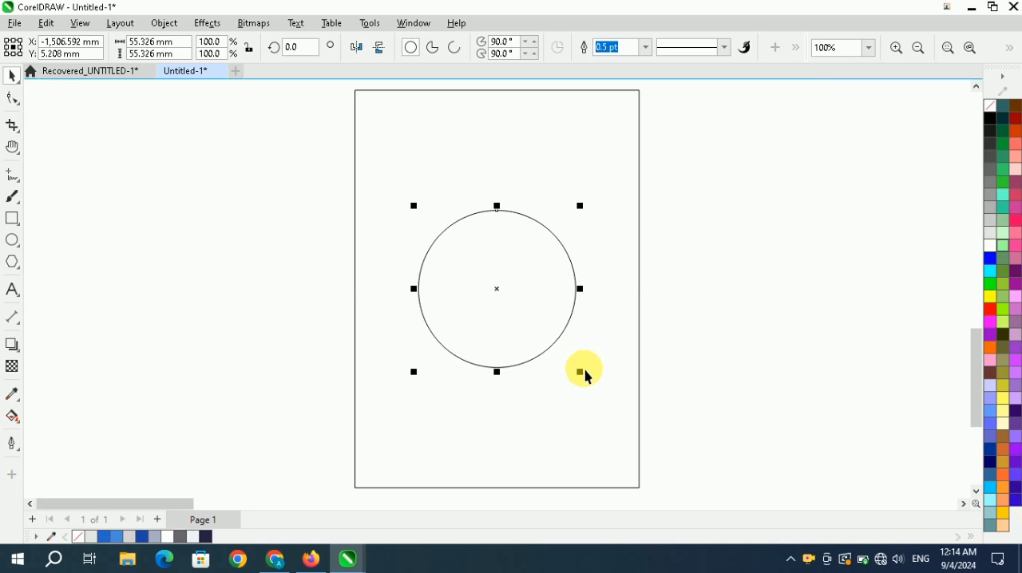
left_click_drag(585, 371, 593, 385)
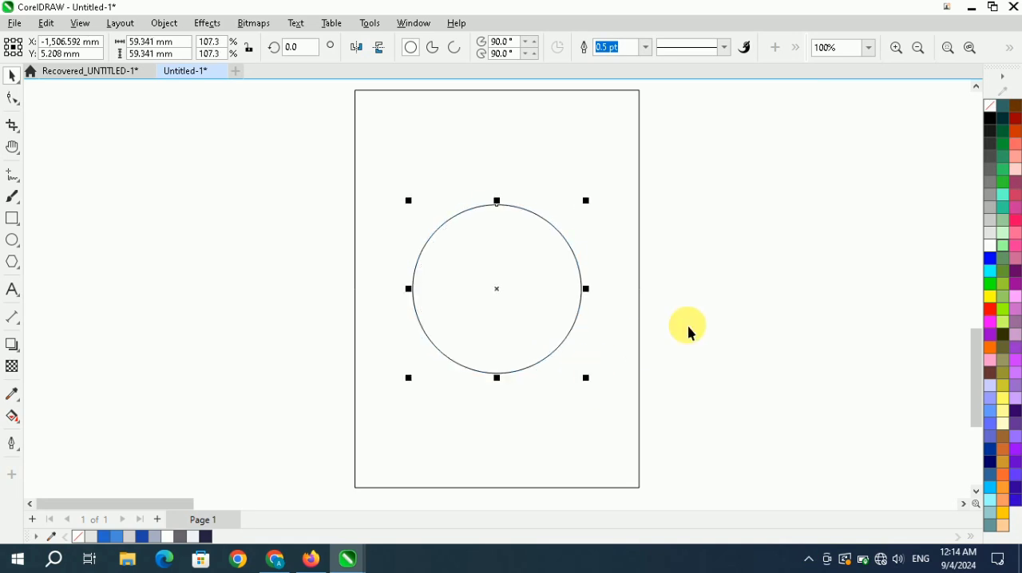
left_click(551, 307)
left_click(551, 307)
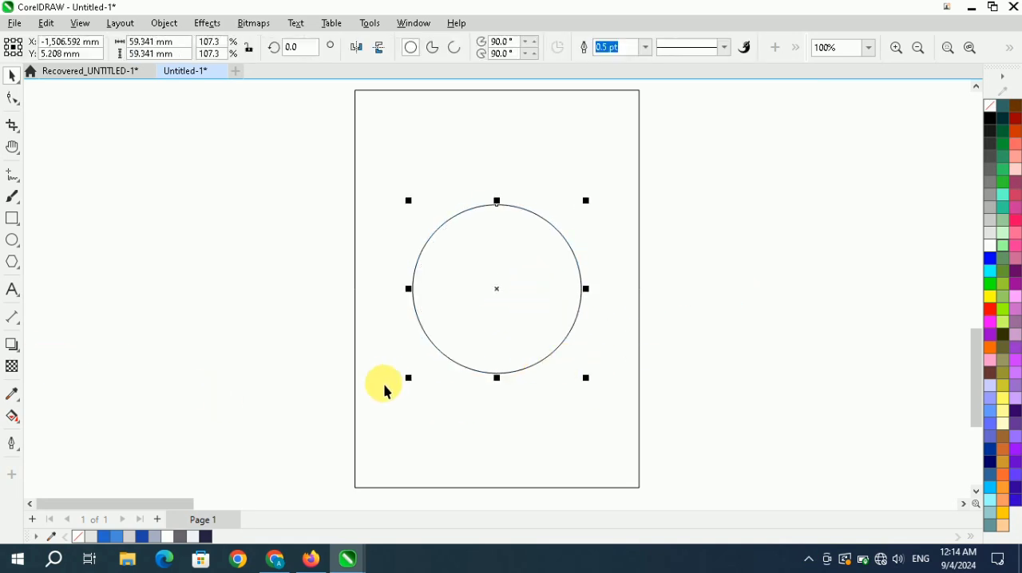
Apply an inside contour to the circle with 5 steps and an offset of about 3.75 mm.
left_click(16, 347)
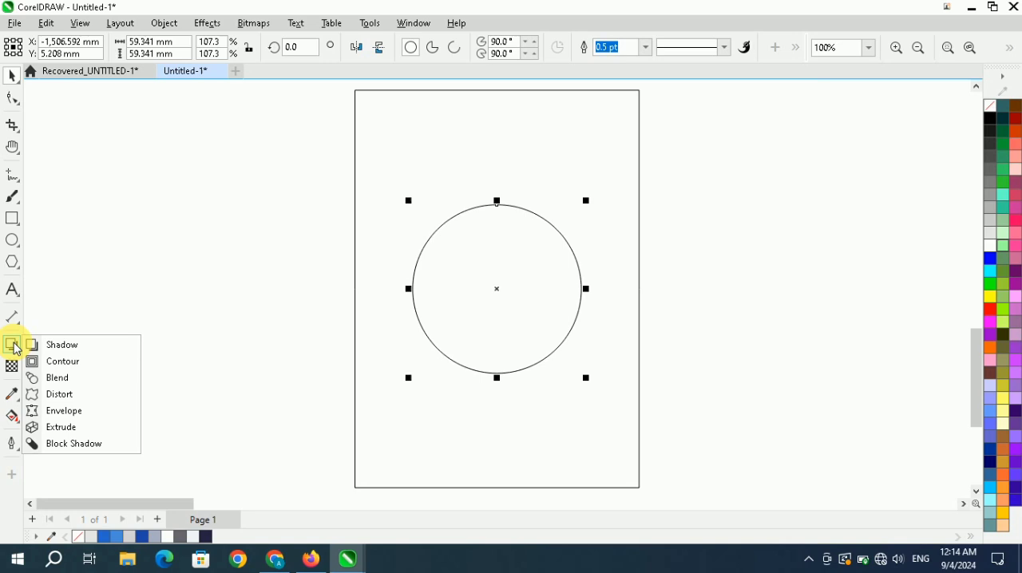
left_click(67, 362)
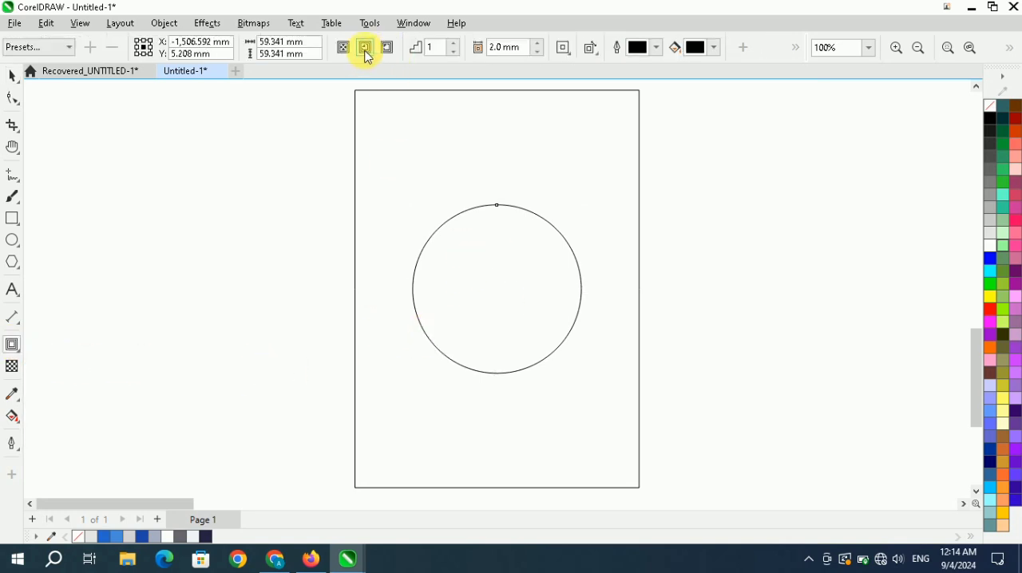
left_click(365, 47)
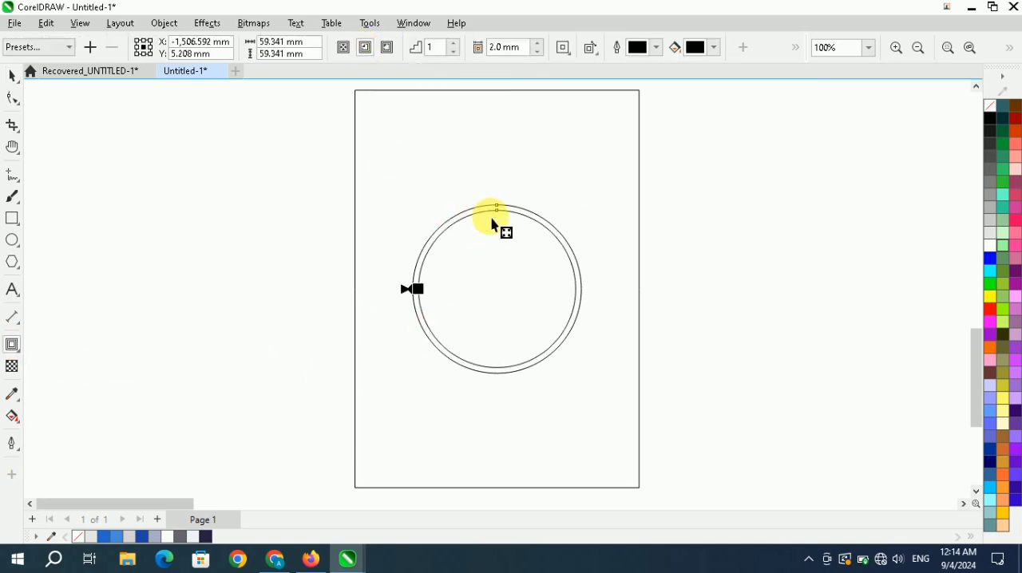
left_click(453, 43)
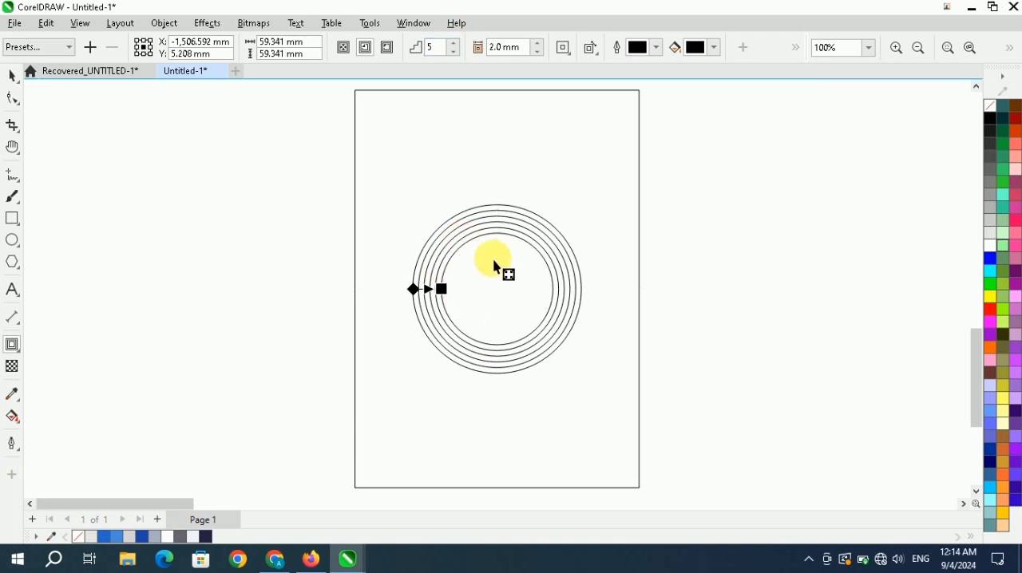
left_click_drag(454, 293, 468, 297)
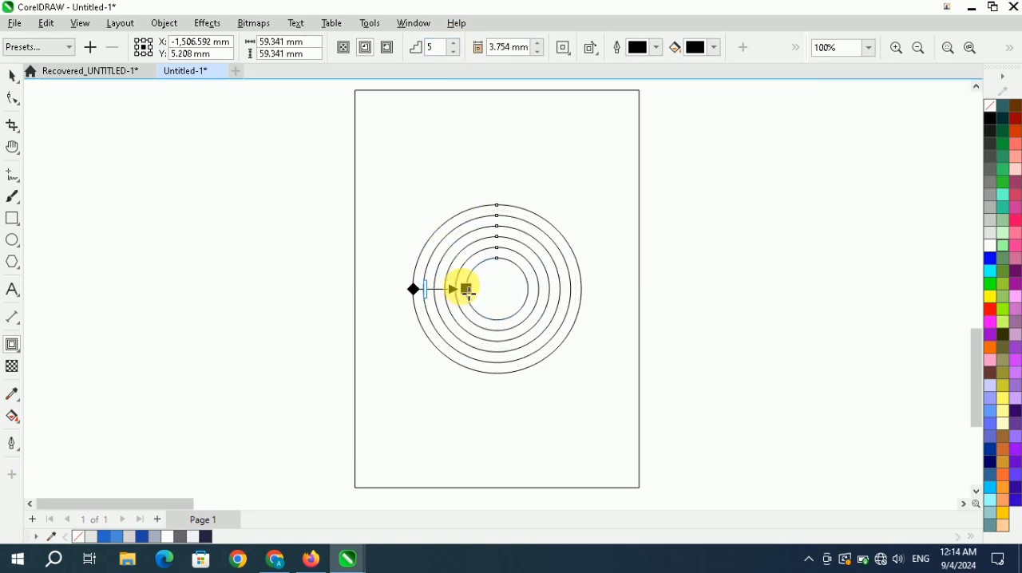
left_click(406, 292)
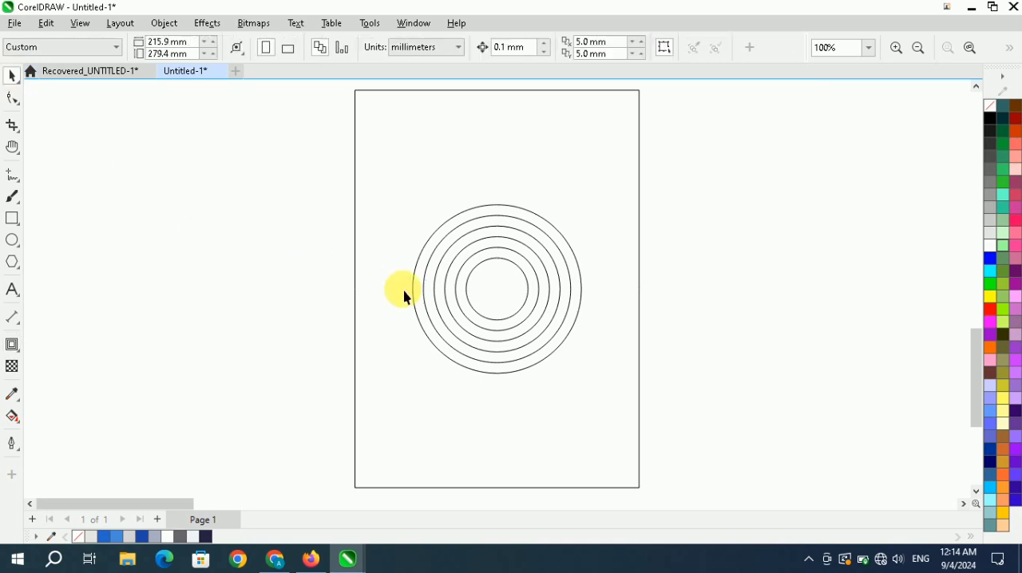
Break the contour apart and ungroup its rings into separate circles.
right_click(477, 229)
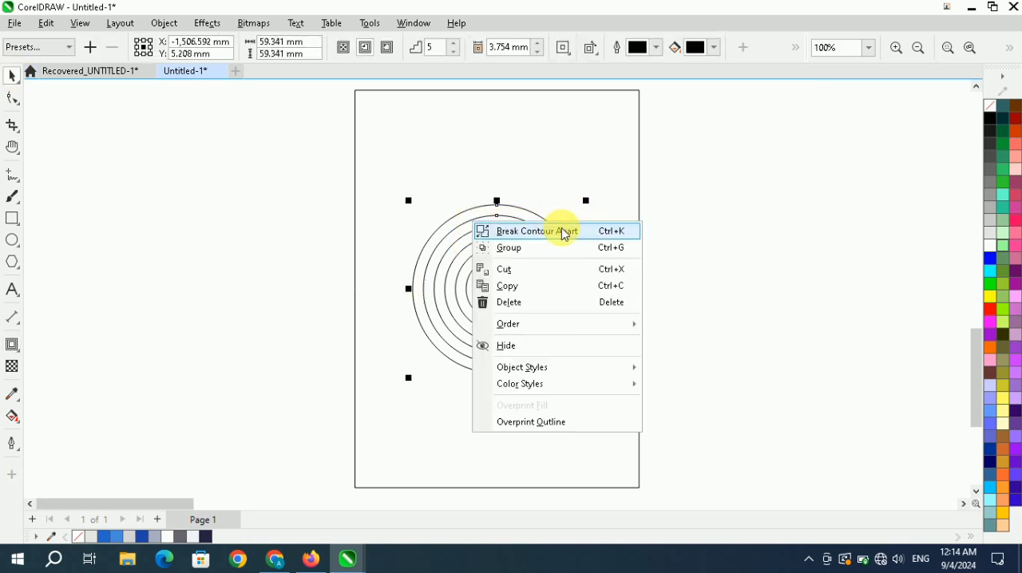
left_click(523, 232)
left_click(705, 224)
left_click(519, 228)
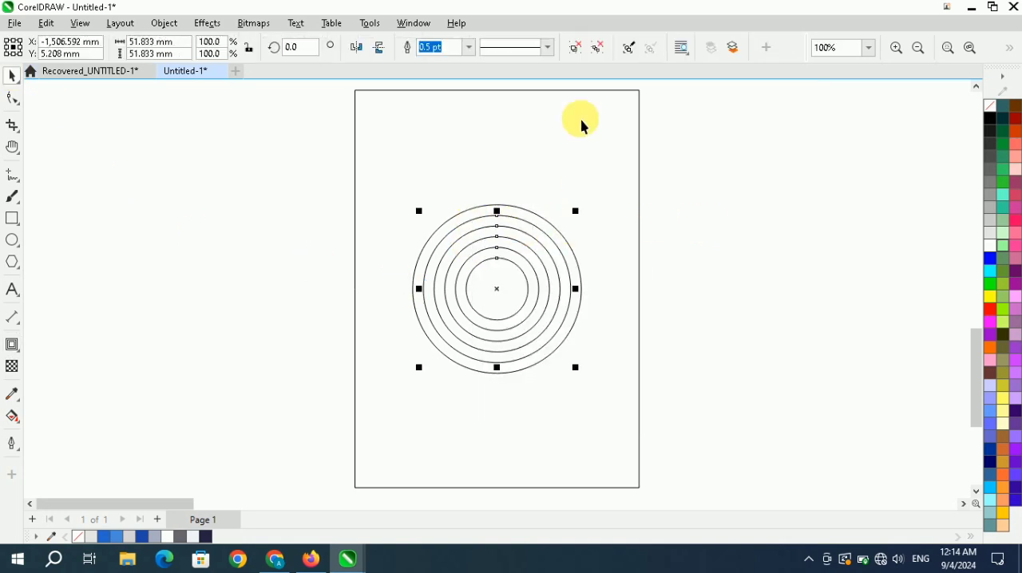
left_click(597, 53)
left_click(678, 189)
Shrink the second-smallest circle from its centre so it sits closer to the innermost circle.
scroll(457, 216, "down", 2)
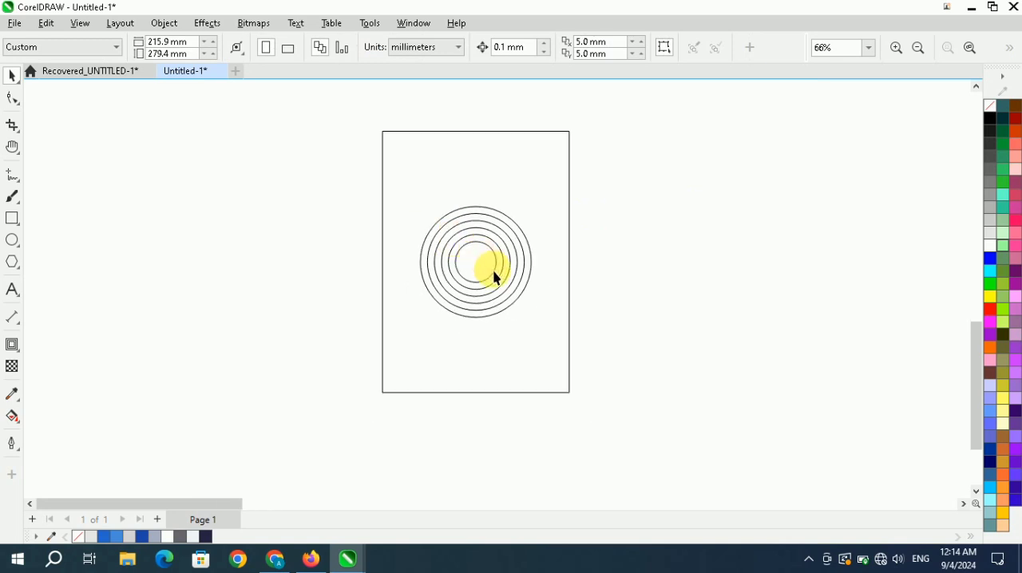
scroll(478, 227, "up", 2)
left_click(466, 215)
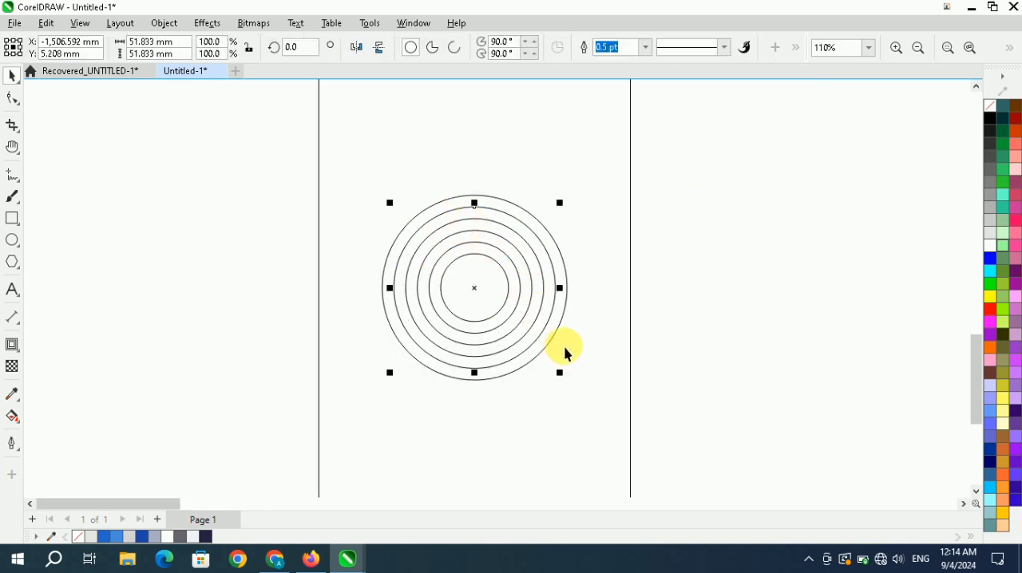
left_click(686, 253)
scroll(491, 272, "up", 2)
scroll(490, 263, "up", 2)
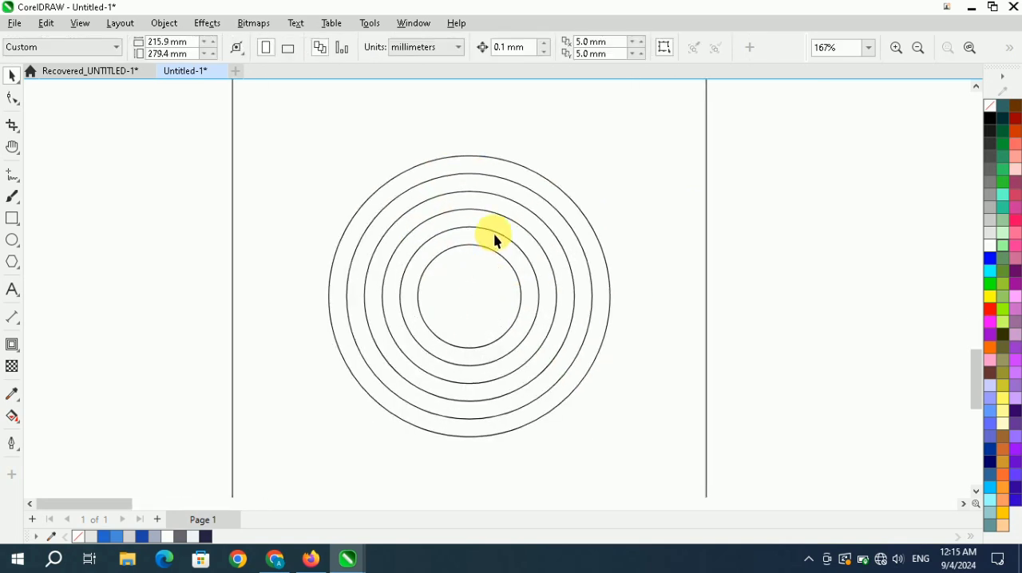
left_click(495, 238)
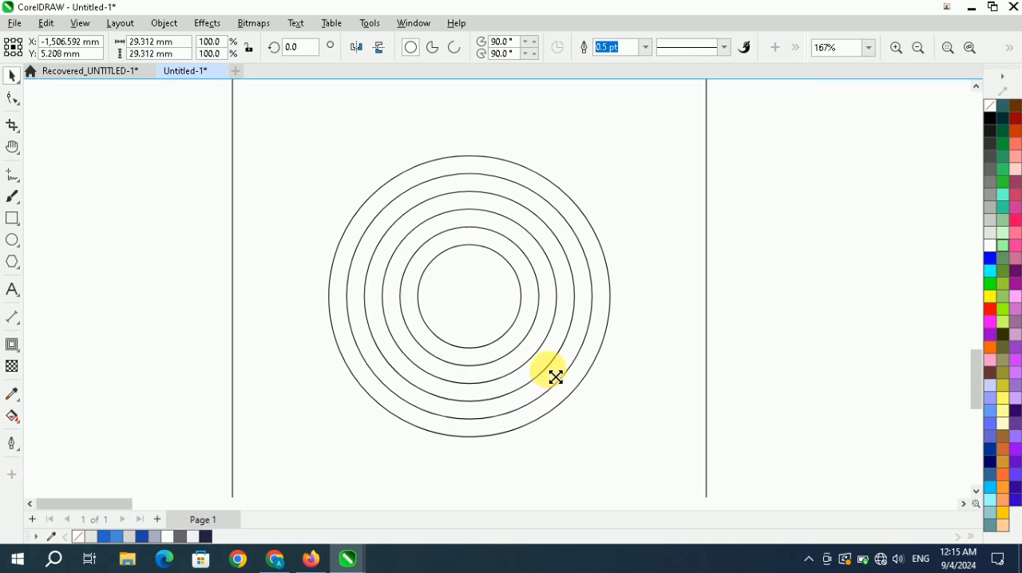
mouse_move(556, 377)
left_mouse_down()
mouse_move(543, 372)
mouse_move(554, 383)
mouse_move(552, 372)
left_mouse_up()
Shrink the third-smallest circle from its centre to about 30.3 mm in diameter.
left_click(550, 264)
scroll(479, 276, "up", 1)
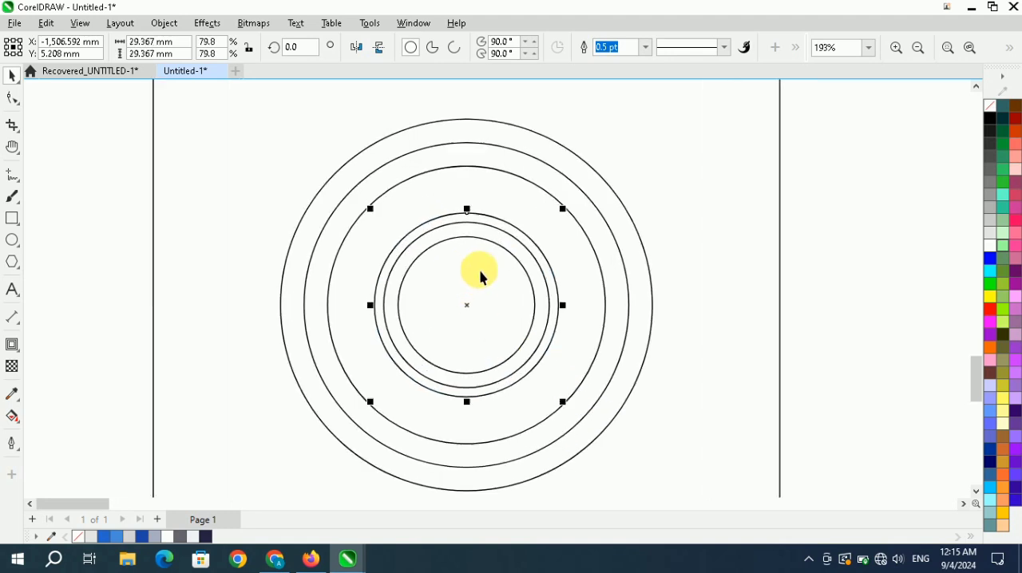
scroll(461, 265, "down", 4)
scroll(468, 279, "up", 3)
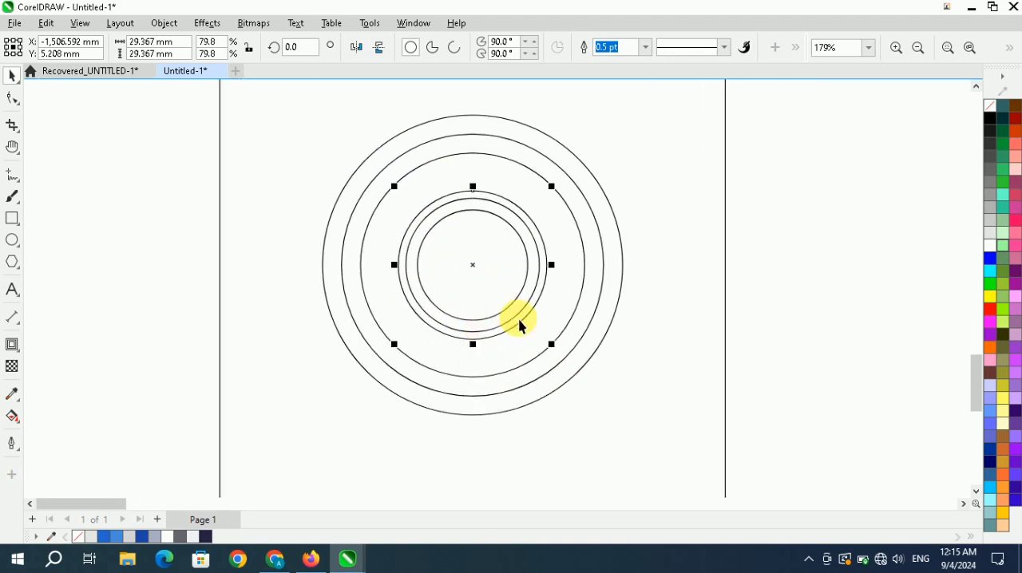
left_click_drag(552, 345, 562, 363)
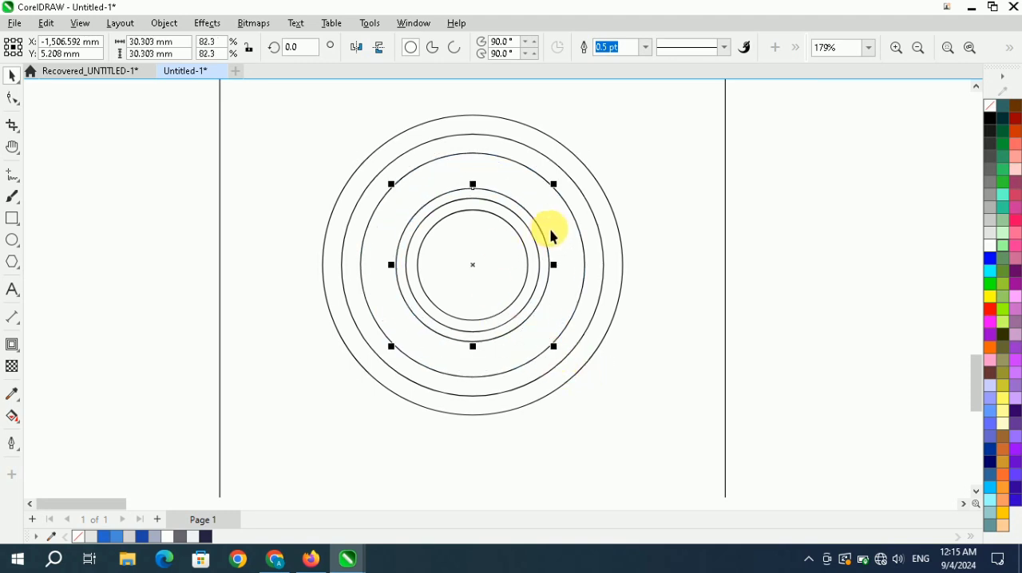
Shrink the two circles just inside the outermost one from their centres, making the larger of them about 45.9 mm in diameter.
scroll(474, 279, "down", 1)
scroll(539, 227, "up", 1)
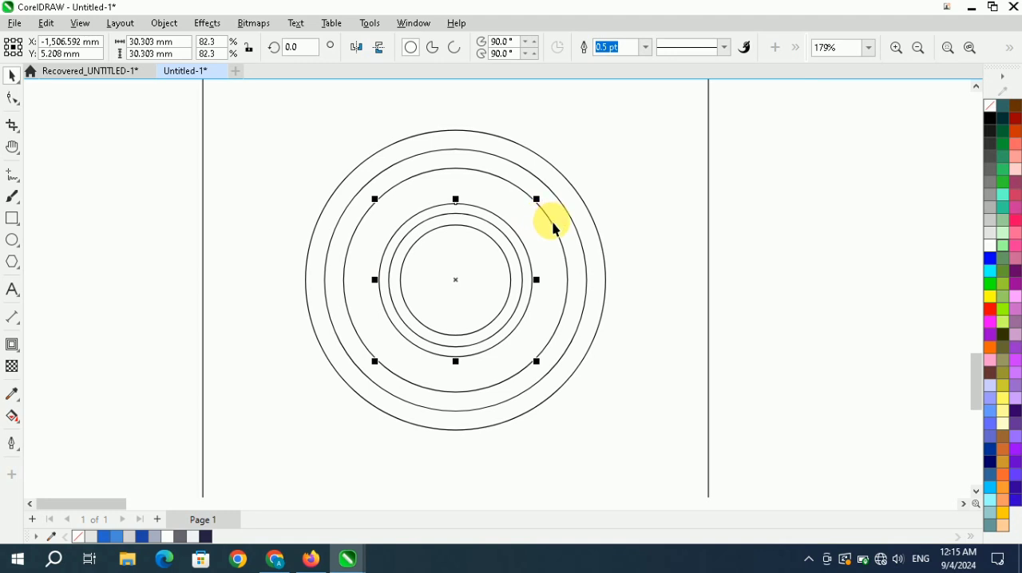
left_click(556, 229)
mouse_move(580, 408)
left_mouse_down()
mouse_move(574, 397)
mouse_move(587, 419)
mouse_move(577, 406)
left_mouse_up()
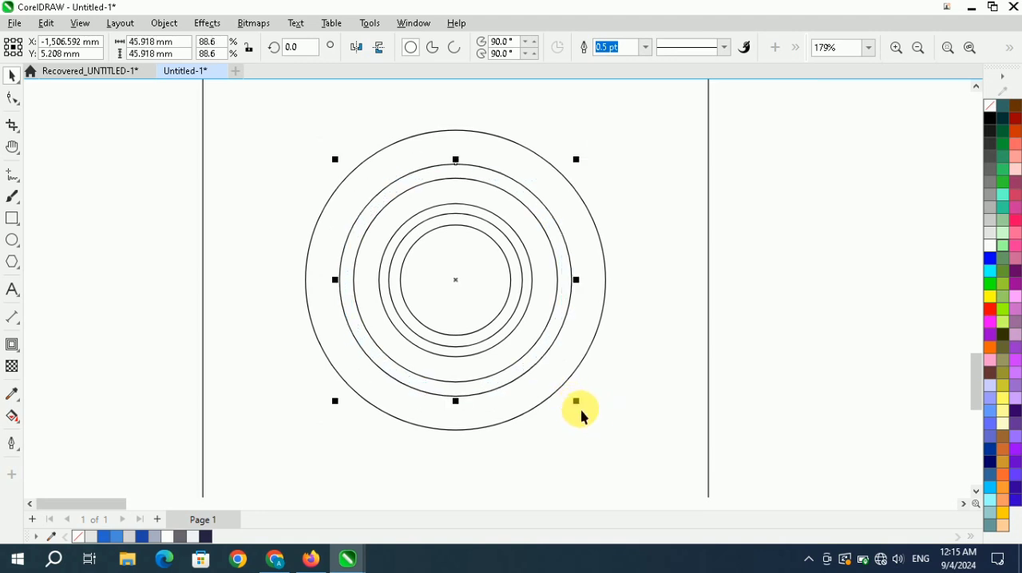
left_click(289, 320)
Draw a straight diagonal line from the circles' centre up and right past the outermost circle, spanning about 31 × 31 mm.
scroll(433, 246, "down", 3)
scroll(407, 372, "up", 1)
scroll(411, 343, "down", 2)
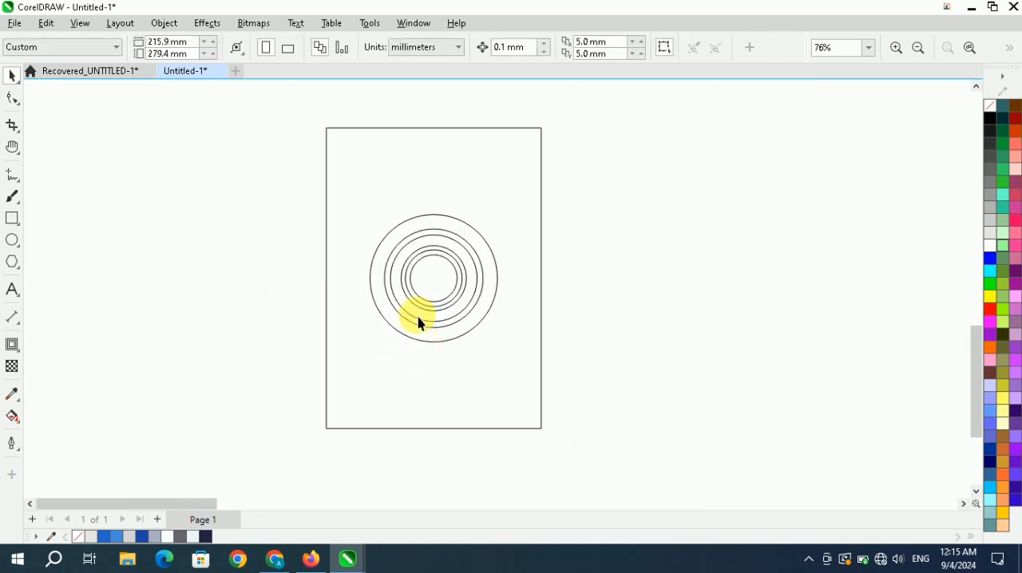
scroll(415, 321, "up", 2)
scroll(413, 318, "down", 1)
left_click(969, 53)
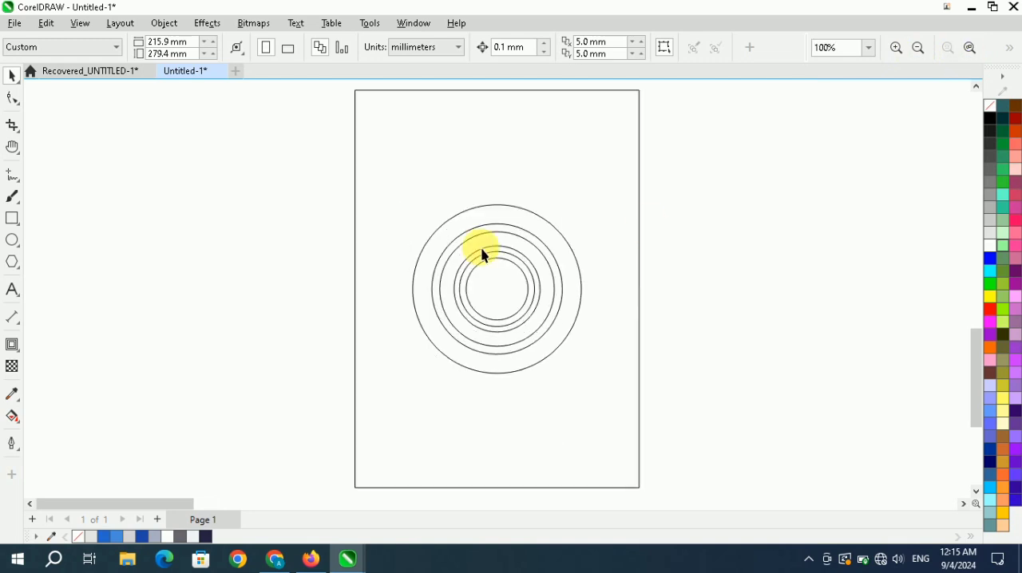
left_click(12, 179)
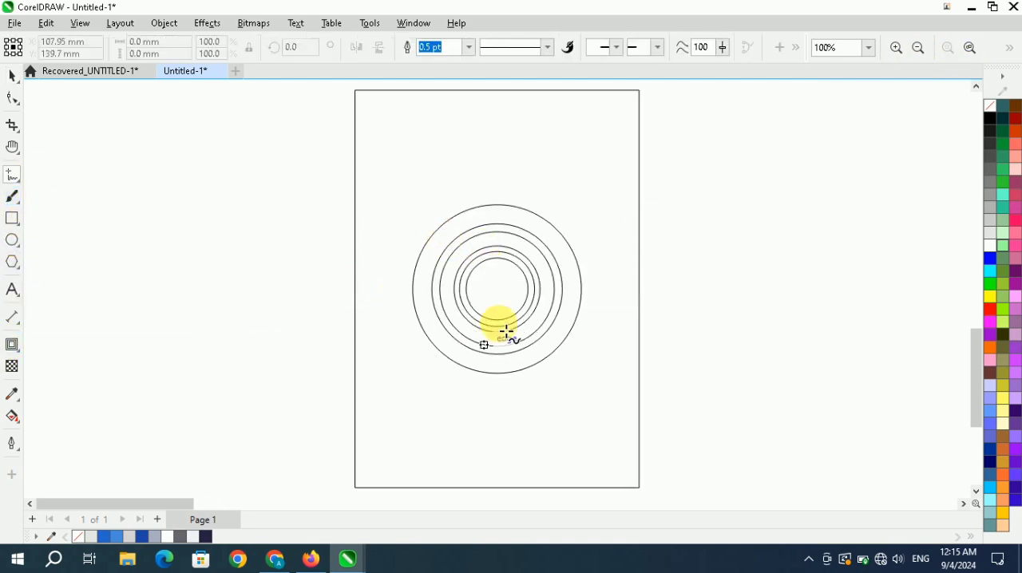
left_click(496, 289)
left_click(589, 203)
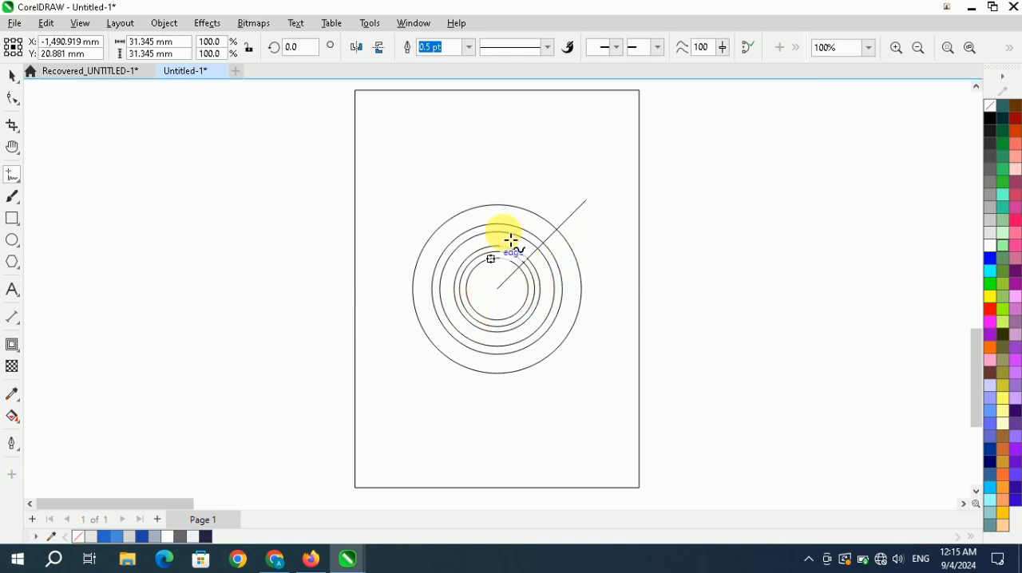
Extend the diagonal line down and left past the outermost circle so it spans about 67 × 67 mm.
key("space")
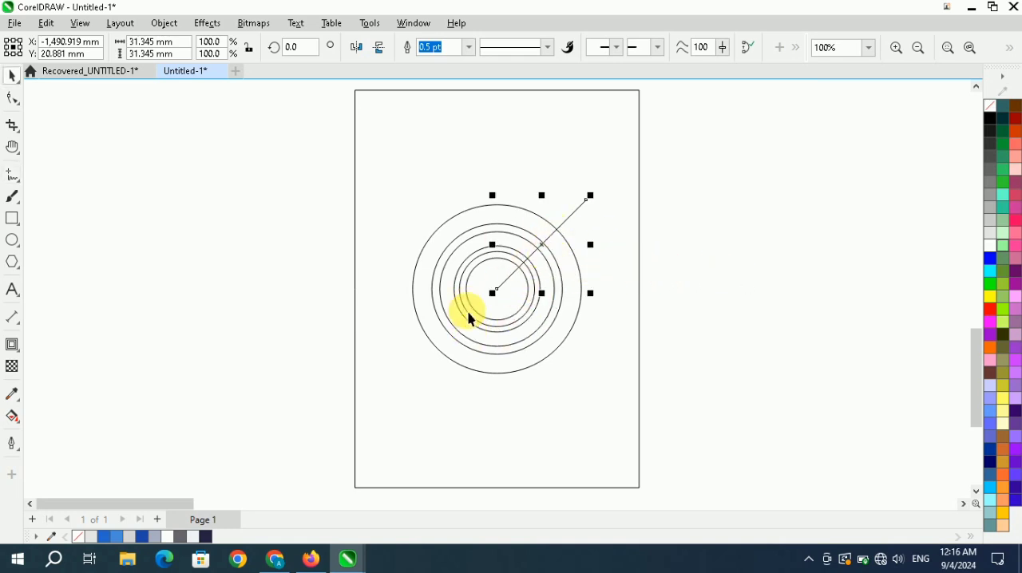
left_click_drag(491, 293, 370, 404)
scroll(514, 286, "up", 1)
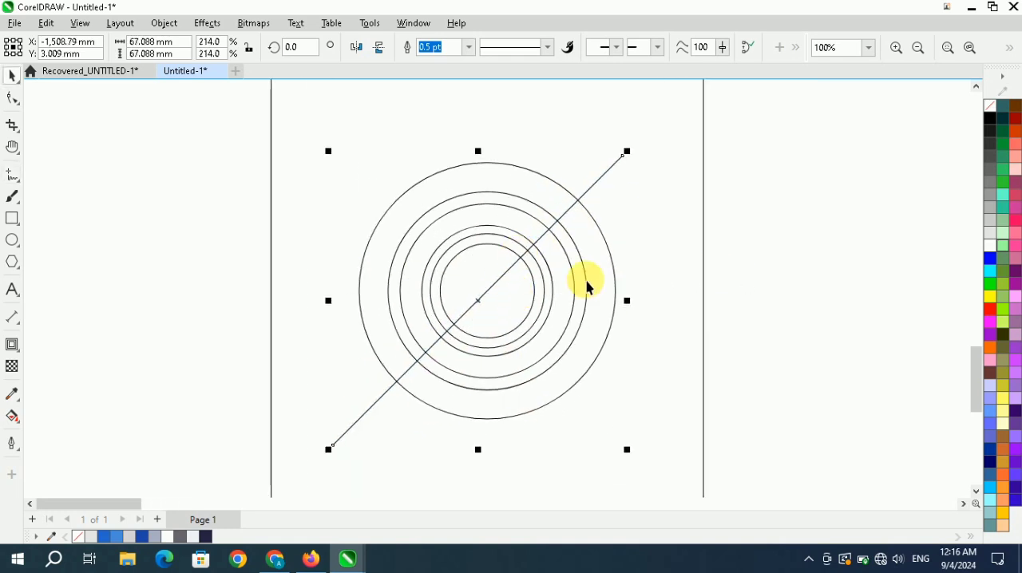
left_click(753, 233)
Group all the concentric circles and the diagonal line into one object.
scroll(471, 247, "down", 1)
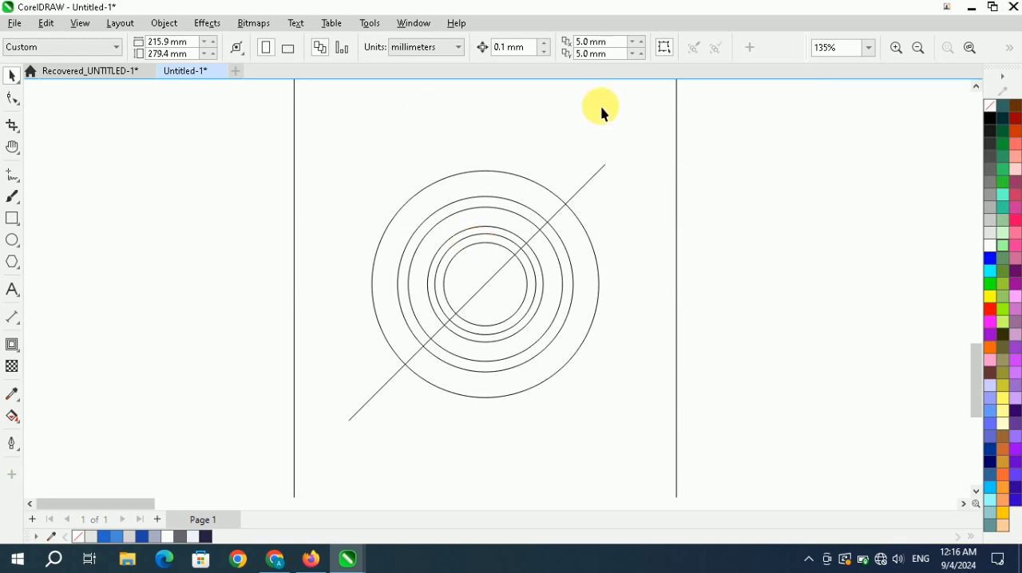
scroll(512, 231, "down", 3)
scroll(512, 239, "up", 2)
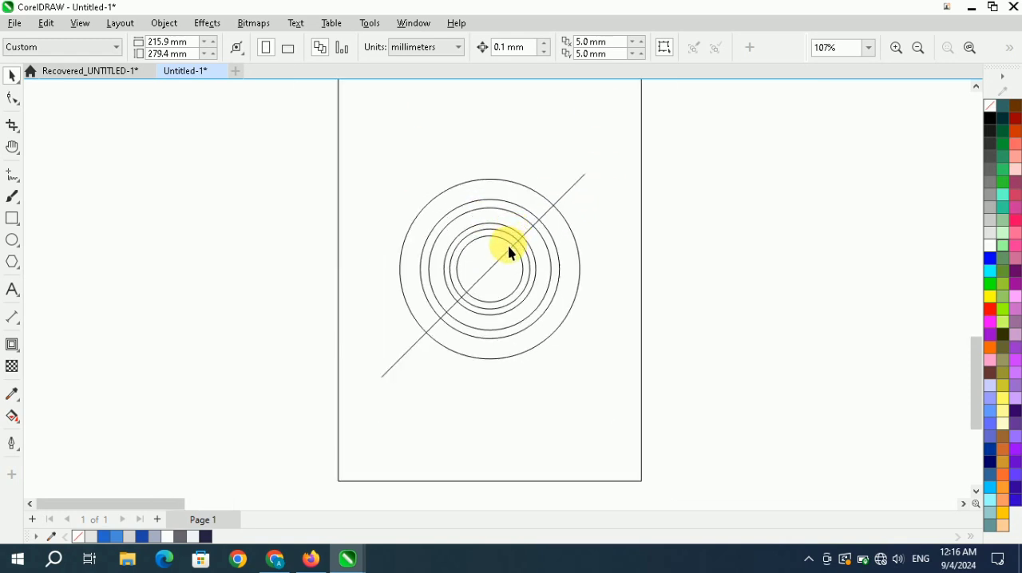
scroll(523, 240, "down", 3)
scroll(534, 221, "up", 2)
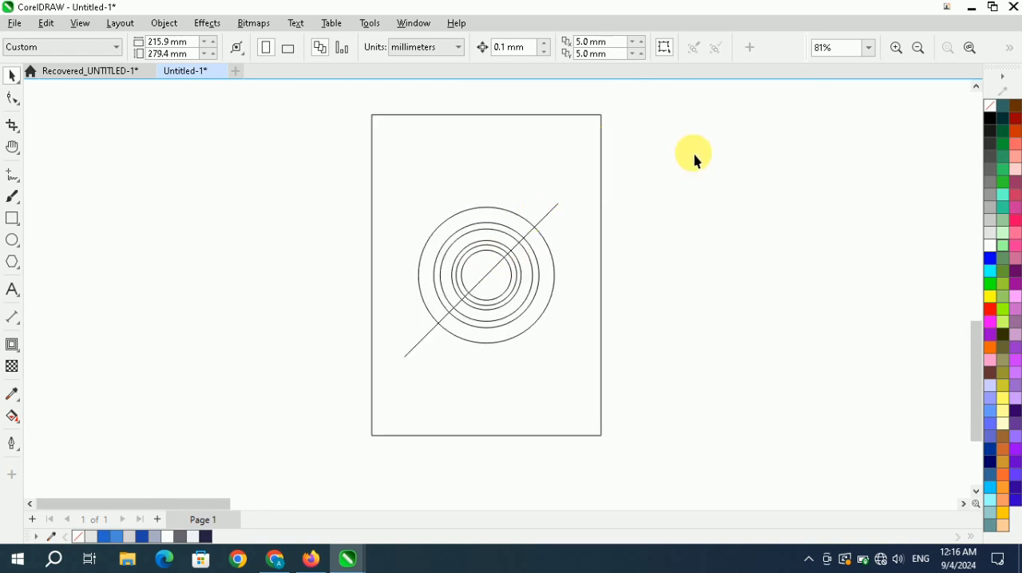
left_click_drag(694, 153, 339, 386)
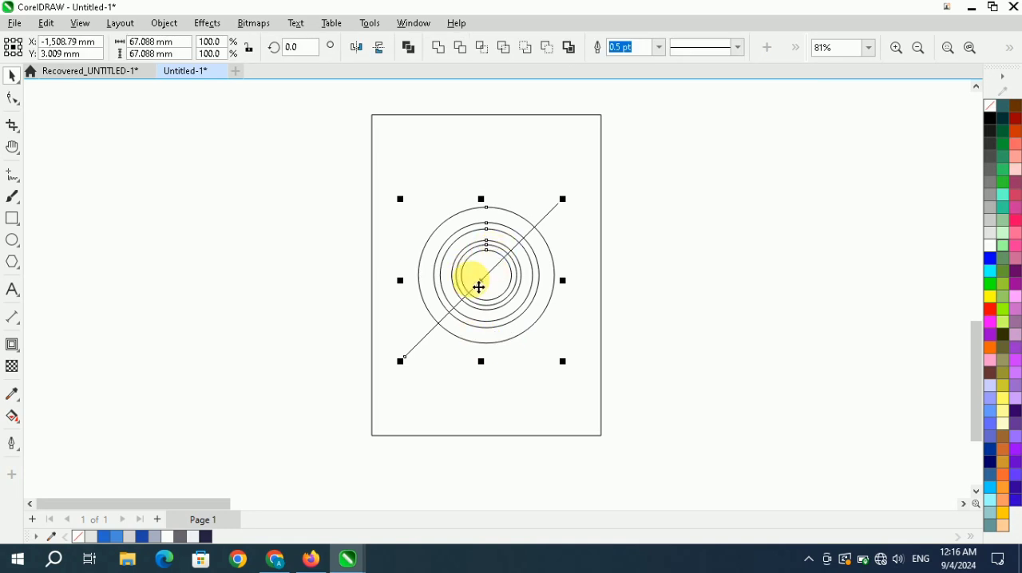
right_click(490, 262)
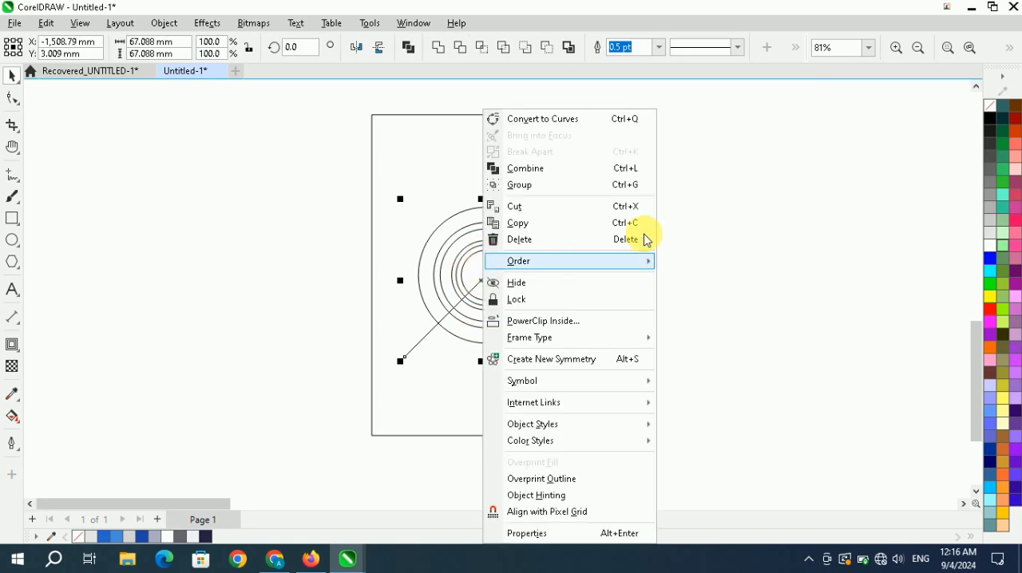
left_click(590, 186)
left_click(812, 178)
left_click(970, 47)
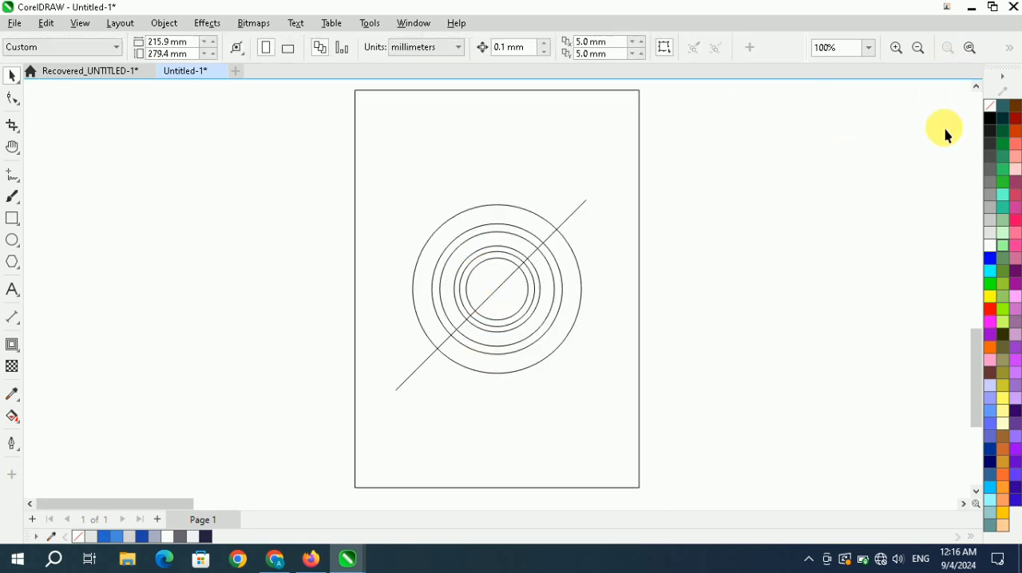
left_click(16, 426)
left_click(87, 436)
scroll(512, 236, "up", 3)
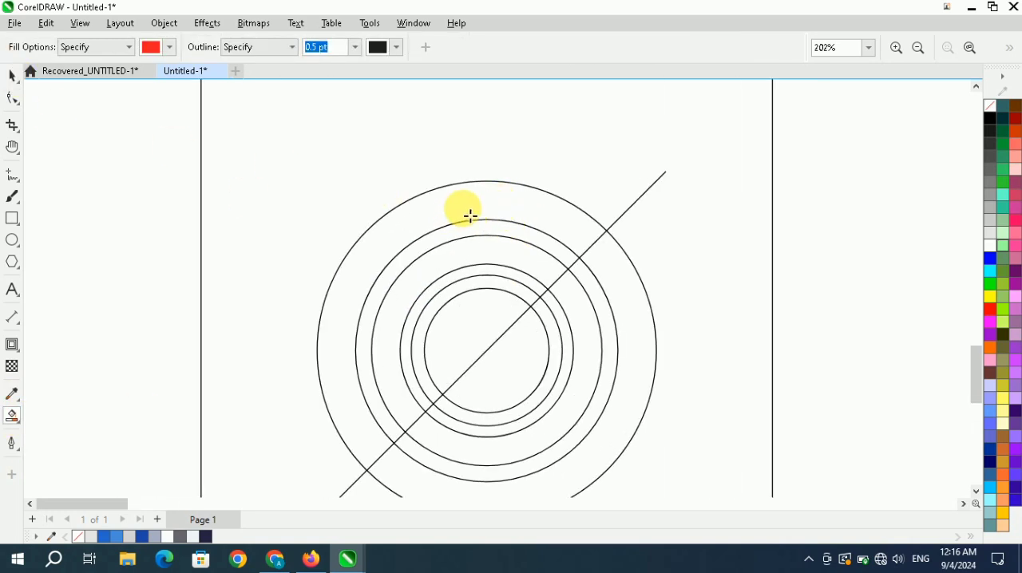
scroll(463, 207, "down", 3)
Ungroup the concentric circles and the diagonal line.
left_click(12, 76)
key("ctrl+a")
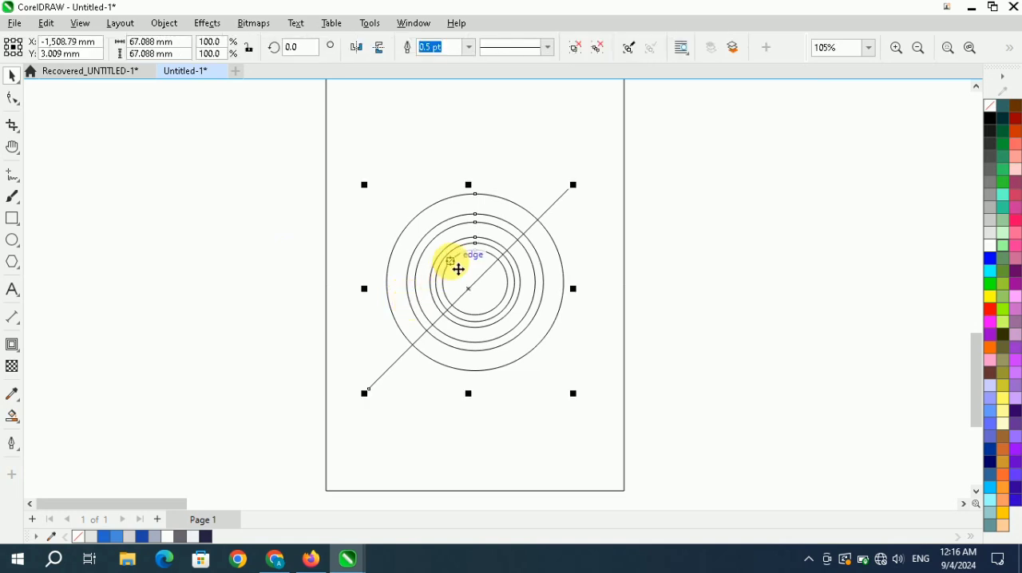
left_click(599, 49)
Fill the outermost circle with light grey.
left_click(479, 200)
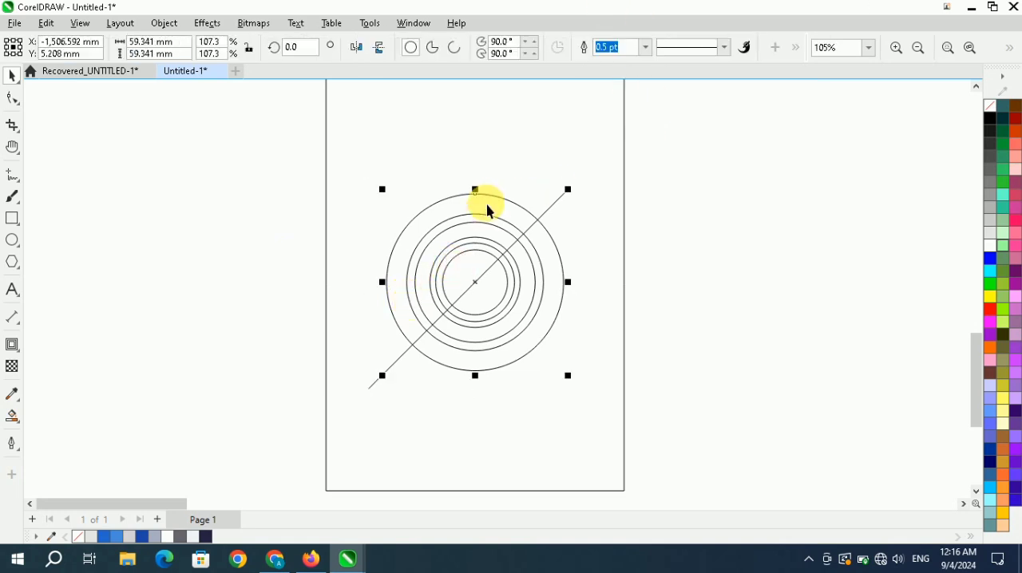
left_click(997, 238)
left_click(753, 200)
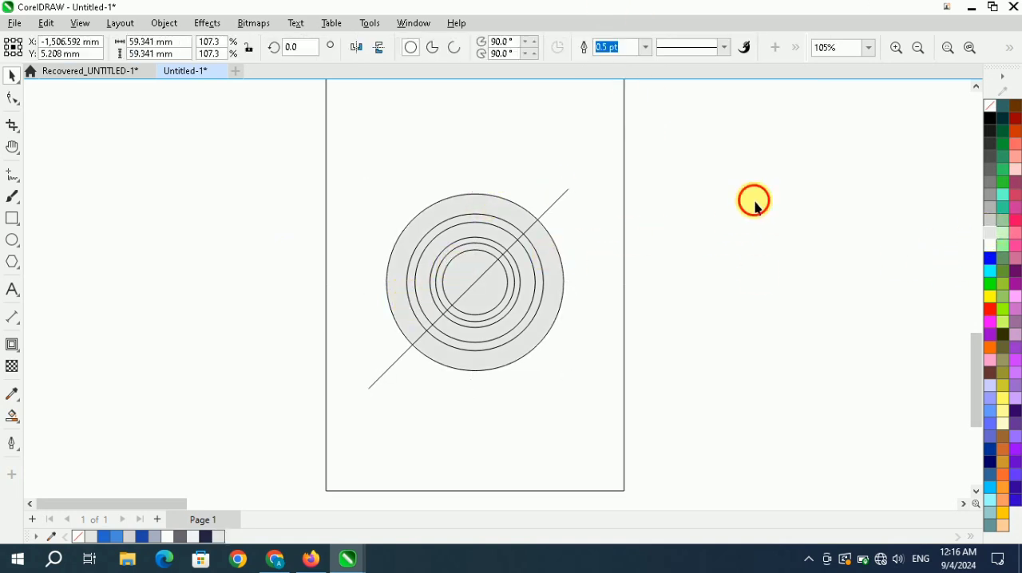
left_click_drag(691, 105, 243, 436)
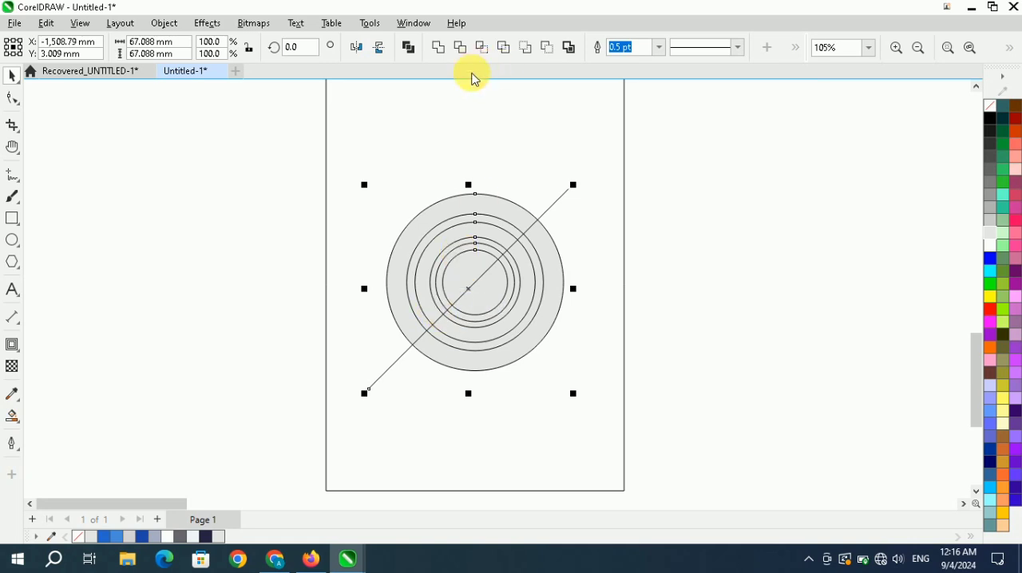
right_click(468, 235)
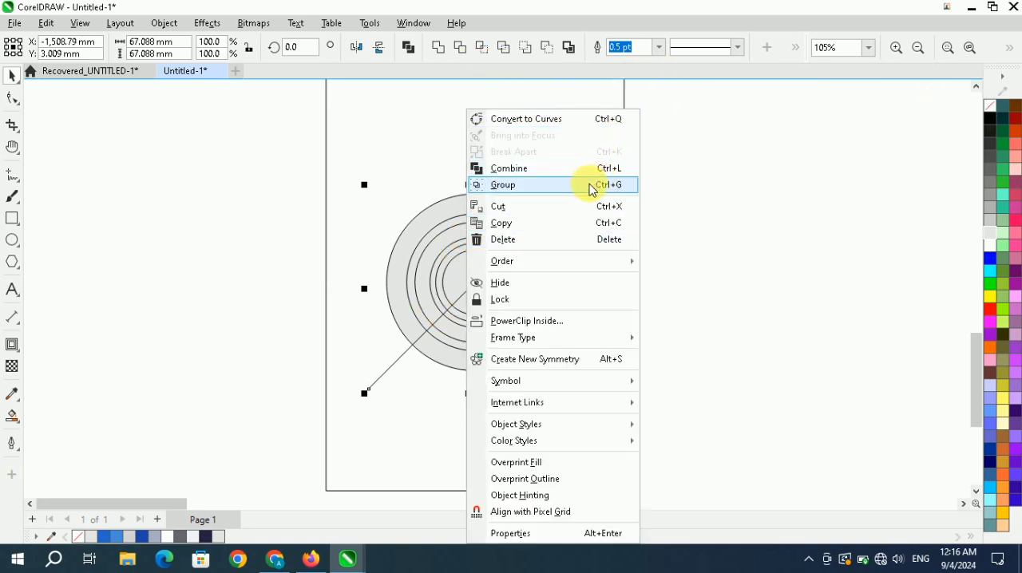
left_click(723, 183)
Group the five circles inside the outermost one, leaving the outermost circle and the diagonal line out of the group.
scroll(497, 236, "up", 2)
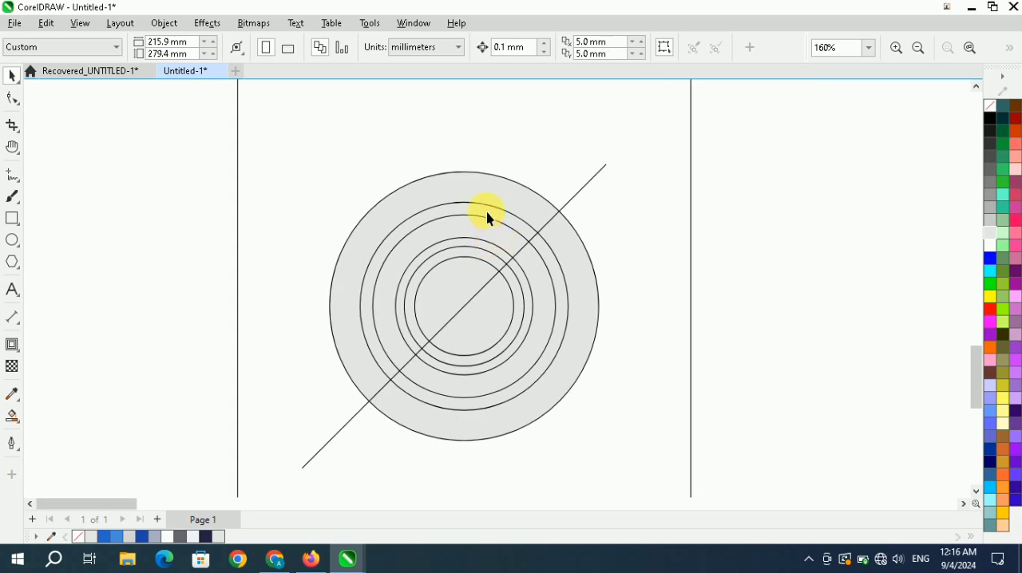
scroll(488, 205, "down", 1)
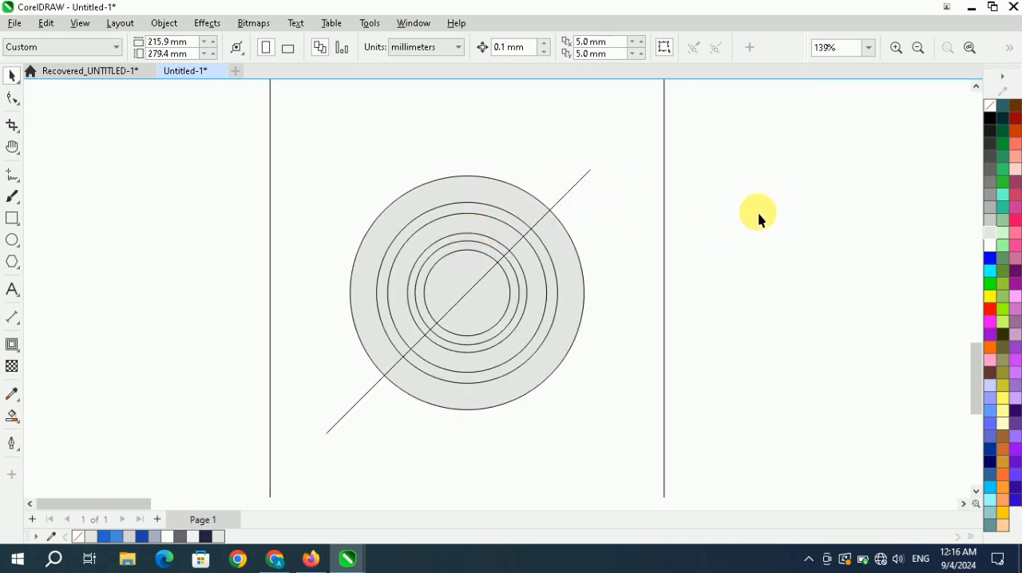
left_click_drag(421, 296, 420, 295)
left_click_drag(357, 390, 316, 431)
right_click(488, 240)
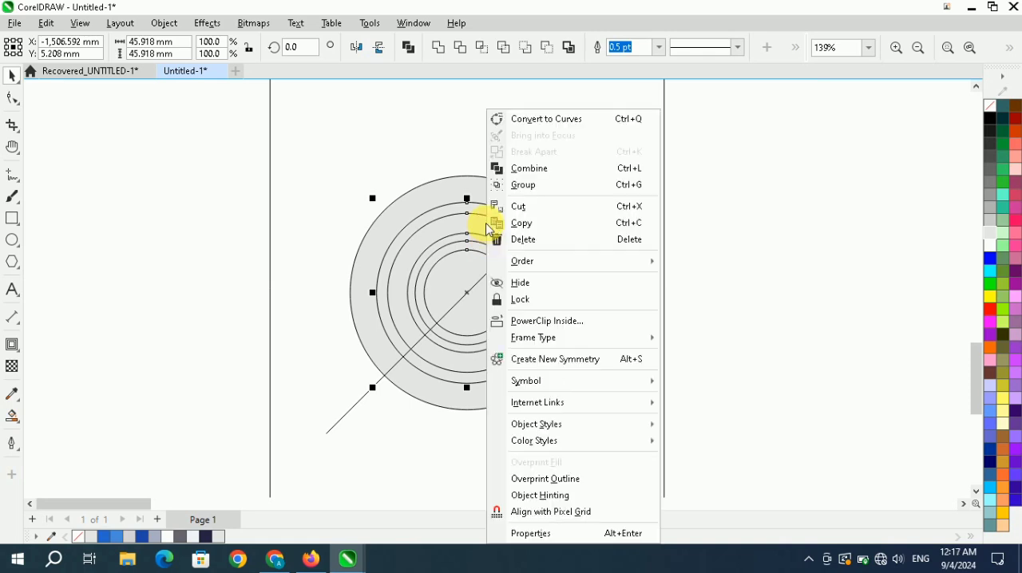
left_click(632, 186)
key("Escape")
Smart Fill with red the upper-left halves of the wide outer ring and the narrow inner ring, bounded by the diagonal line.
scroll(481, 233, "up", 3)
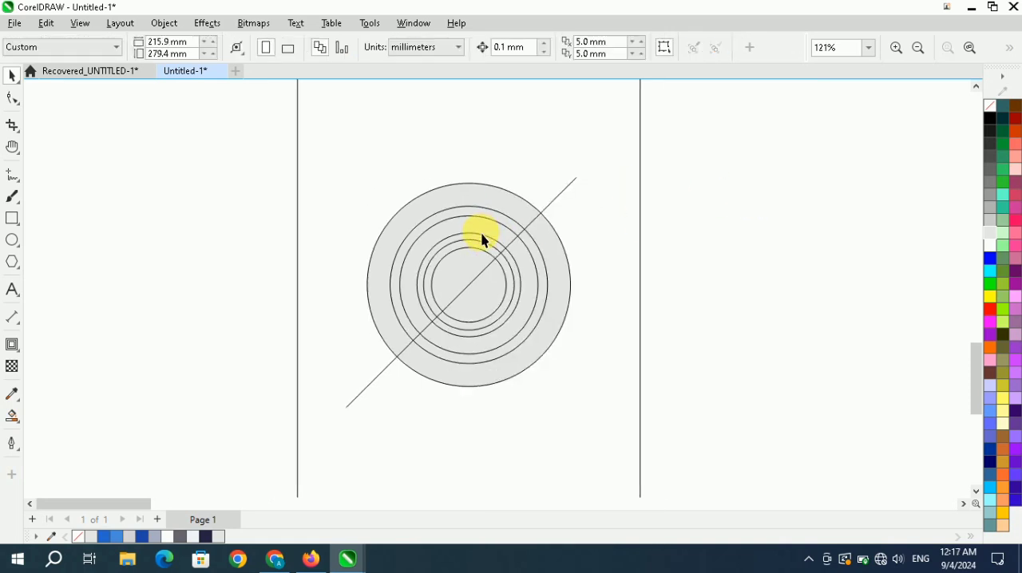
left_click(22, 423)
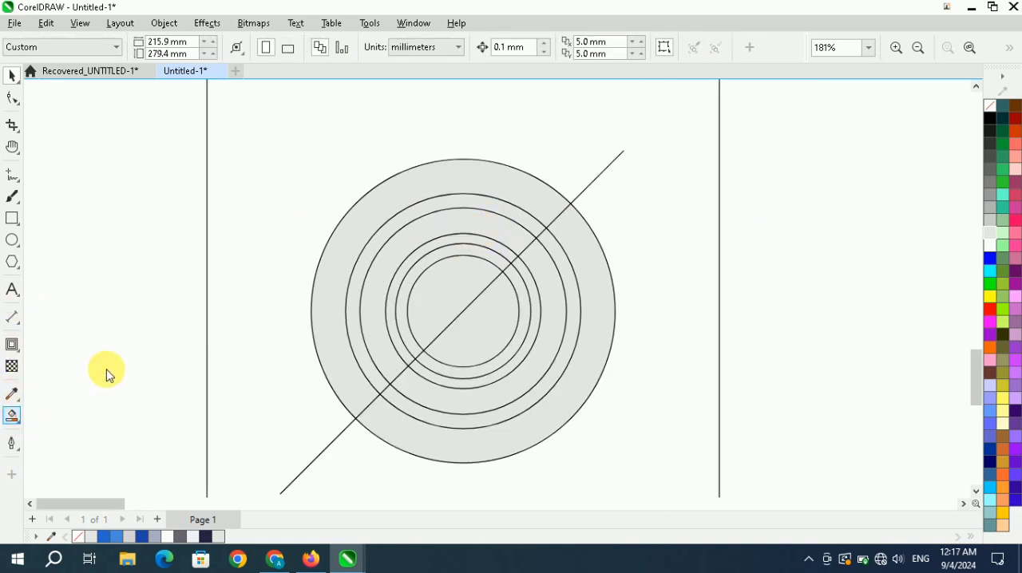
left_click(461, 209)
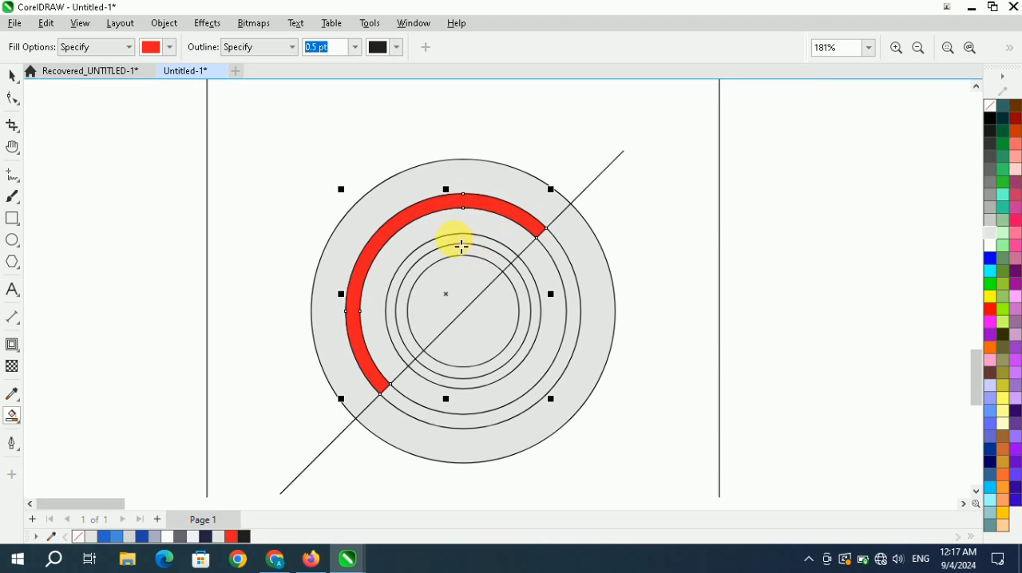
left_click(462, 245)
scroll(463, 284, "down", 1)
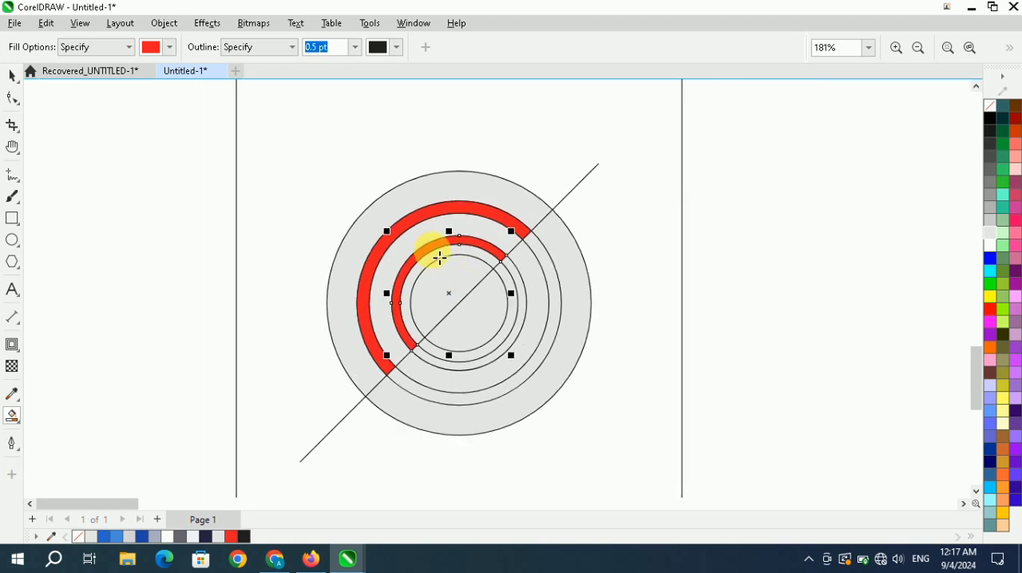
Smart Fill with red both halves of the innermost circle and the lower-right half of the narrow inner ring.
left_click(486, 306)
left_click(488, 321)
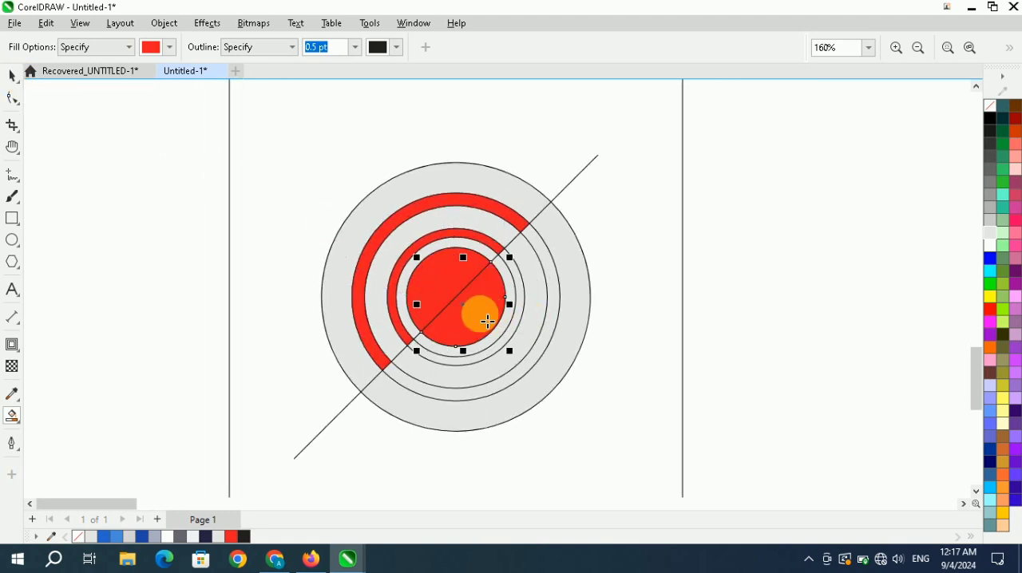
left_click(525, 288)
scroll(470, 269, "down", 3)
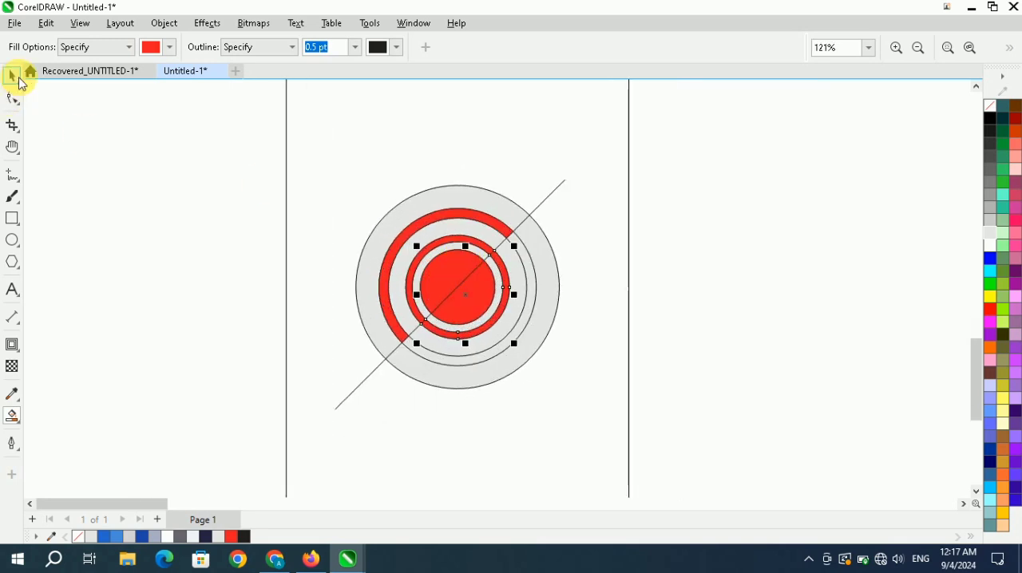
Move the diagonal line away from the circles and delete it.
left_click(20, 80)
left_click(563, 208)
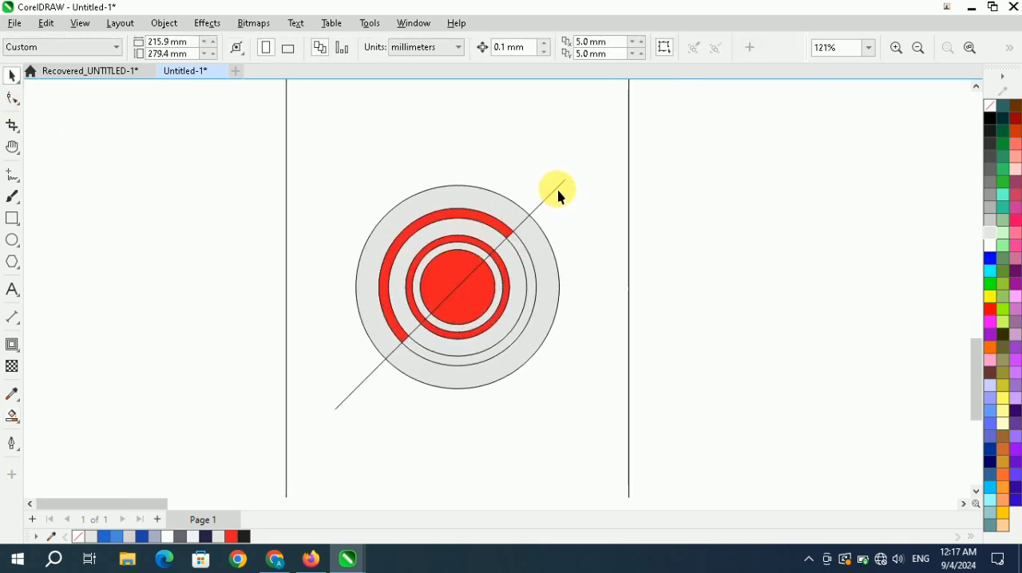
left_click_drag(558, 192, 728, 211)
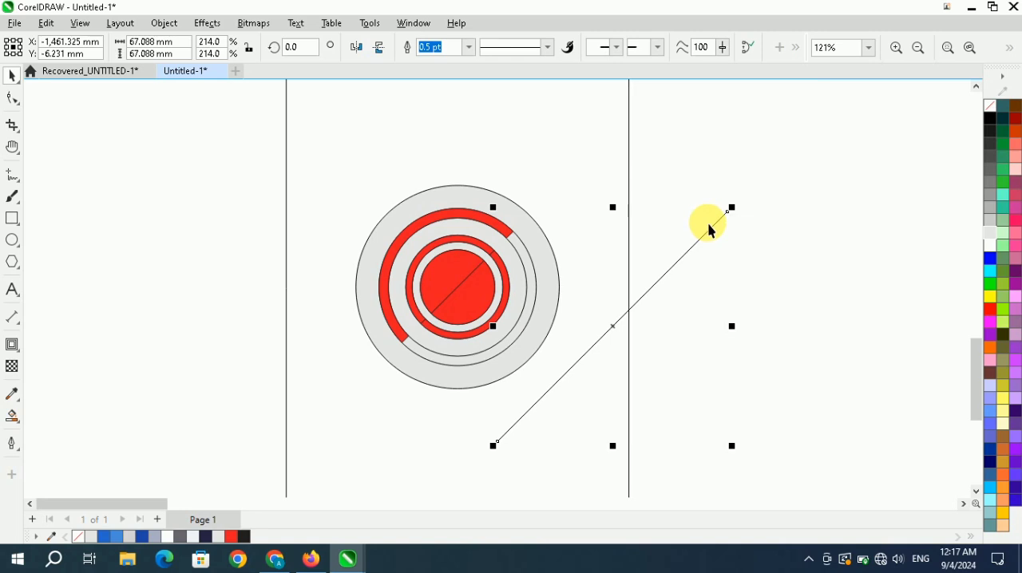
key("Delete")
Move the group of unfilled inner circles off the design and delete it.
scroll(507, 286, "up", 2)
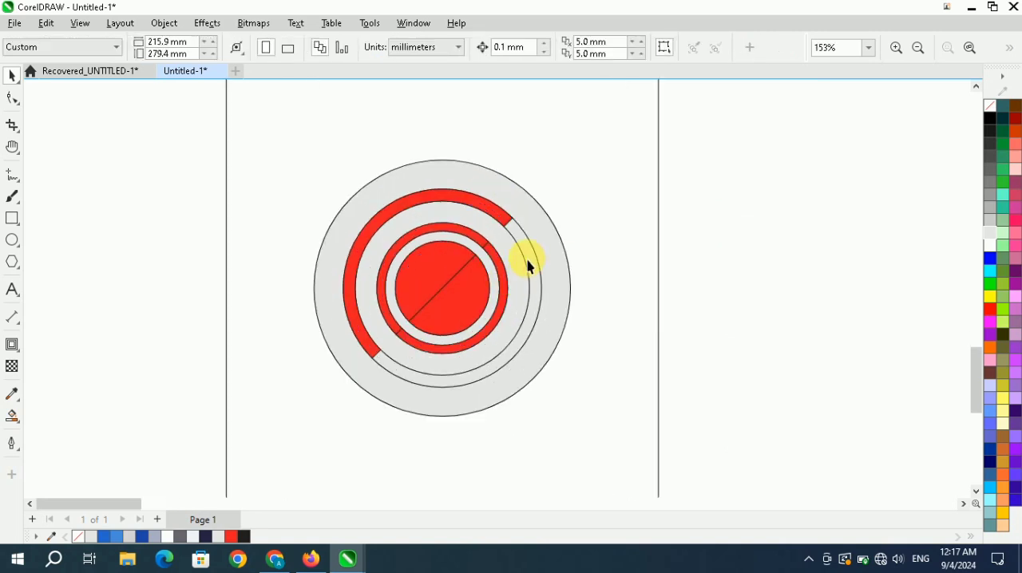
left_click_drag(527, 261, 870, 258)
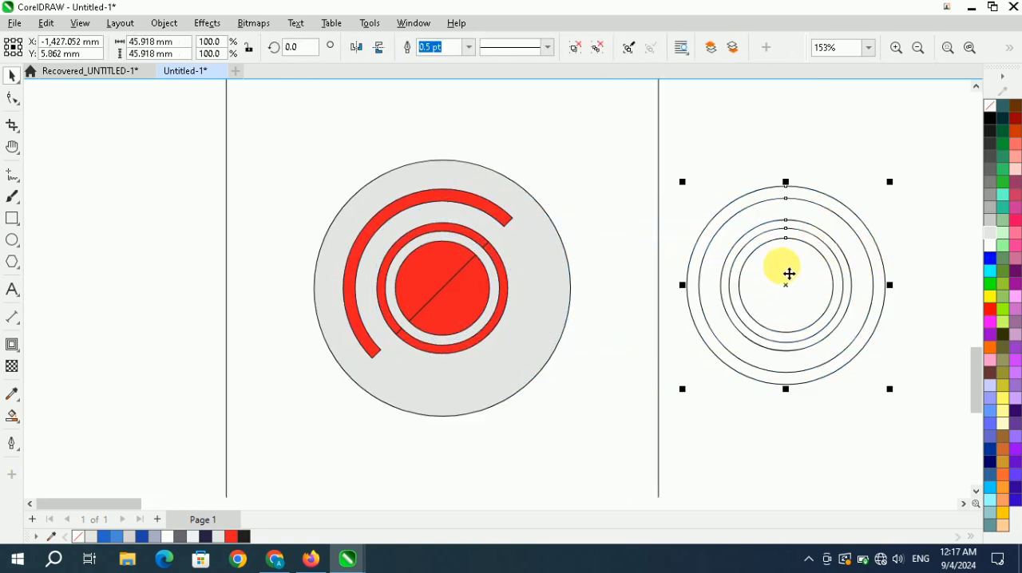
key("Delete")
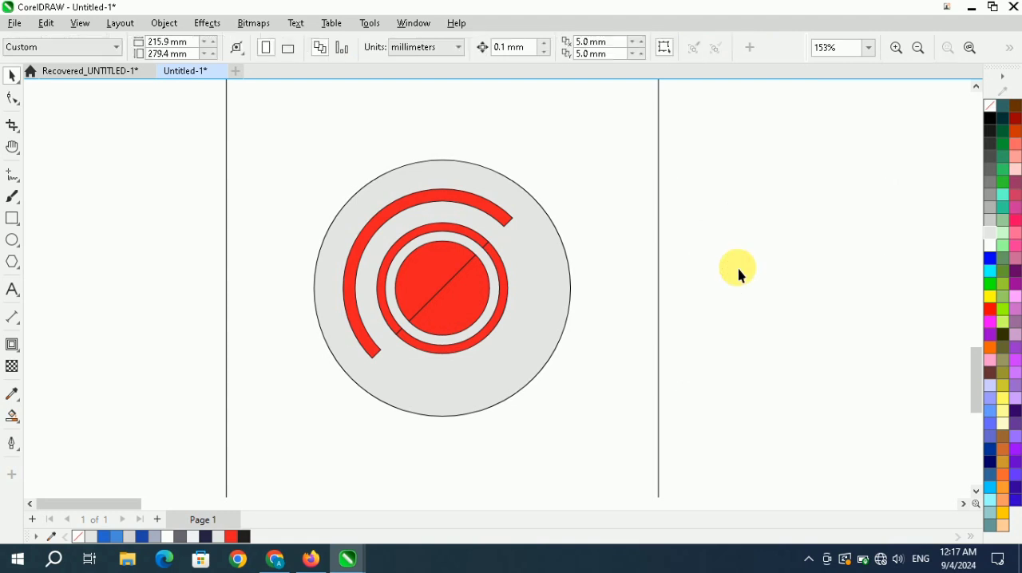
Weld the two red halves of the central circle into one shape.
left_click(443, 275)
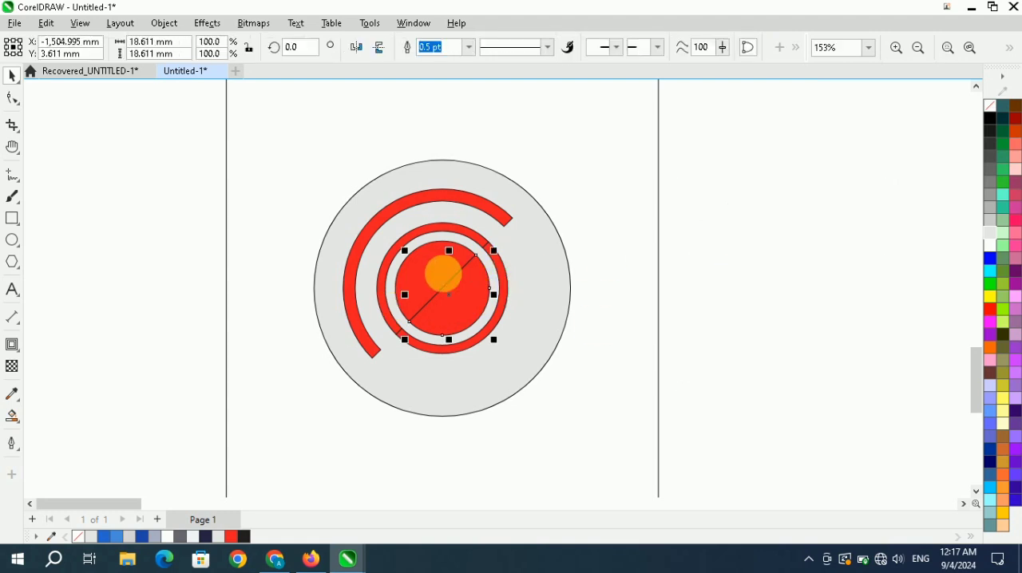
left_click(437, 276, "shift")
left_click(442, 50)
left_click(670, 231)
Weld the two red halves of the narrow inner ring into one shape.
scroll(496, 255, "up", 1)
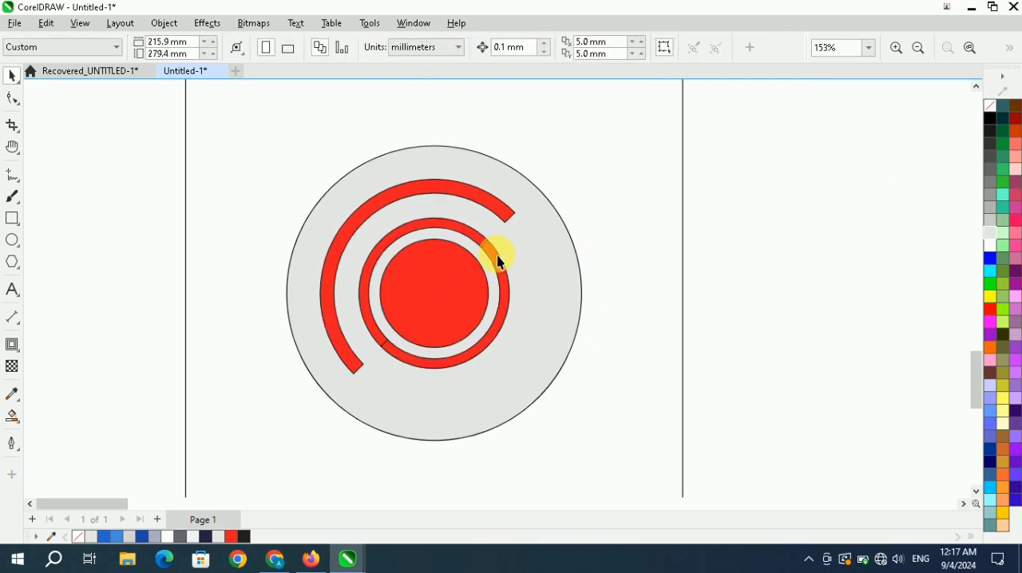
scroll(495, 257, "up", 1)
left_click(490, 256)
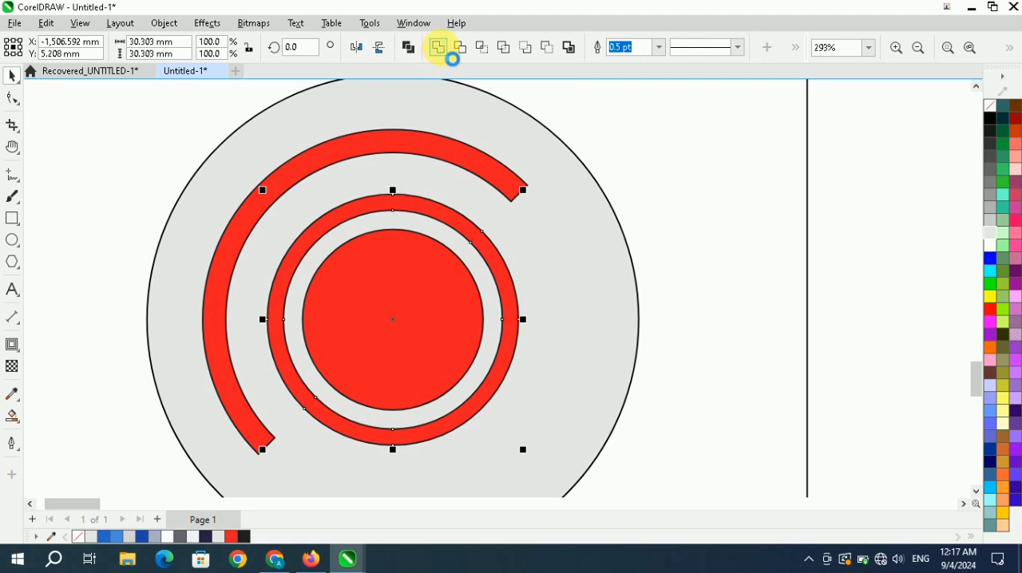
scroll(436, 257, "down", 4)
scroll(418, 217, "up", 1)
left_click(649, 206)
scroll(403, 234, "up", 1)
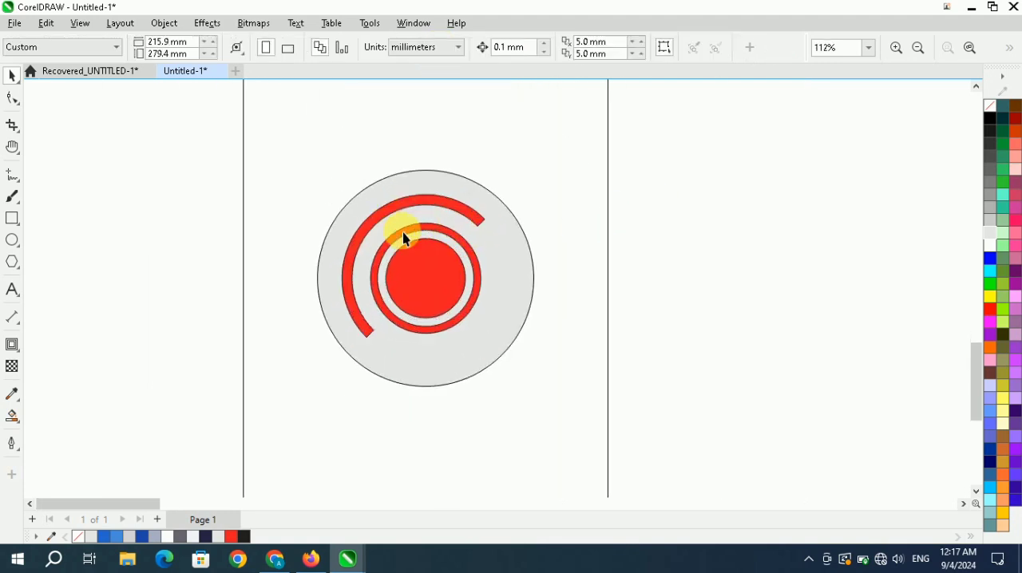
Draw a circle about 5.3 mm in diameter centred on the red arc's upper-right end and fill it with black.
scroll(489, 248, "up", 1)
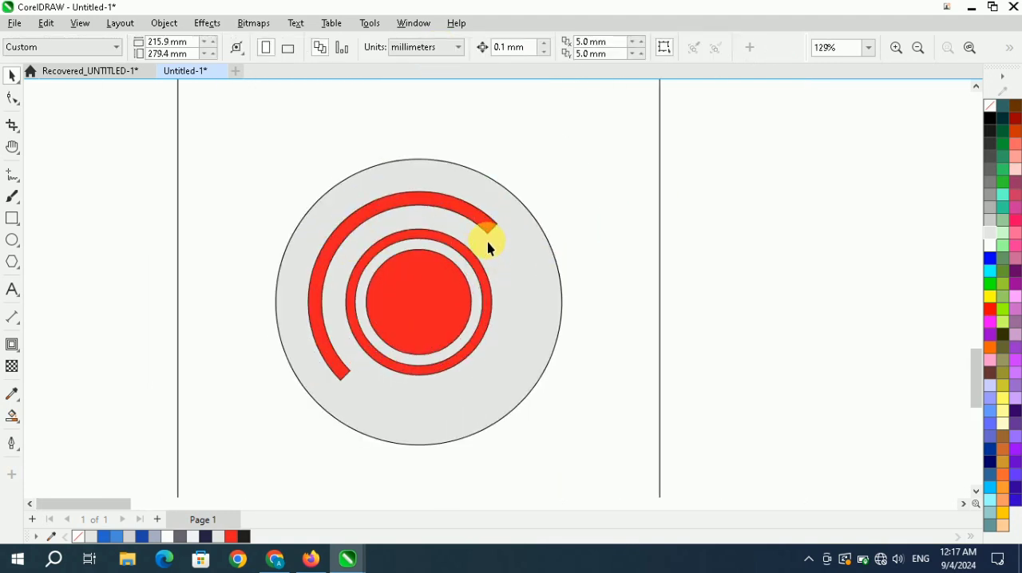
left_click(487, 225)
left_click(707, 219)
left_click(12, 239)
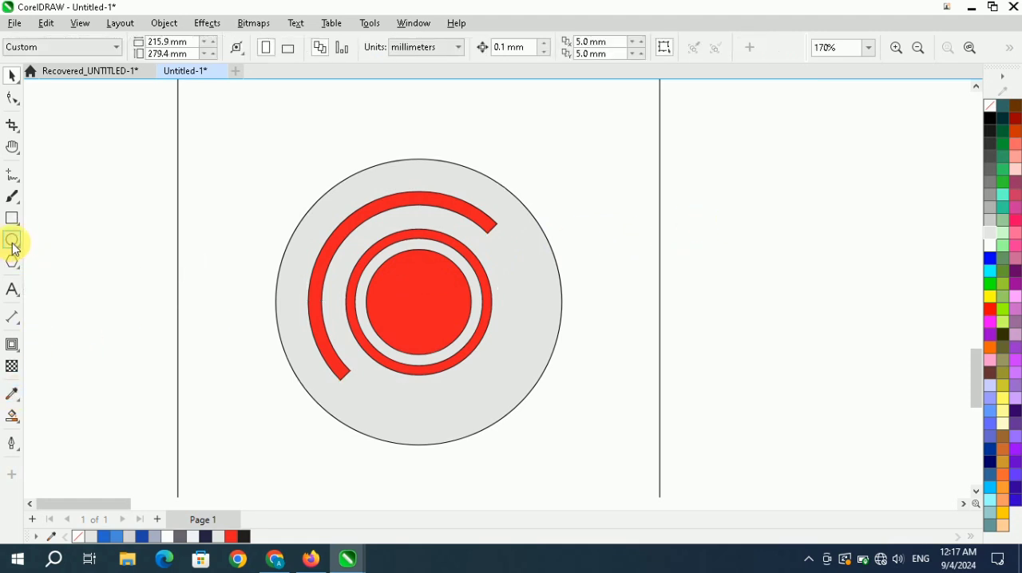
scroll(566, 257, "up", 2)
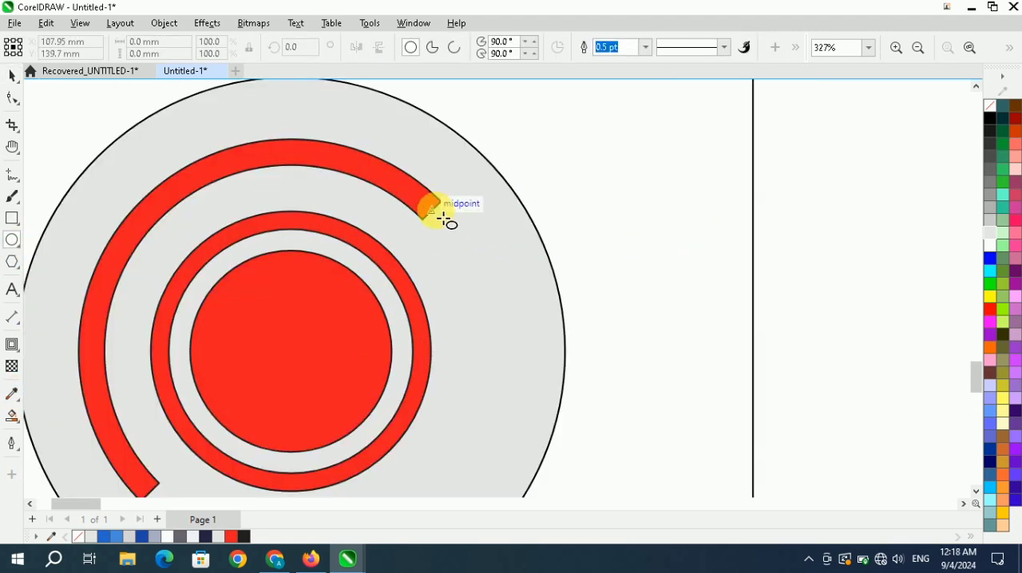
left_click_drag(444, 219, 464, 239)
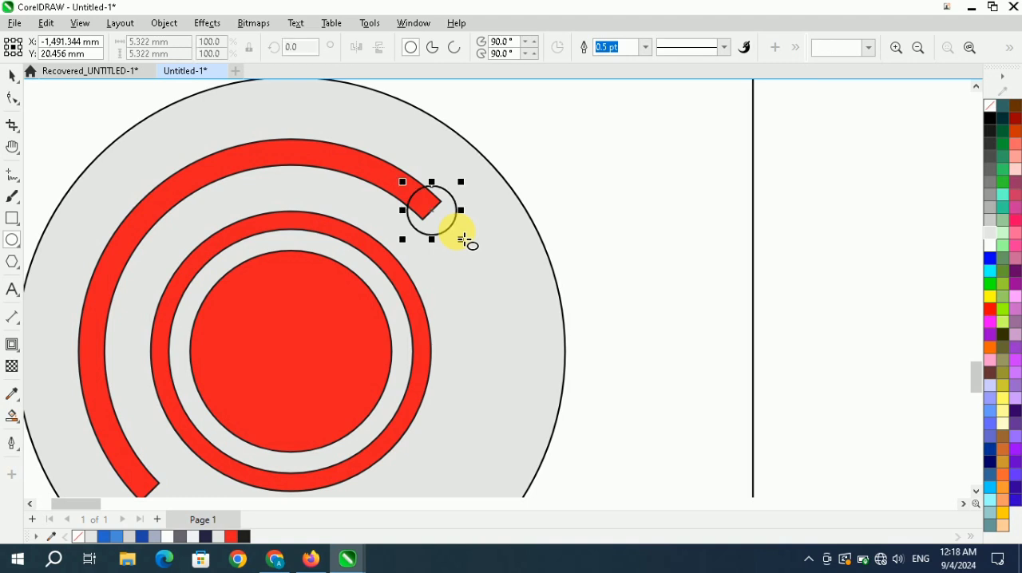
left_click(987, 120)
scroll(511, 207, "down", 2)
scroll(423, 212, "up", 1)
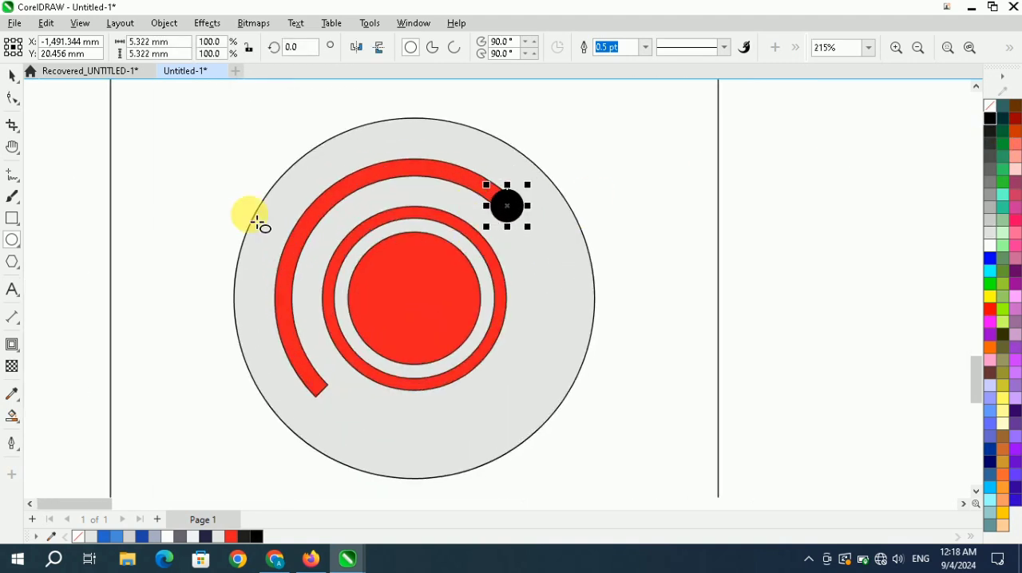
Fill the red arc with a linear gradient running from dark navy near its upper-right end to blue near its lower-left end.
left_click(838, 217)
scroll(404, 221, "down", 3)
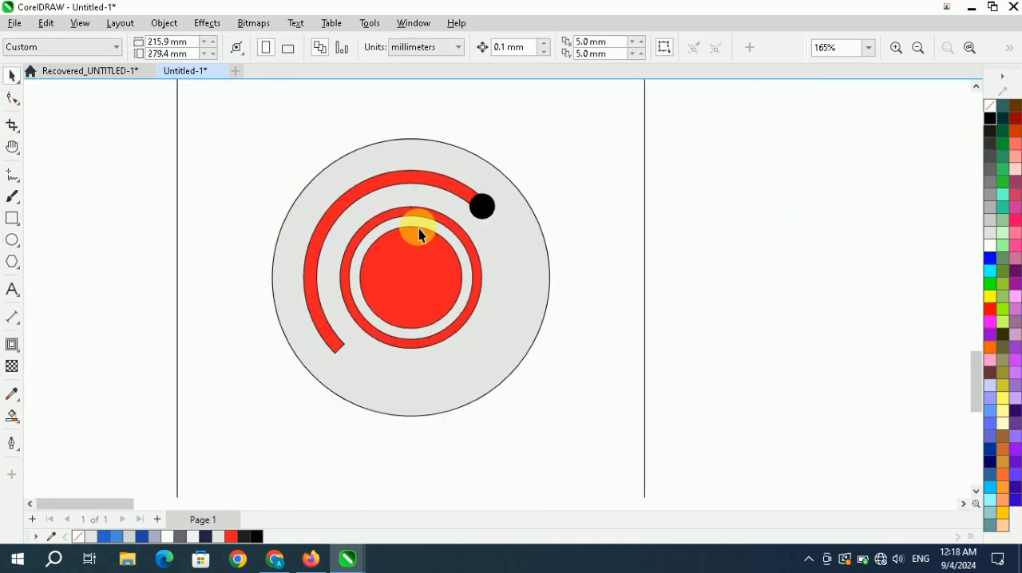
scroll(449, 209, "down", 2)
scroll(431, 220, "up", 2)
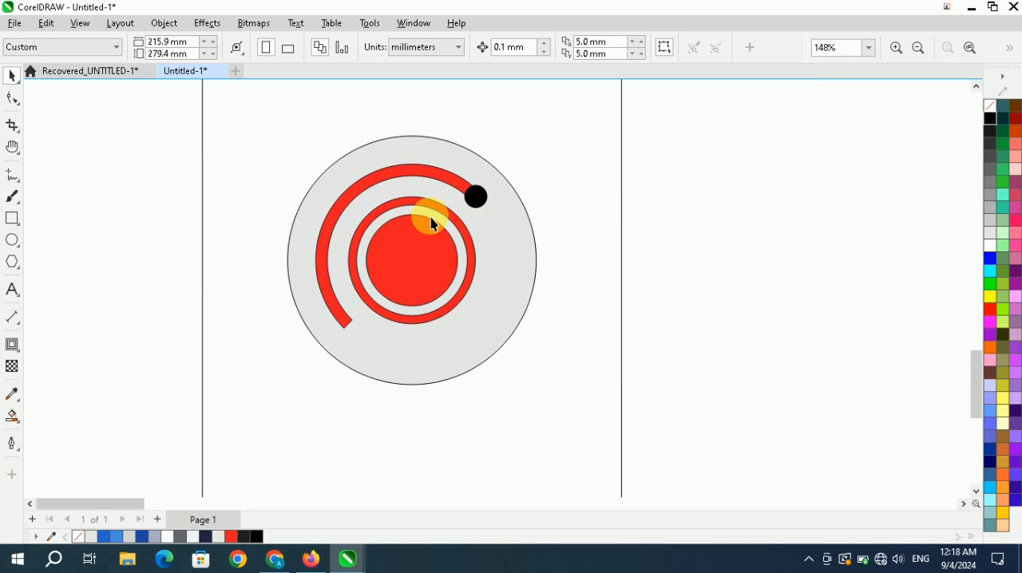
left_click(414, 170)
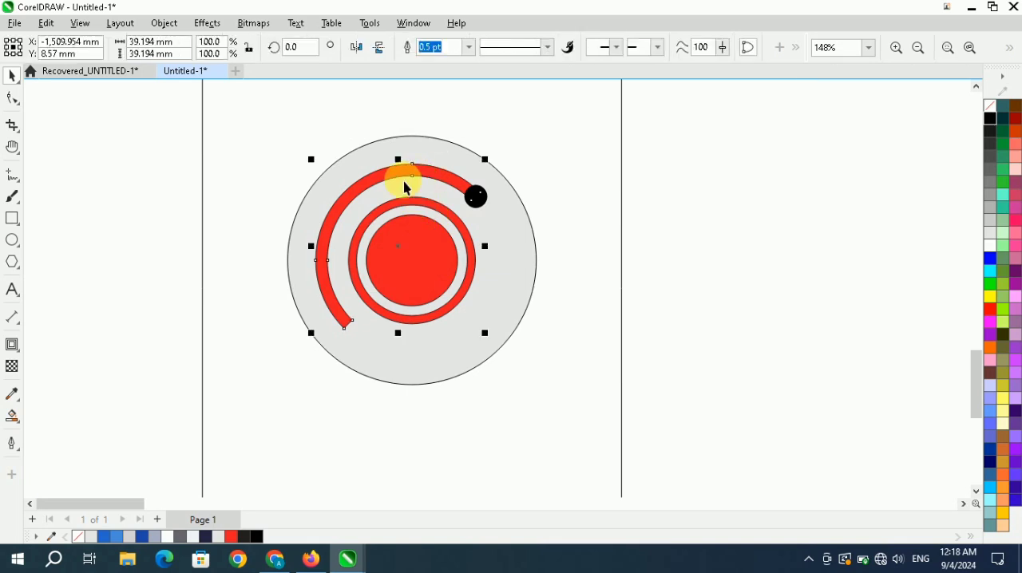
left_click(11, 422)
left_click(85, 416)
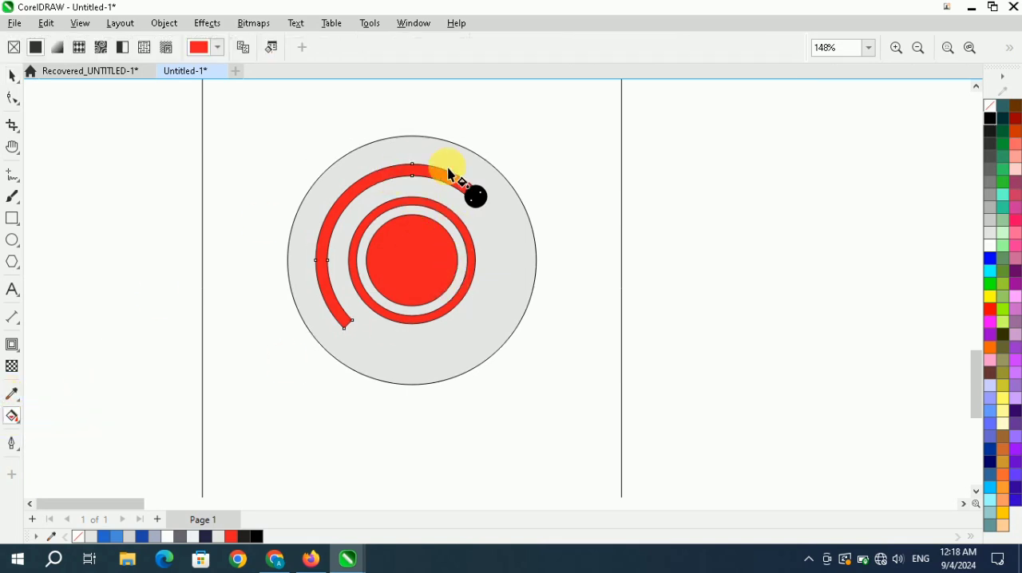
left_click_drag(449, 169, 322, 309)
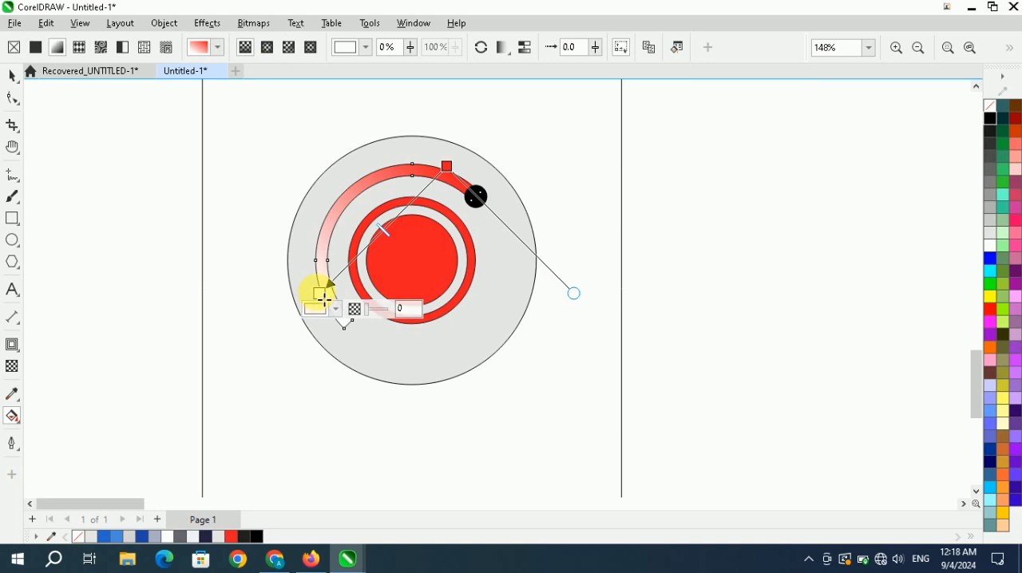
left_click(104, 537)
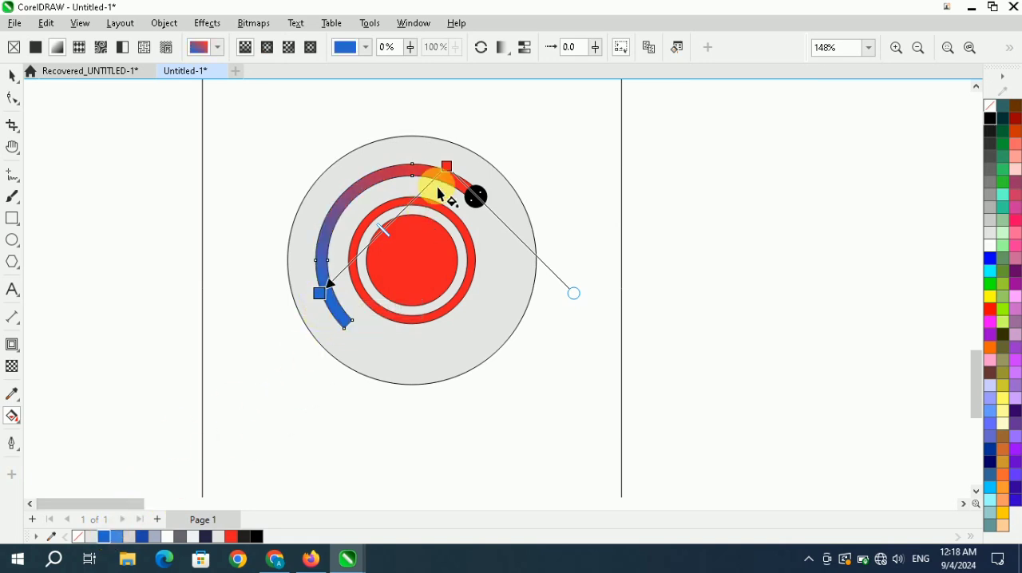
left_click(206, 536)
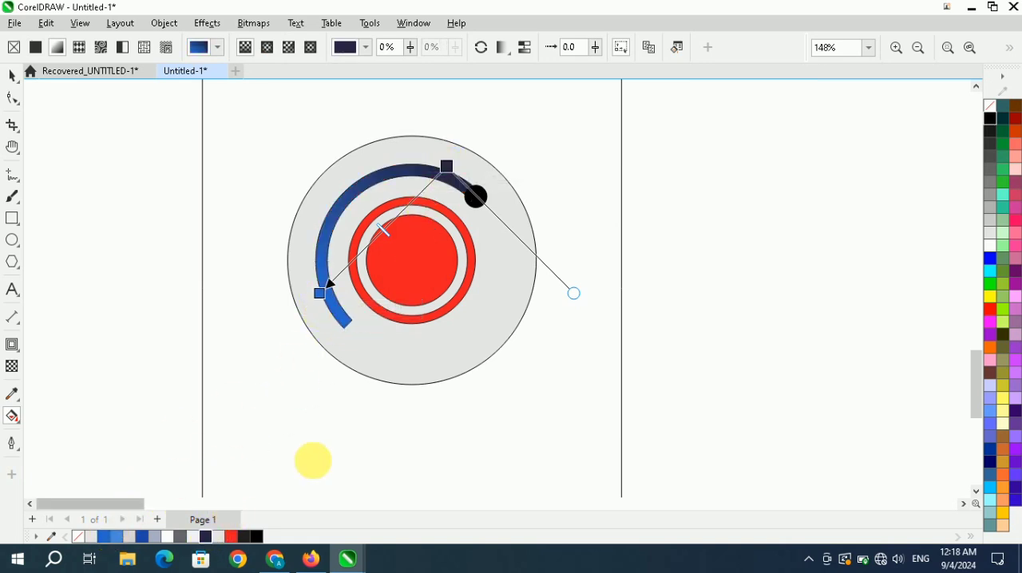
Reposition the arc's gradient ends, extending the navy start beyond its upper-right end and shifting the blue end slightly inward.
left_click_drag(462, 177, 483, 156)
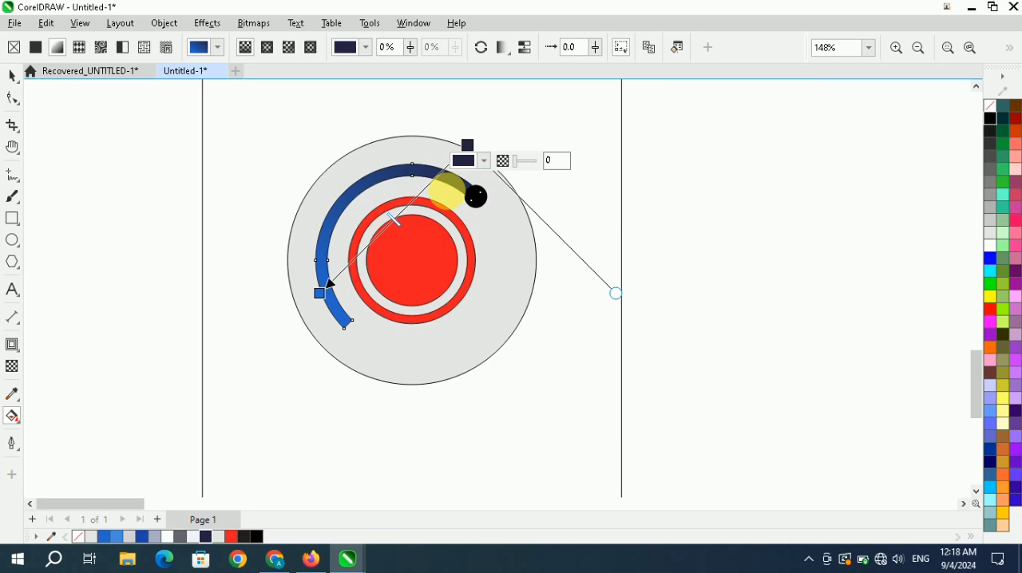
left_click_drag(328, 301, 330, 312)
left_click(469, 145)
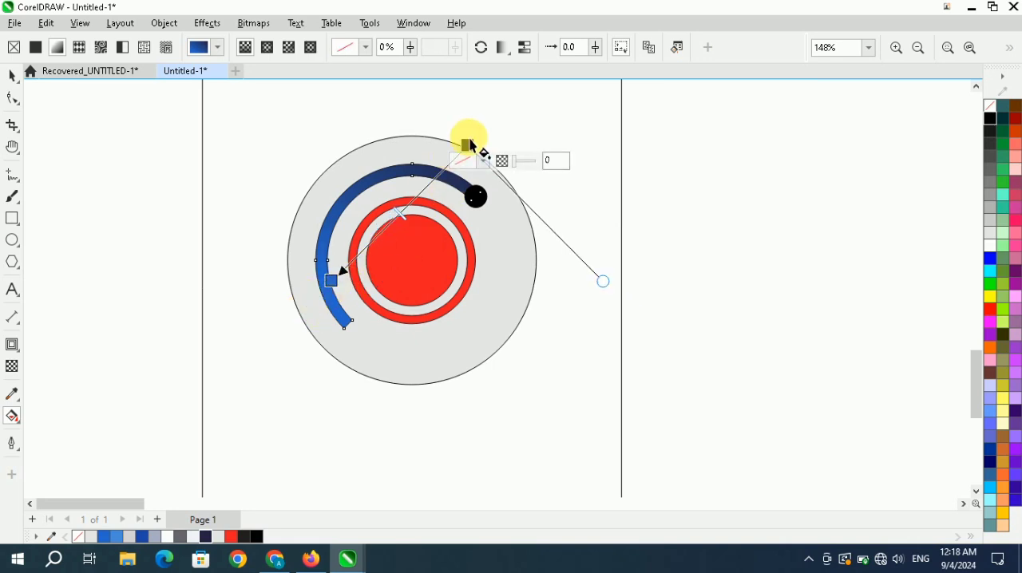
left_click_drag(470, 146, 492, 126)
left_click(12, 76)
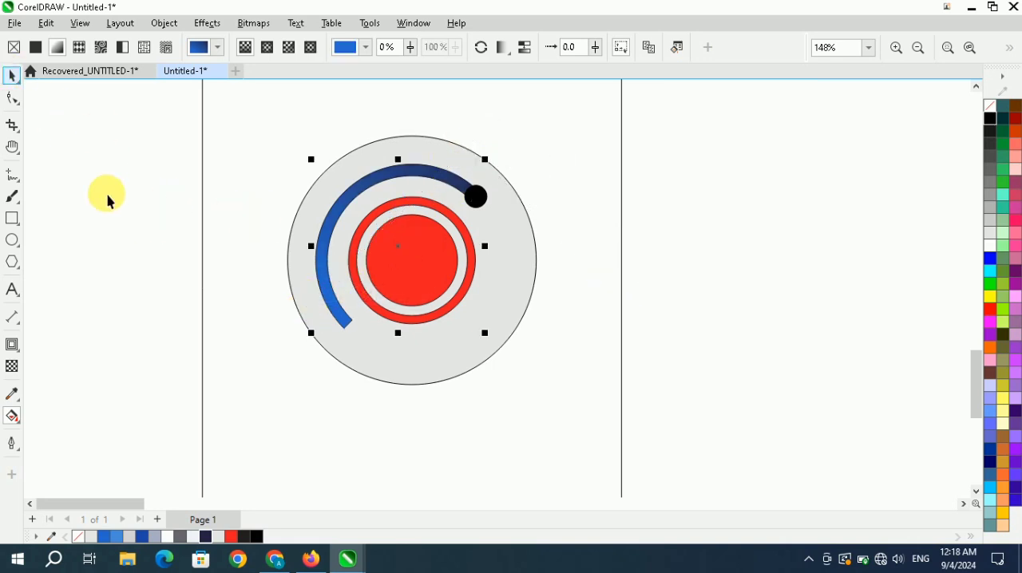
Copy the arc's gradient fill onto the black dot at its upper-right end.
left_click(106, 196)
left_click_drag(401, 176, 476, 199)
left_click(522, 245)
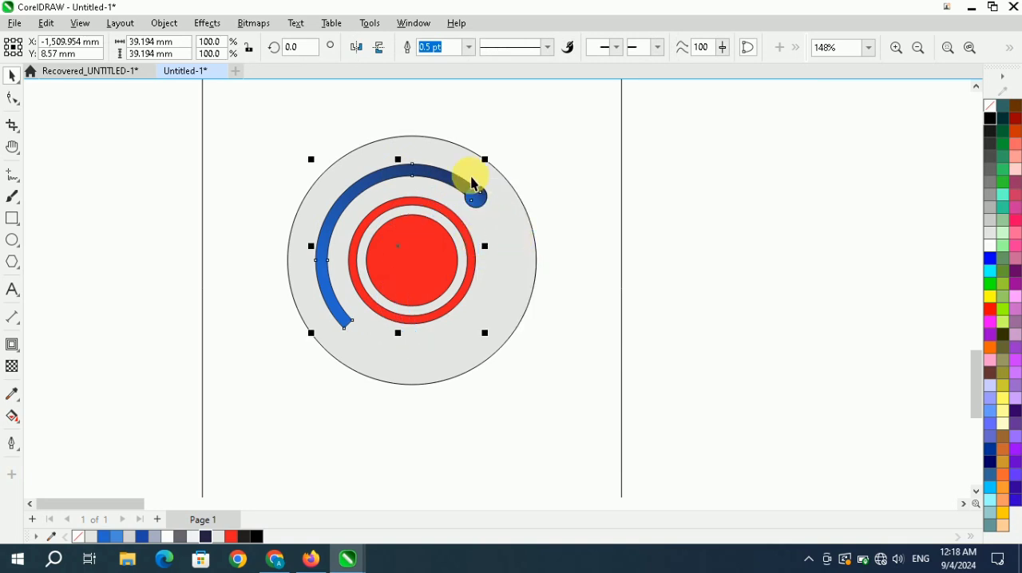
Redirect the dot's gradient so blue starts where it meets the arc and navy falls on its outer lower-right side.
scroll(476, 191, "up", 3)
left_click(472, 201)
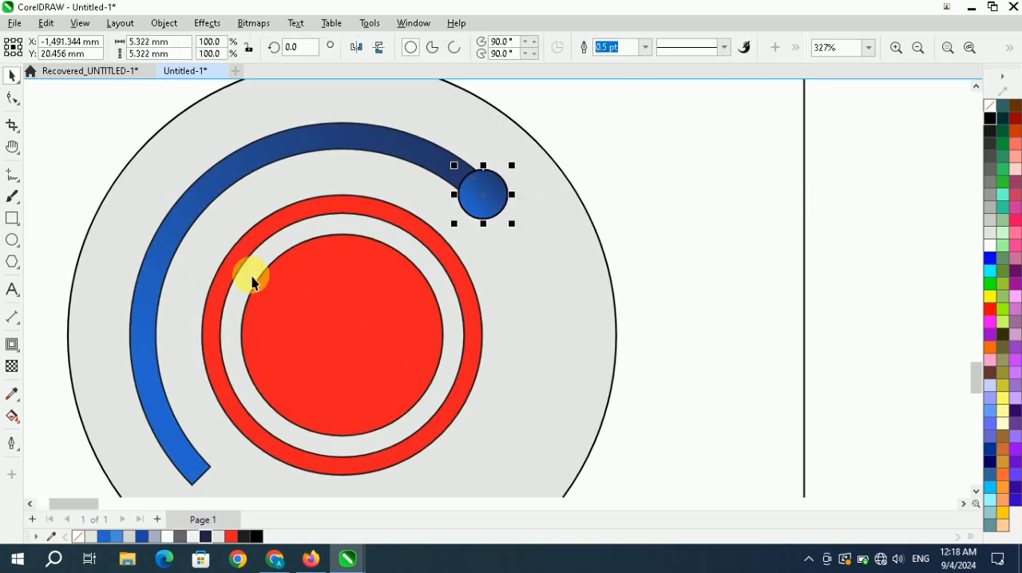
left_click(12, 416)
scroll(439, 255, "down", 1)
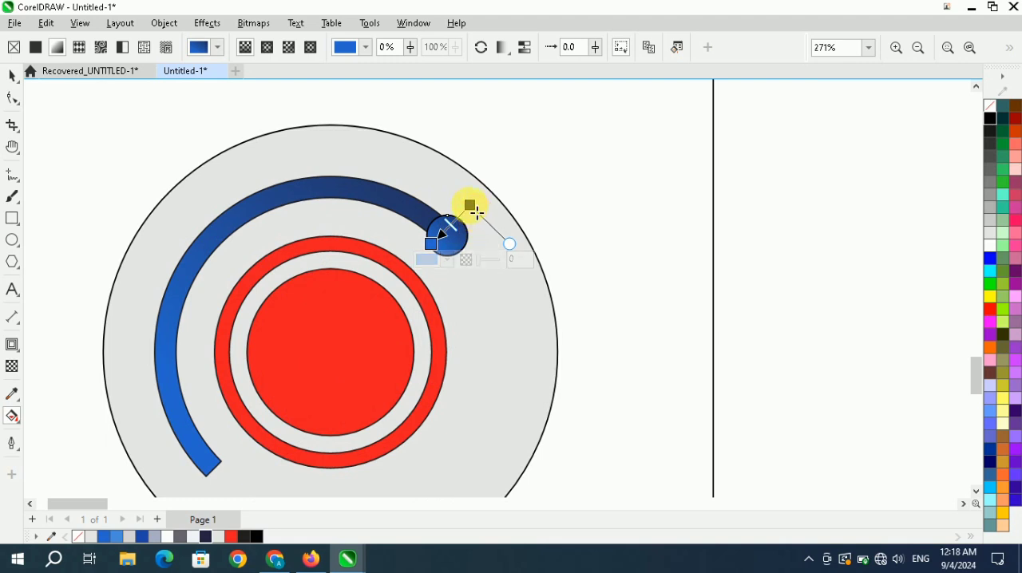
left_click(435, 245)
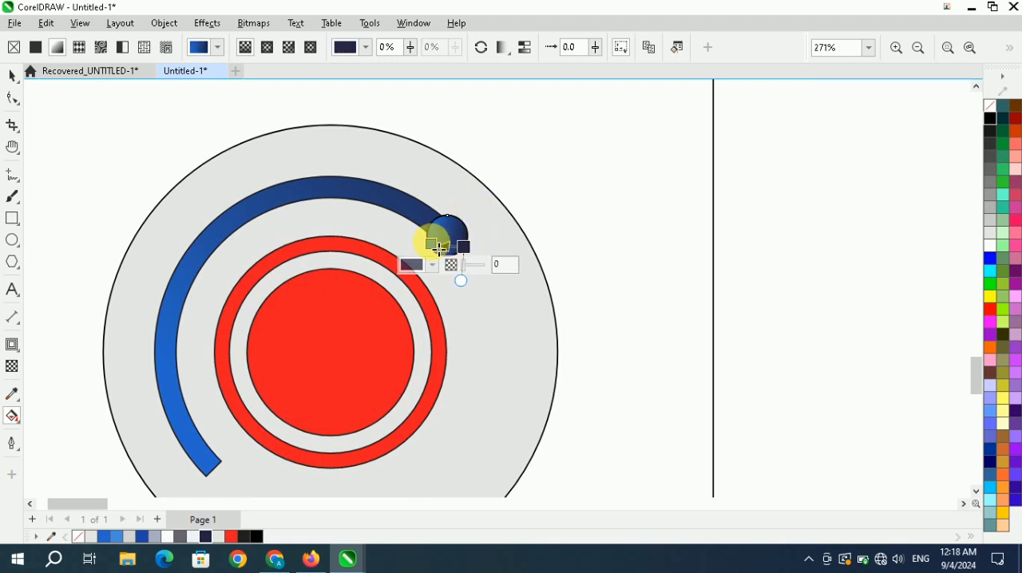
left_click_drag(439, 249, 464, 261)
left_click(463, 246)
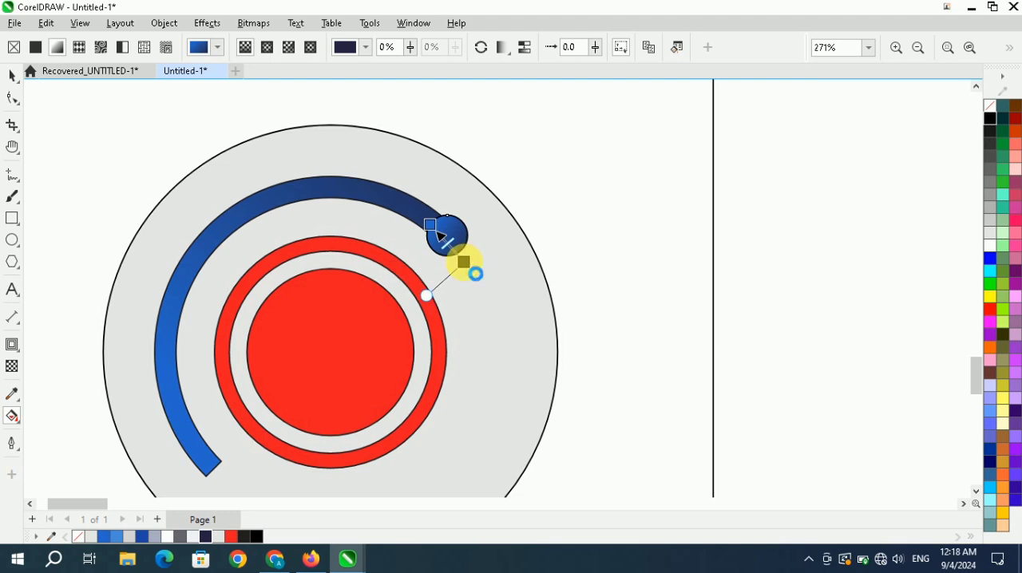
left_click(436, 231)
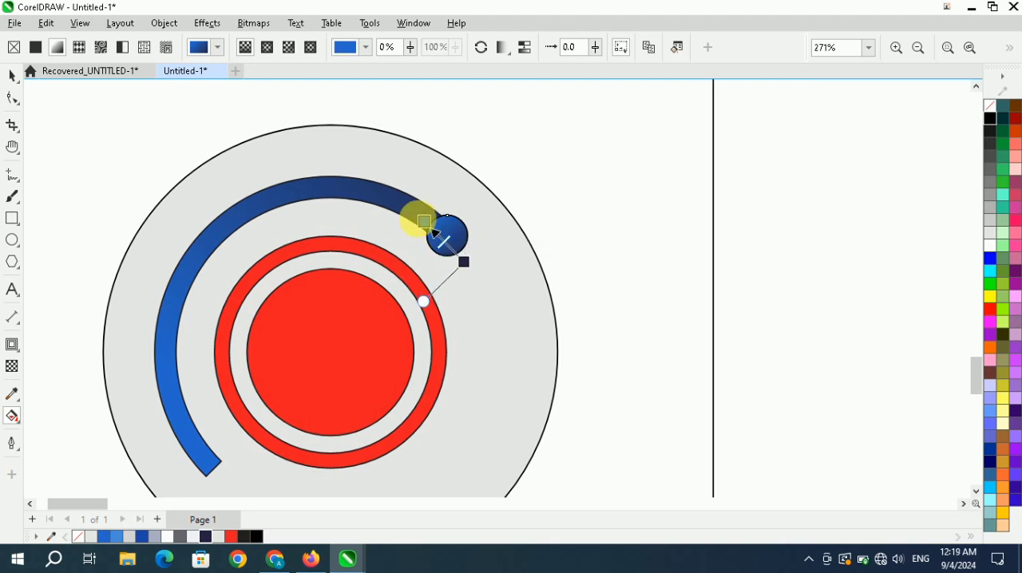
scroll(447, 235, "up", 3)
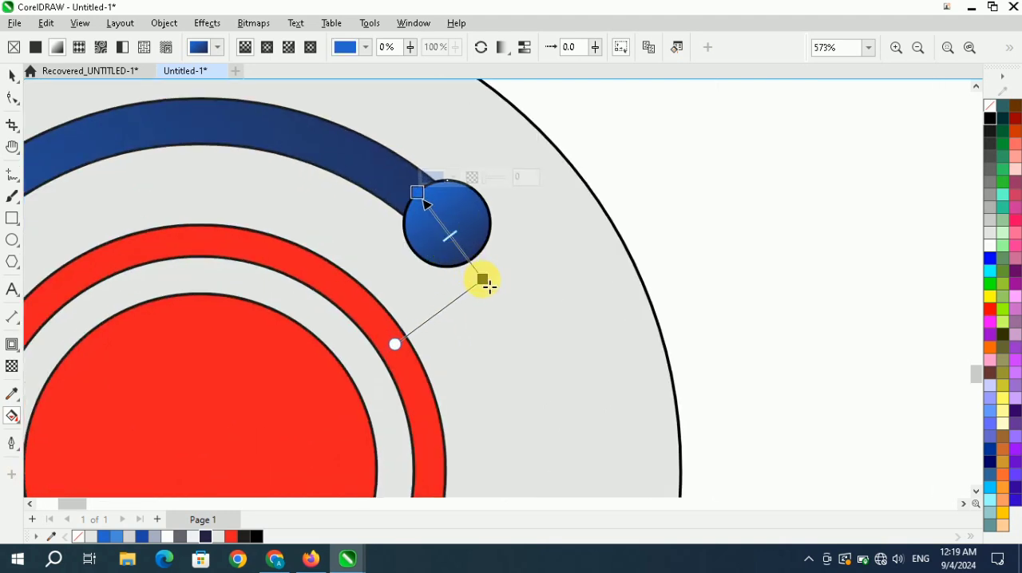
left_click_drag(489, 286, 481, 265)
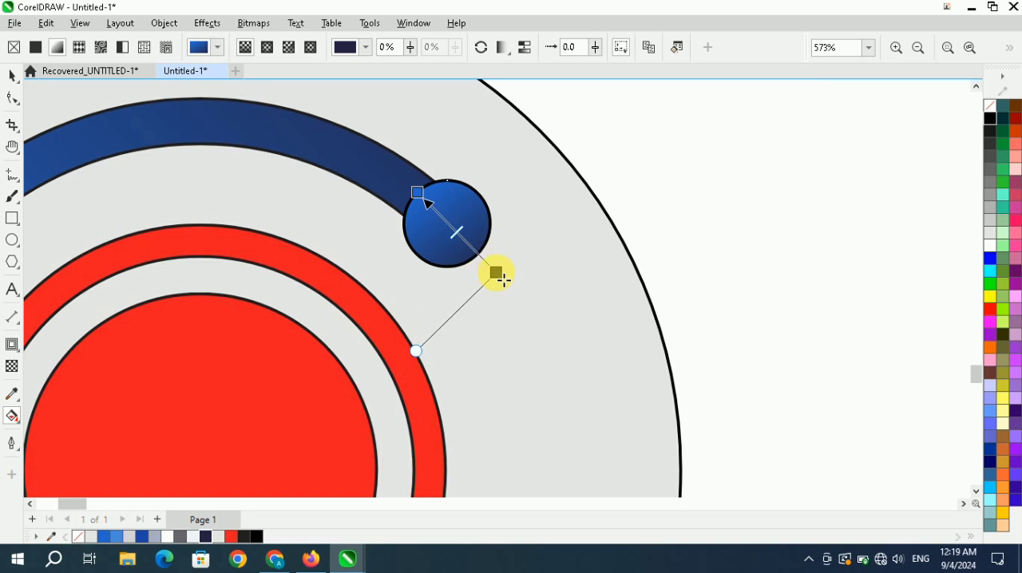
scroll(475, 274, "down", 5)
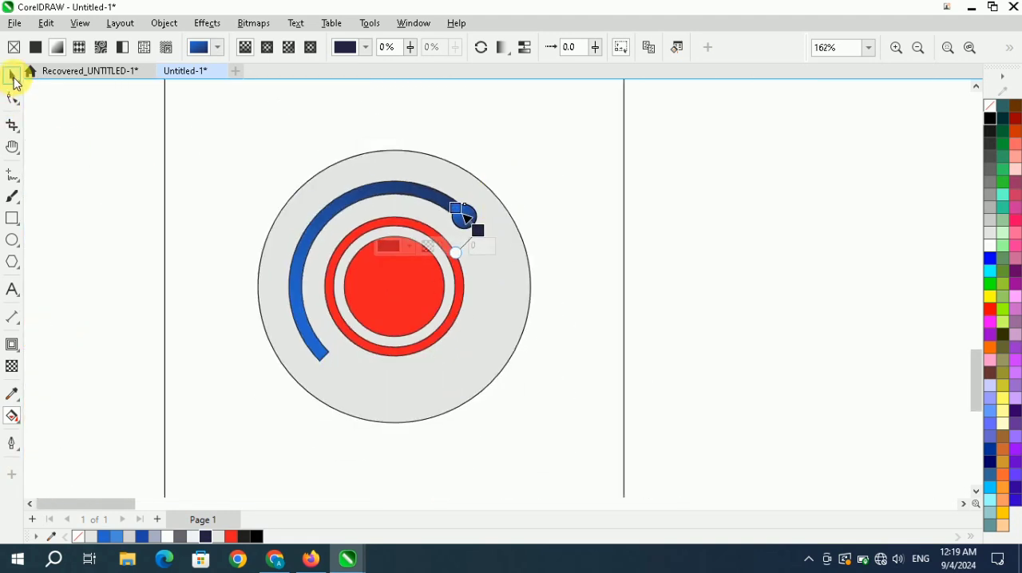
Place a copy of the gradient dot on the arc's lower-left end.
left_click(15, 78)
scroll(471, 254, "down", 2)
scroll(463, 231, "up", 2)
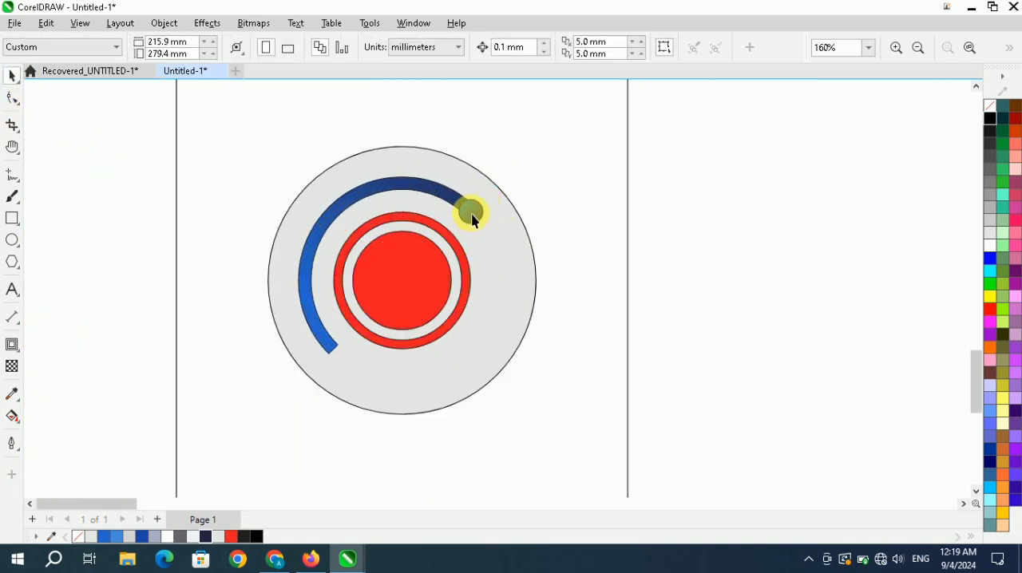
left_click_drag(474, 219, 330, 348)
right_click(330, 347)
left_click(98, 246)
scroll(369, 211, "down", 2)
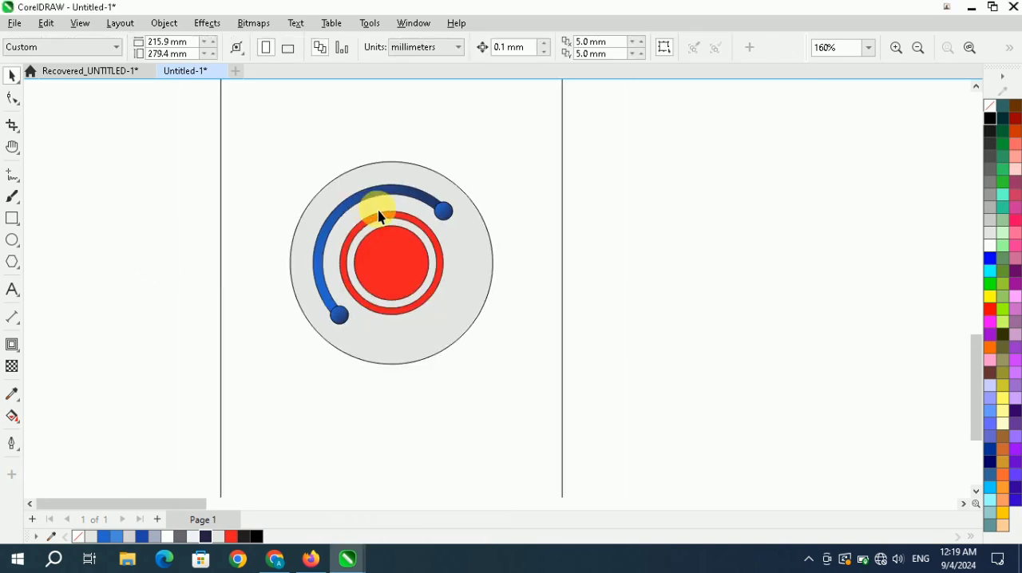
Copy the arc's blue gradient fill onto the narrow red ring.
scroll(378, 223, "up", 3)
scroll(388, 242, "down", 2)
left_click_drag(384, 170, 400, 198)
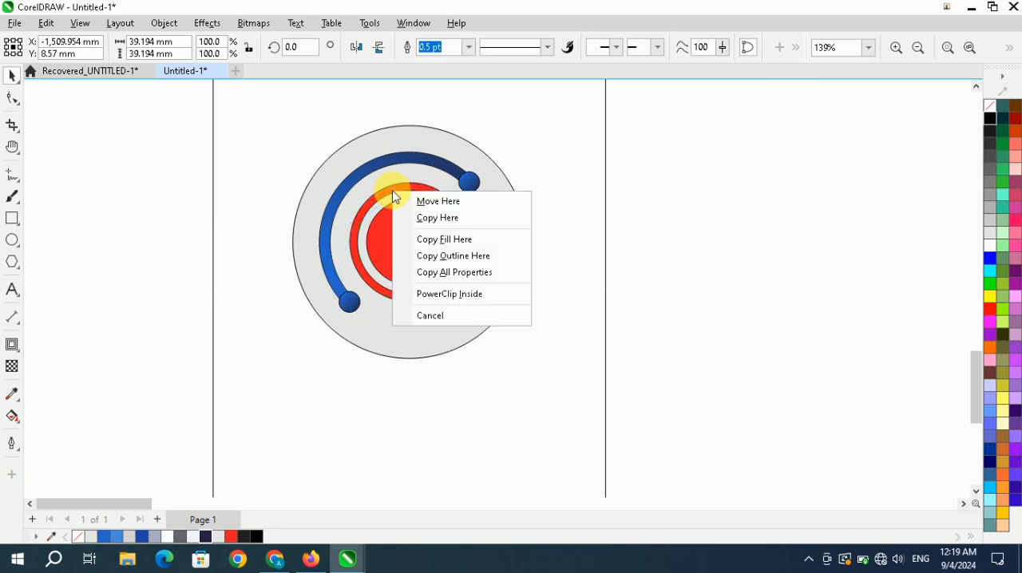
left_click(454, 240)
left_click(540, 213)
Remove the outlines from the grey disc and all the shapes inside it.
scroll(394, 238, "down", 4)
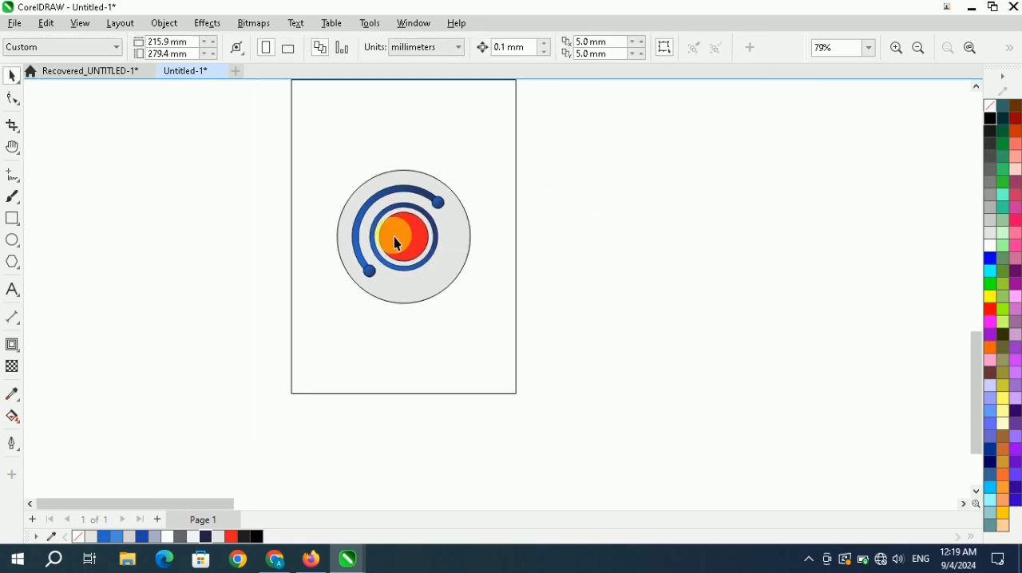
scroll(404, 243, "up", 3)
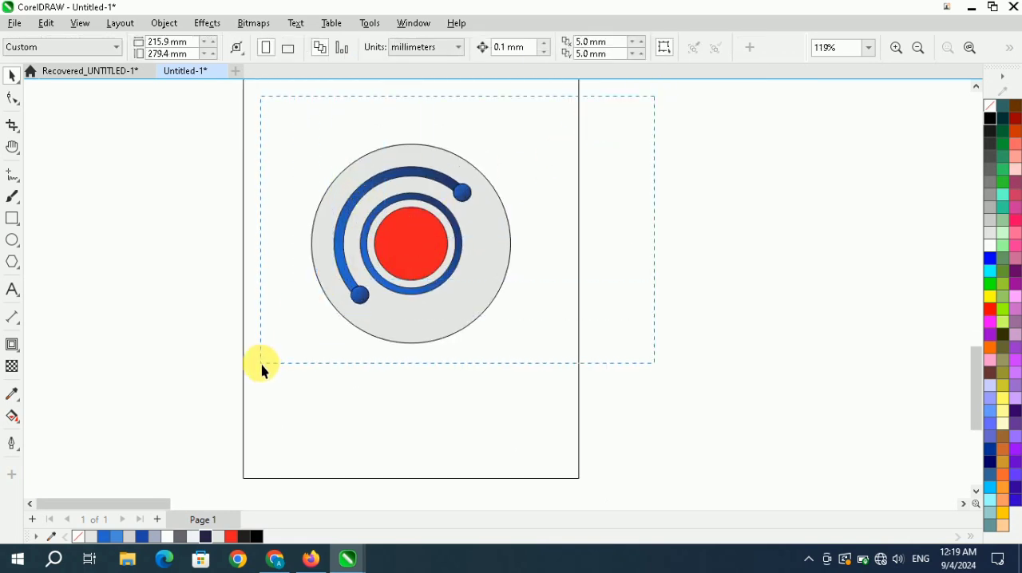
left_click_drag(264, 371, 263, 368)
right_click(992, 106)
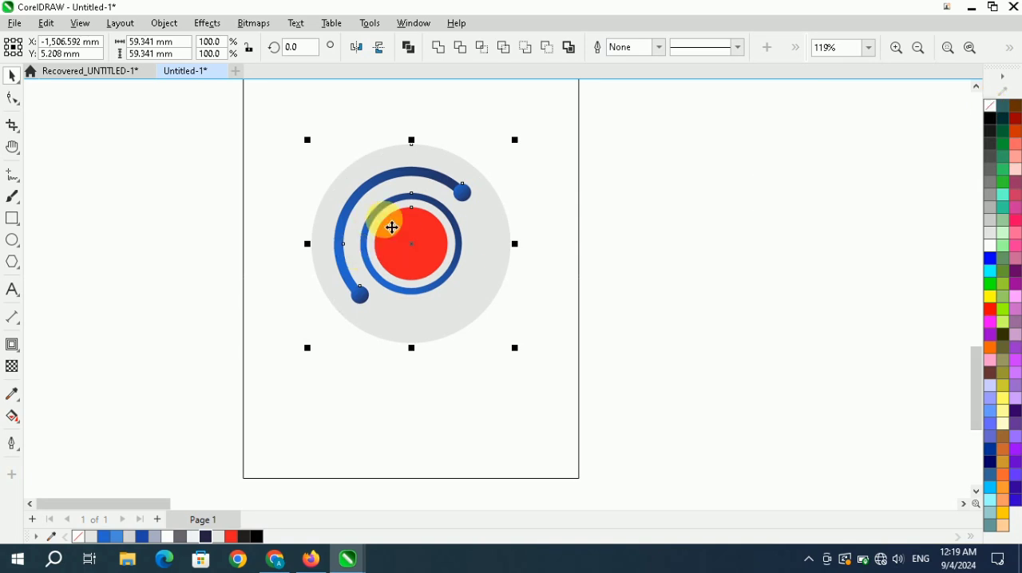
left_click(702, 214)
Draw an unfilled rectangle about 99.9 × 58.5 mm beside the circular design.
left_click(970, 48)
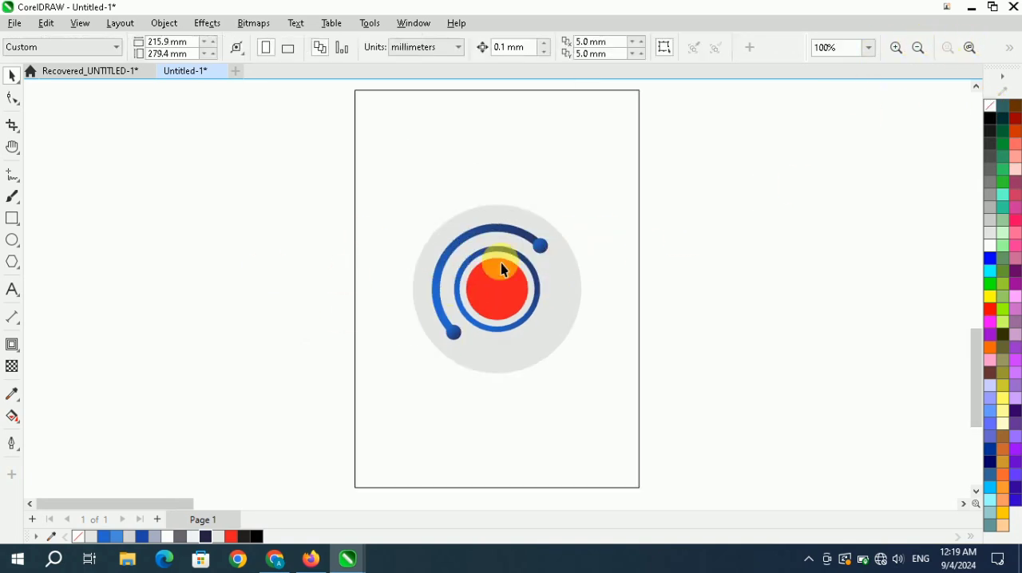
left_click(12, 218)
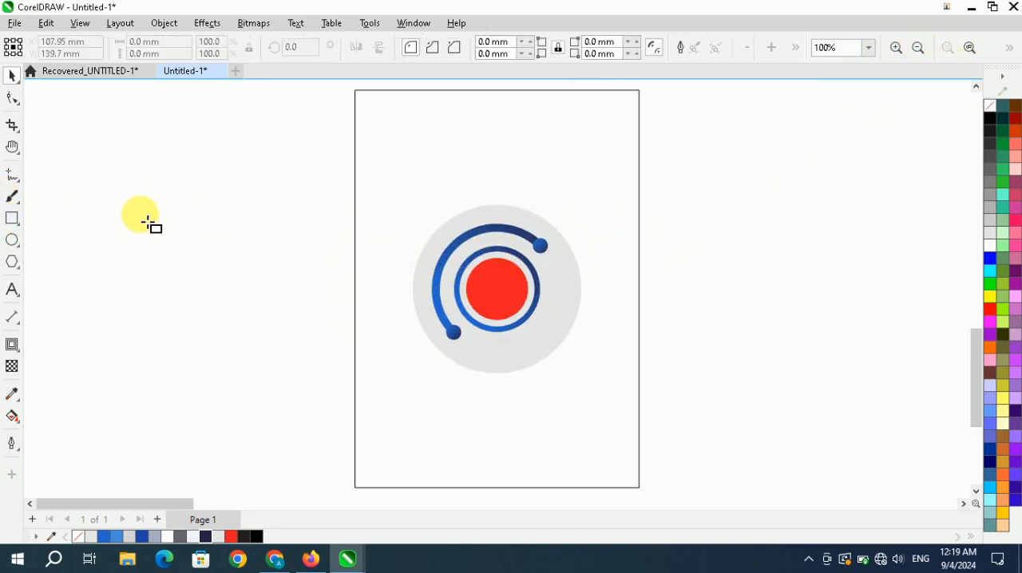
left_click_drag(99, 208, 204, 287)
left_click_drag(237, 321, 386, 376)
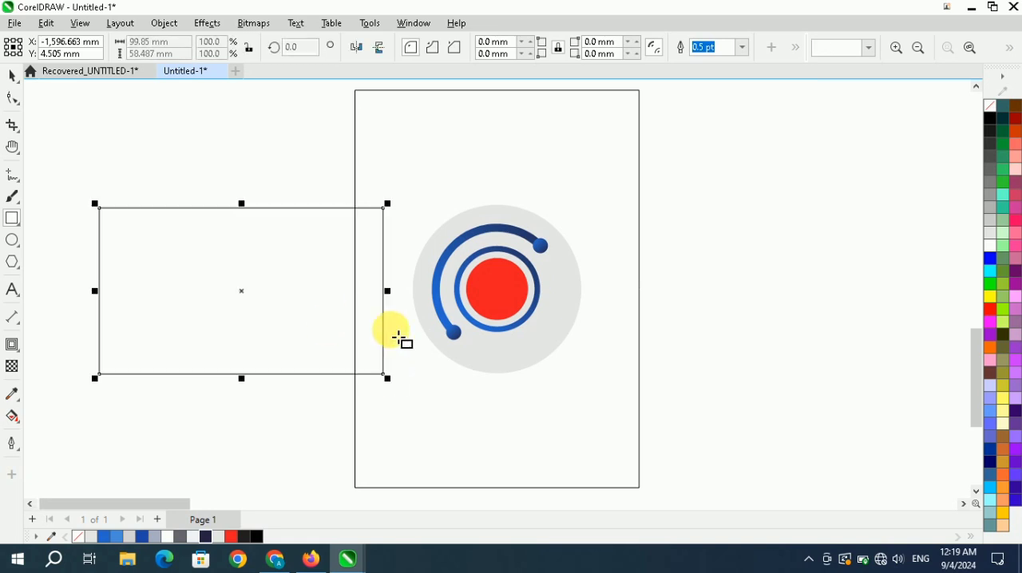
Rotate the new rectangle to 315°.
left_click(18, 72)
left_click(189, 263)
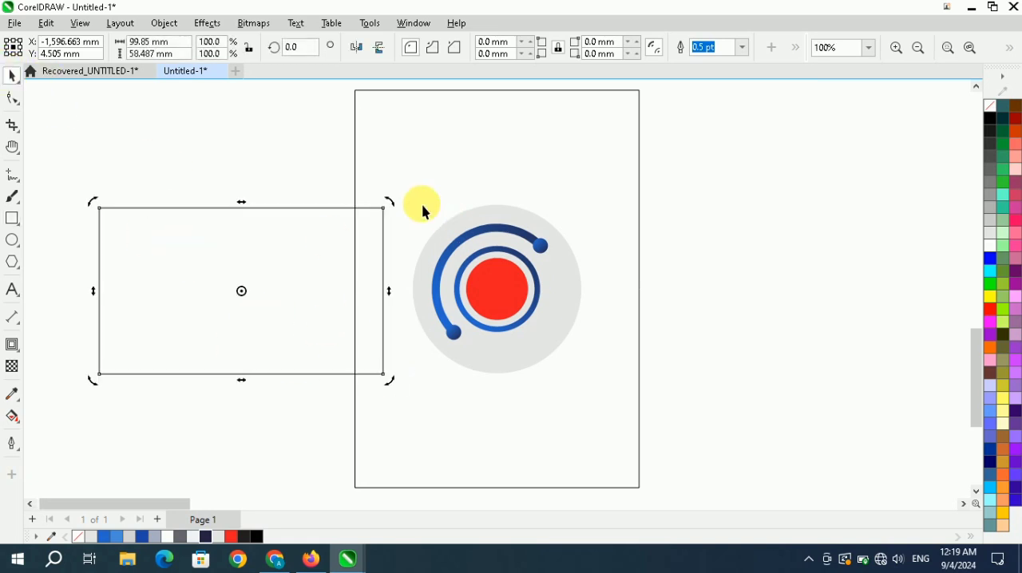
left_click_drag(401, 212, 385, 328)
left_click(771, 244)
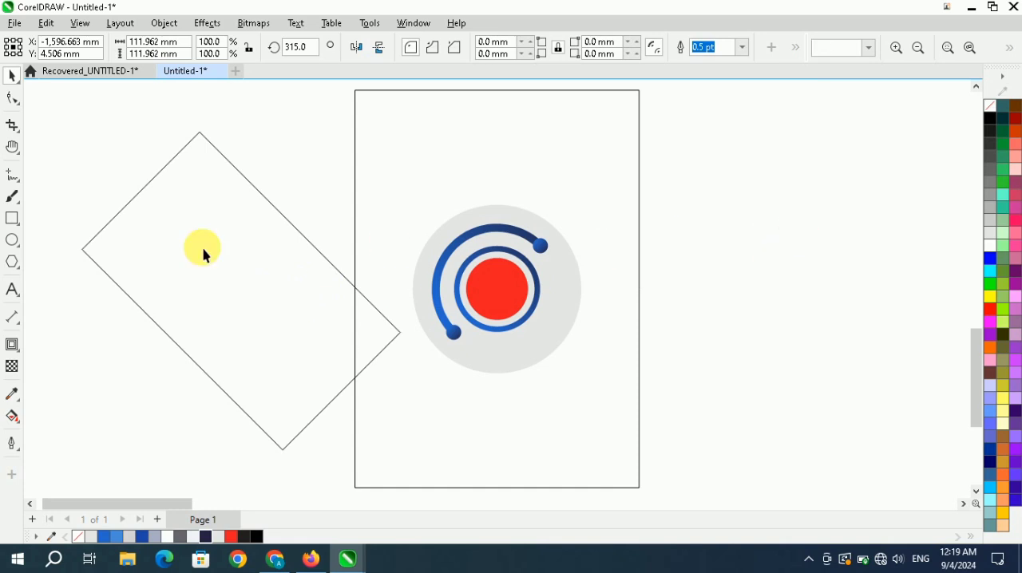
Move the rotated rectangle so its lower-right edge crosses the centre of the circular design and both end dots.
scroll(205, 251, "down", 4)
scroll(216, 254, "up", 3)
left_click(218, 259)
left_click_drag(207, 289, 343, 199)
scroll(343, 200, "down", 2)
scroll(351, 206, "up", 2)
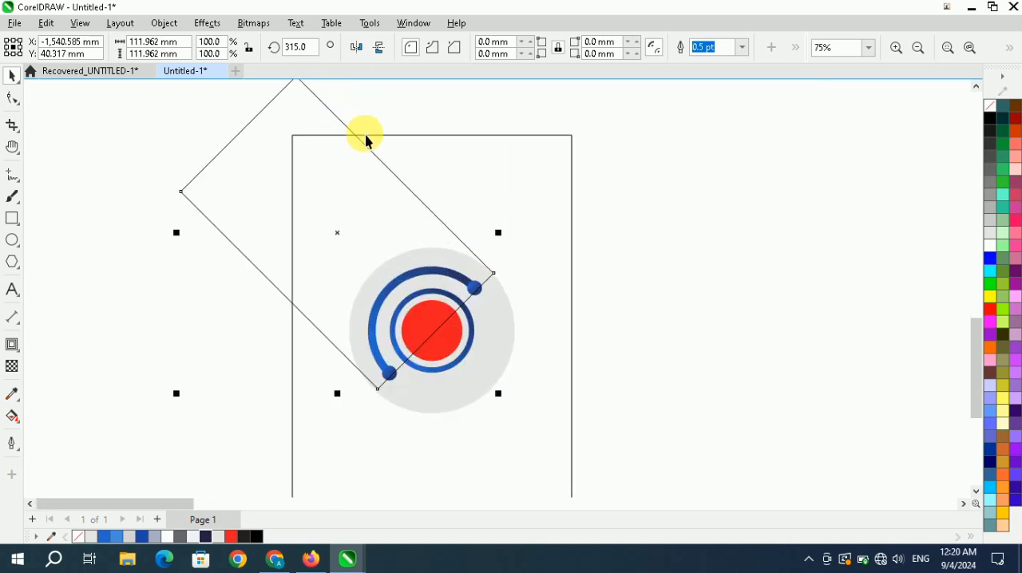
Convert the rotated rectangle to curves.
scroll(476, 281, "up", 3)
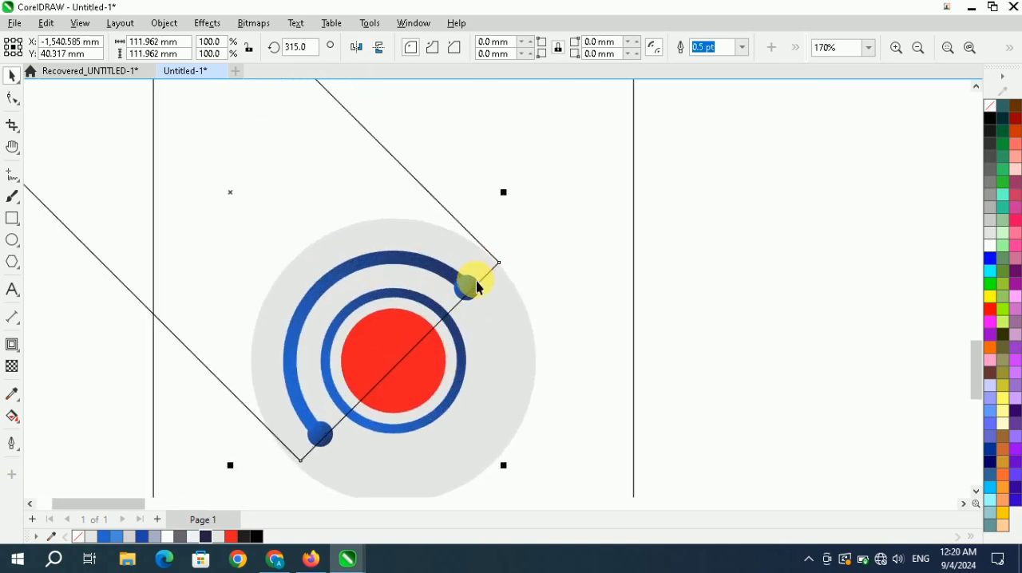
right_click(266, 198)
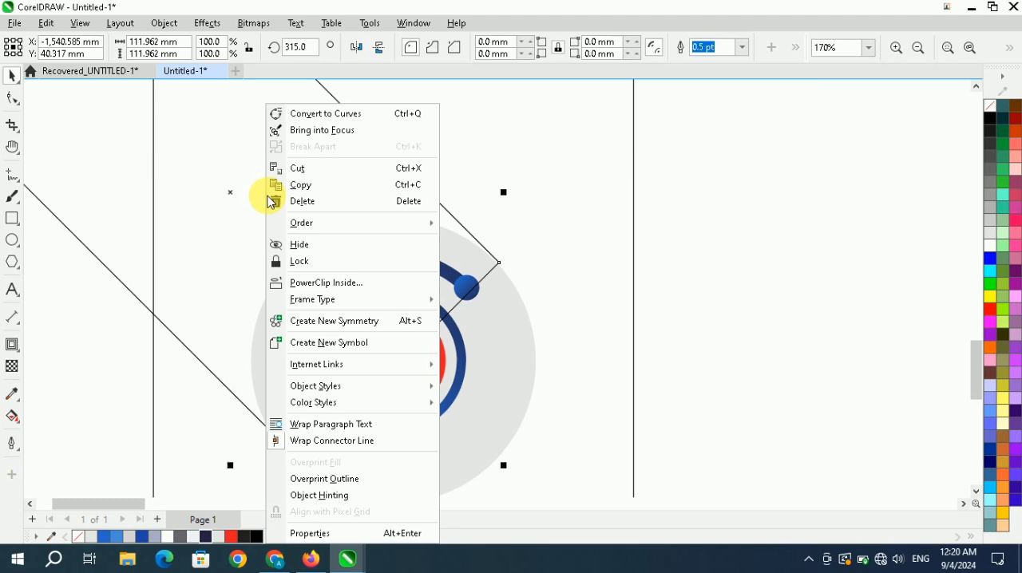
left_click(363, 115)
scroll(373, 141, "down", 3)
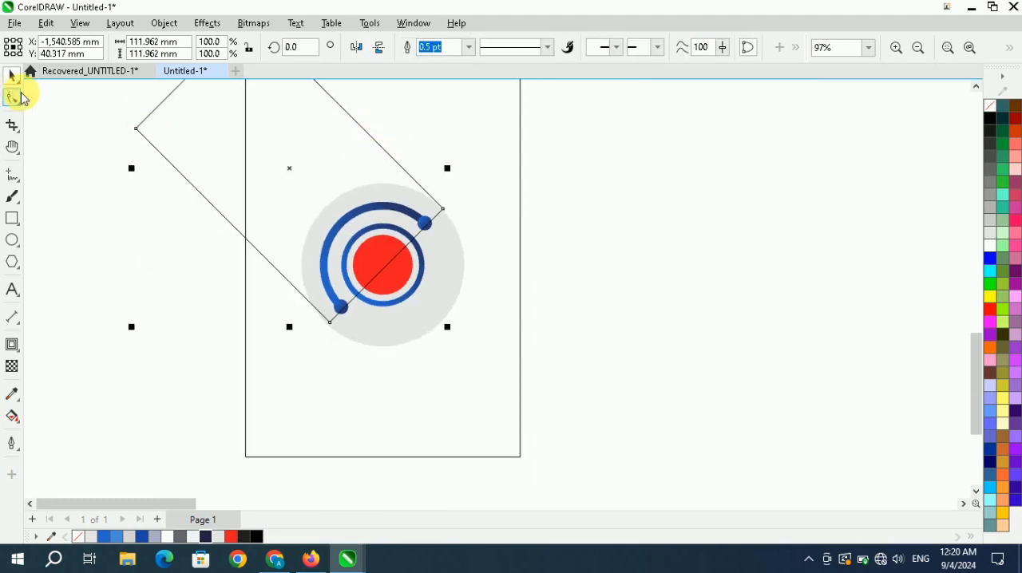
Adjust the two corner nodes of the rotated shape's lower-right edge to meet the rim of the grey disc.
left_click(22, 95)
scroll(471, 229, "up", 2)
left_click_drag(435, 207, 429, 201)
left_click_drag(260, 375, 252, 375)
scroll(342, 358, "down", 3)
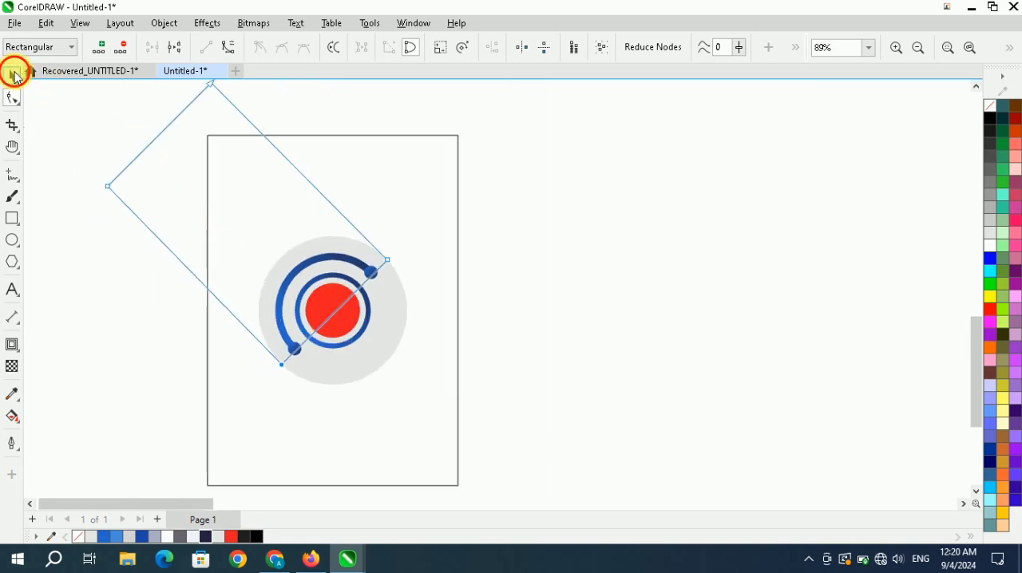
Draw a straight freehand line, about 53 × 50 mm, from the middle of the rotated shape's upper-left edge to the blue arc.
left_click(12, 75)
left_click(474, 171)
scroll(474, 170, "down", 3)
scroll(332, 172, "up", 3)
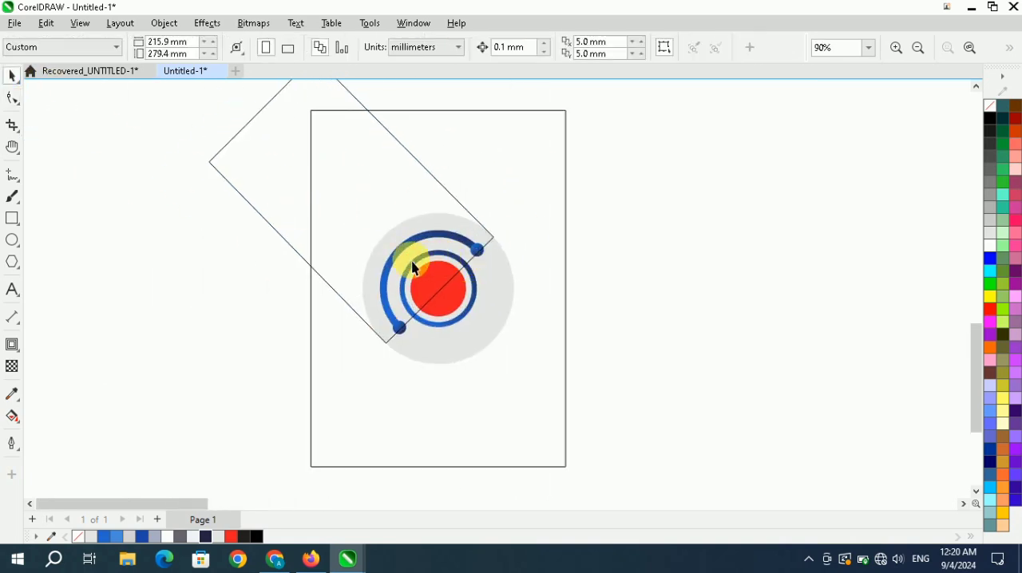
left_click(12, 174)
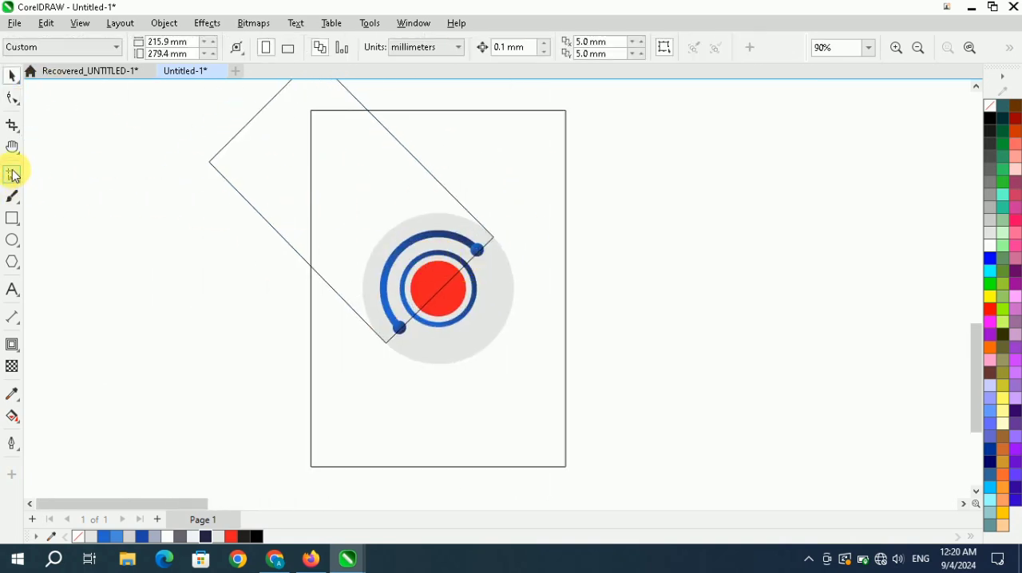
left_click(255, 120)
key("Escape")
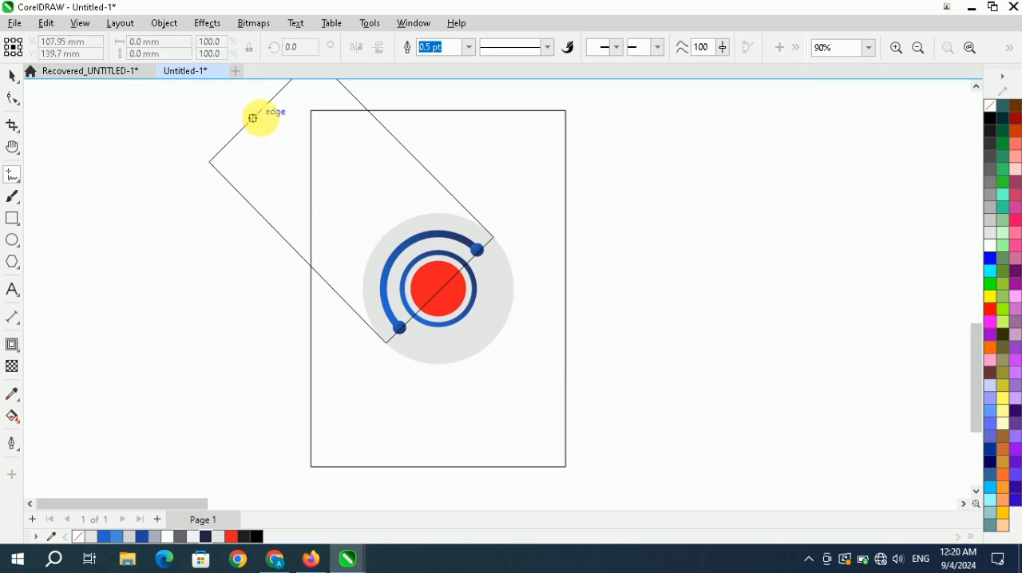
mouse_move(253, 118)
left_mouse_down()
mouse_move(401, 255)
mouse_move(388, 245)
left_mouse_up()
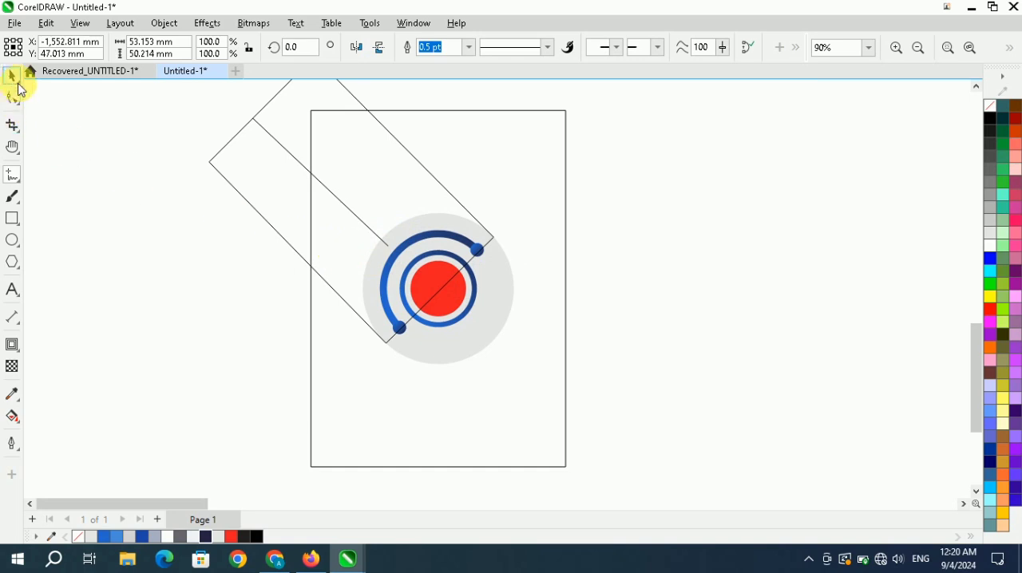
left_click(16, 83)
left_click(77, 214)
scroll(286, 204, "down", 2)
scroll(288, 196, "up", 1)
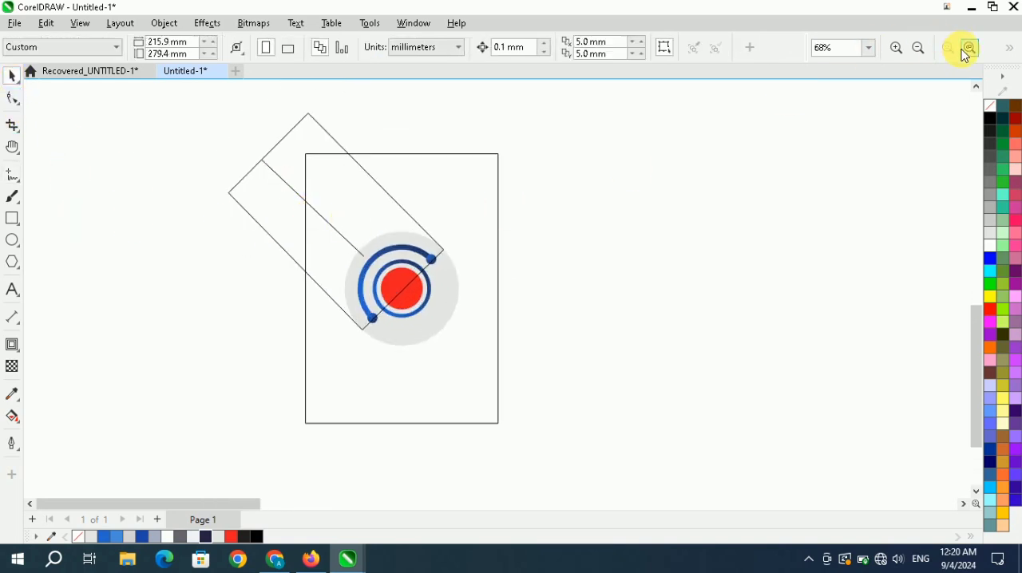
Smart Fill the two band areas inside the rectangle, one on each side of the dividing line, with red.
left_click(969, 49)
left_click(526, 289)
left_click(13, 418)
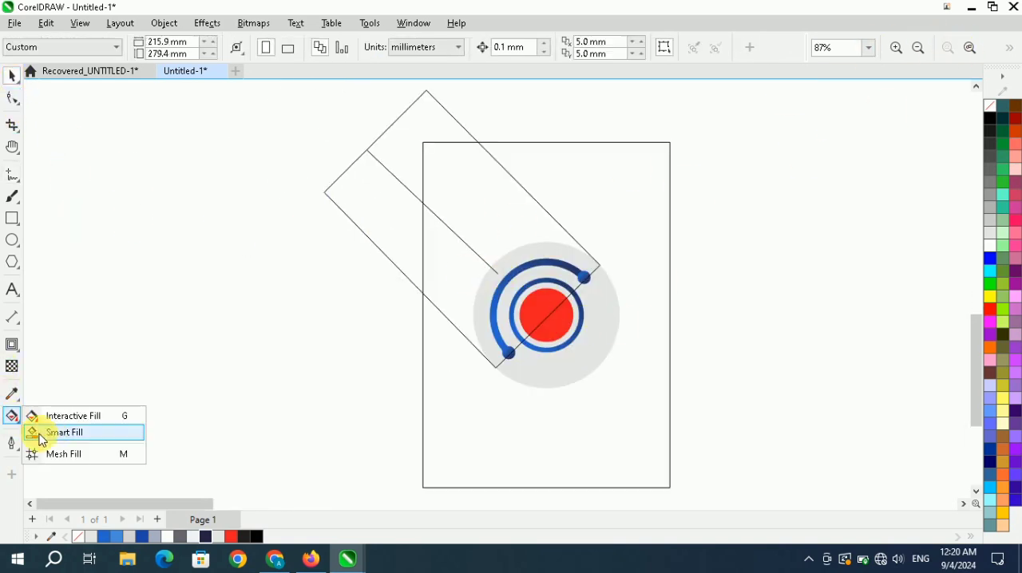
left_click(40, 432)
left_click(447, 263)
left_click(494, 223)
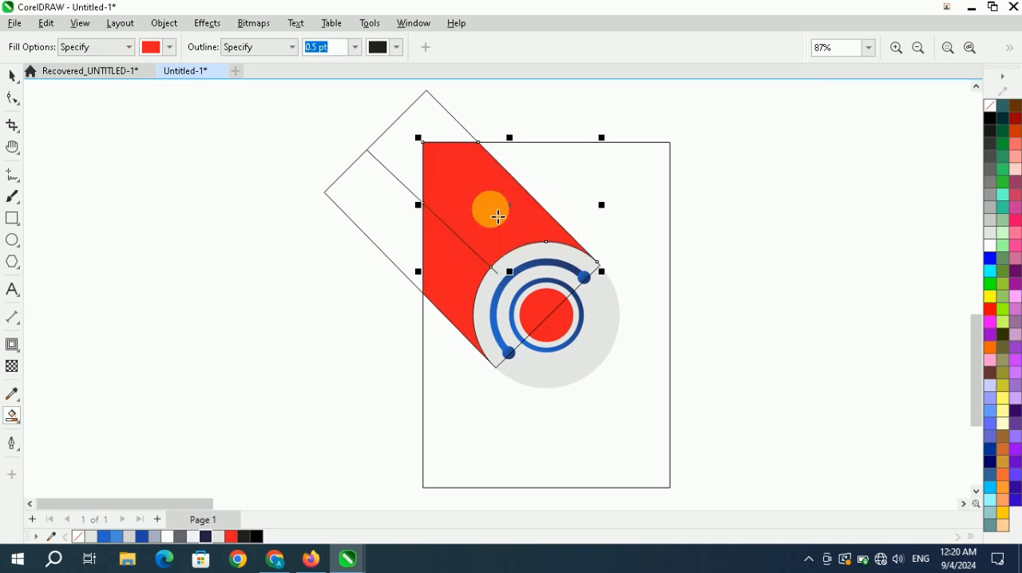
Delete the rotated outline shape and the dividing line, keeping the two red band parts.
left_click(15, 82)
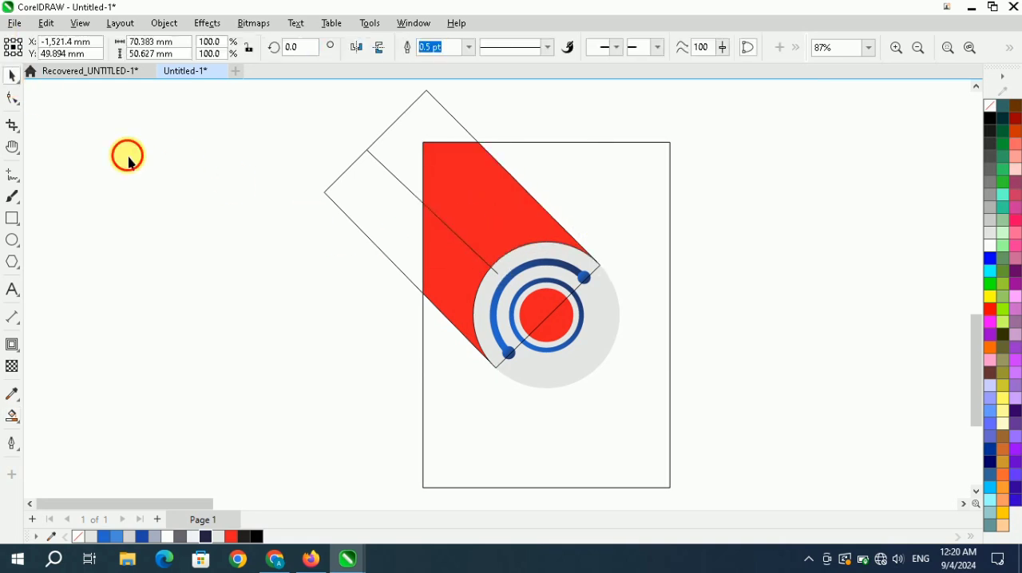
left_click_drag(388, 128, 191, 160)
key("Delete")
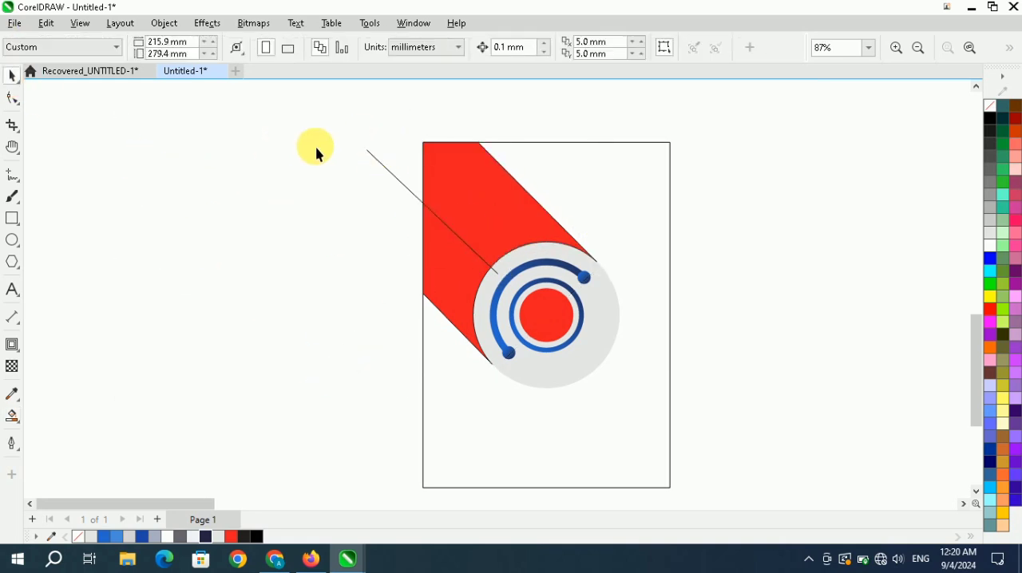
left_click_drag(388, 170, 258, 200)
key("Delete")
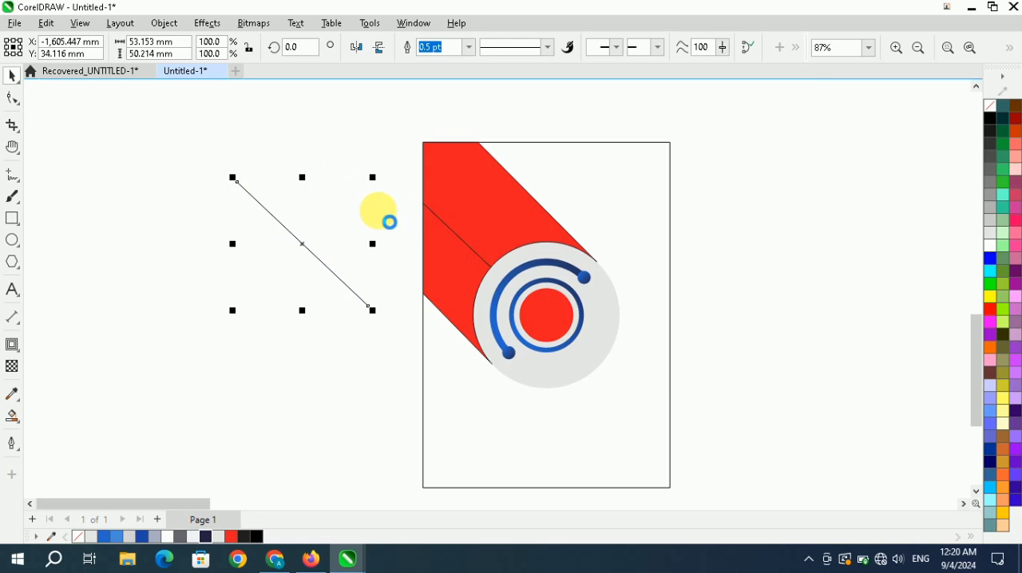
Remove the outlines from the lower and upper red band parts.
left_click_drag(361, 174, 500, 253)
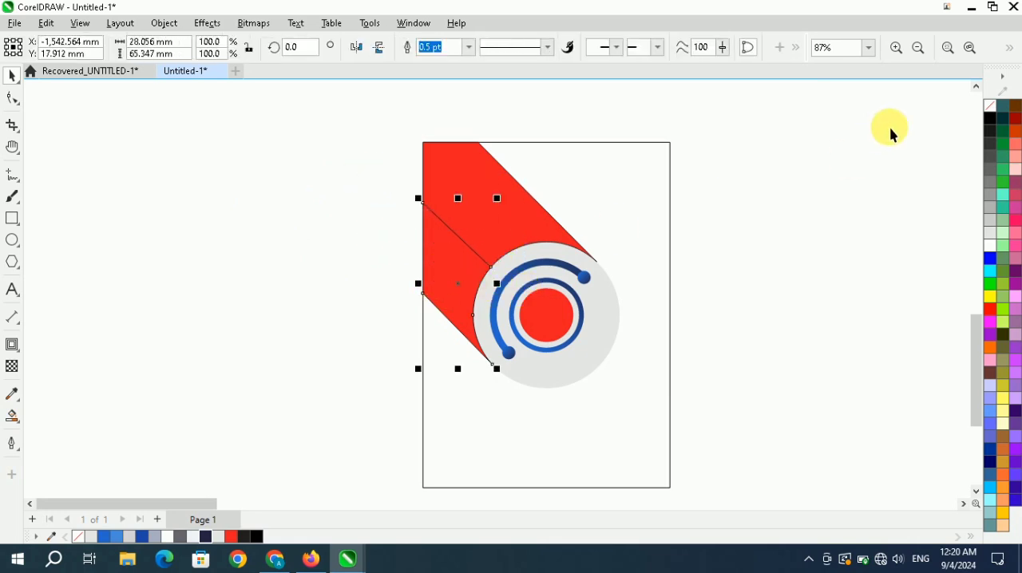
right_click(992, 107)
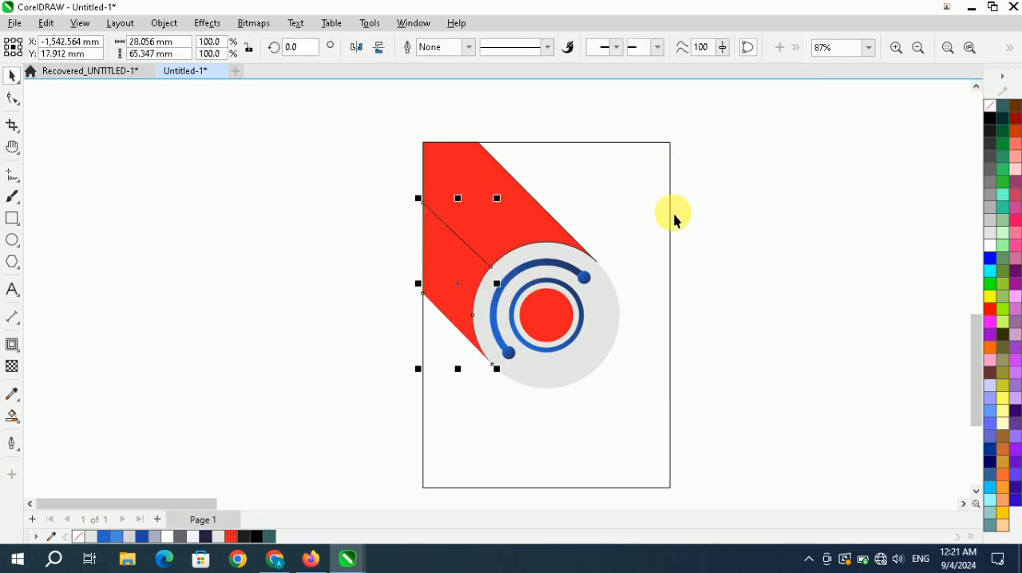
left_click(674, 213)
left_click(426, 254)
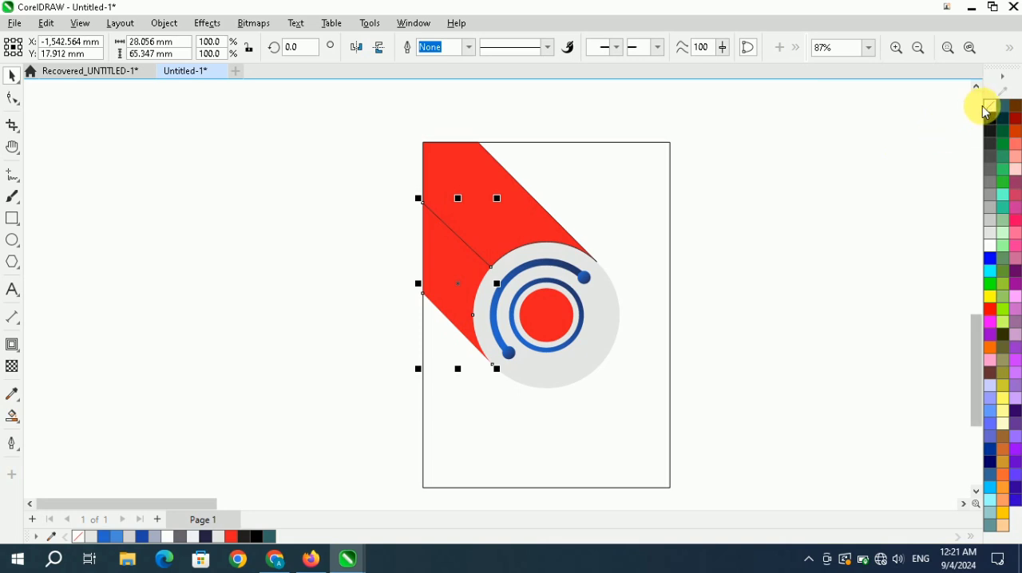
left_click(516, 215)
right_click(990, 107)
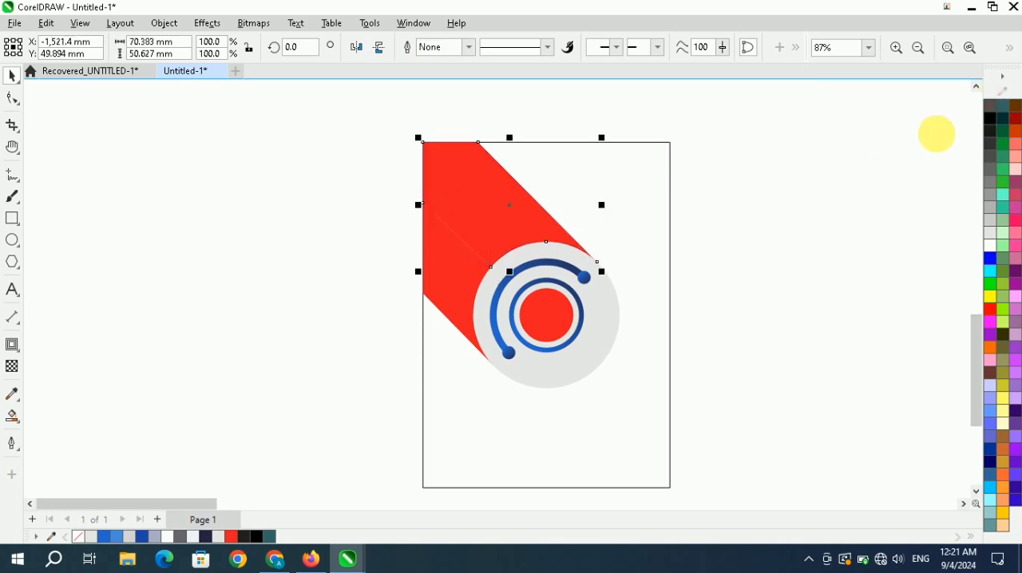
Apply a linear red-to-white gradient across the upper band part, running from its outer diagonal edge to the rectangle's left edge.
left_click(680, 180)
scroll(427, 237, "down", 3)
scroll(445, 259, "up", 3)
left_click(479, 212)
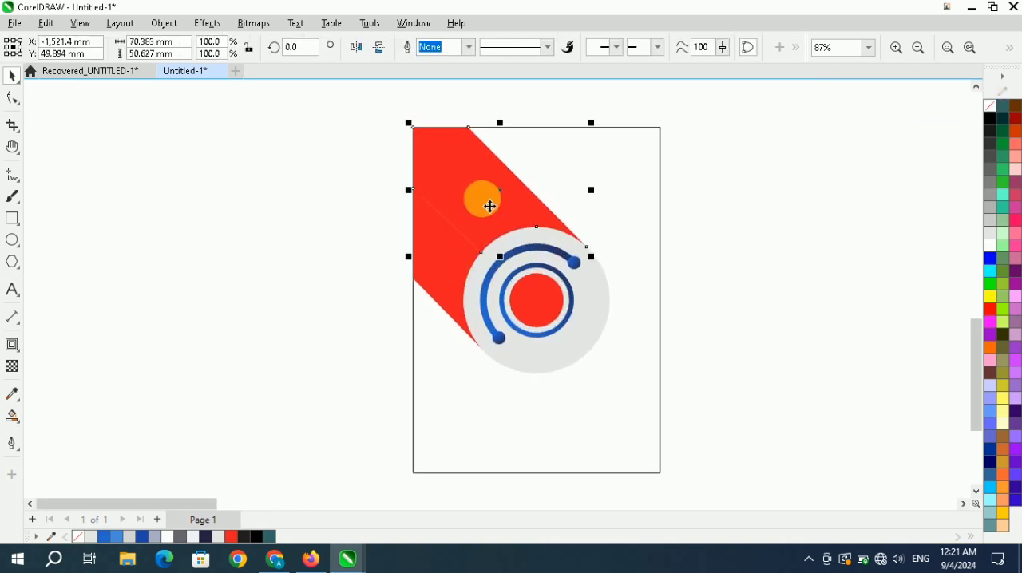
left_click(16, 416)
left_click(112, 419)
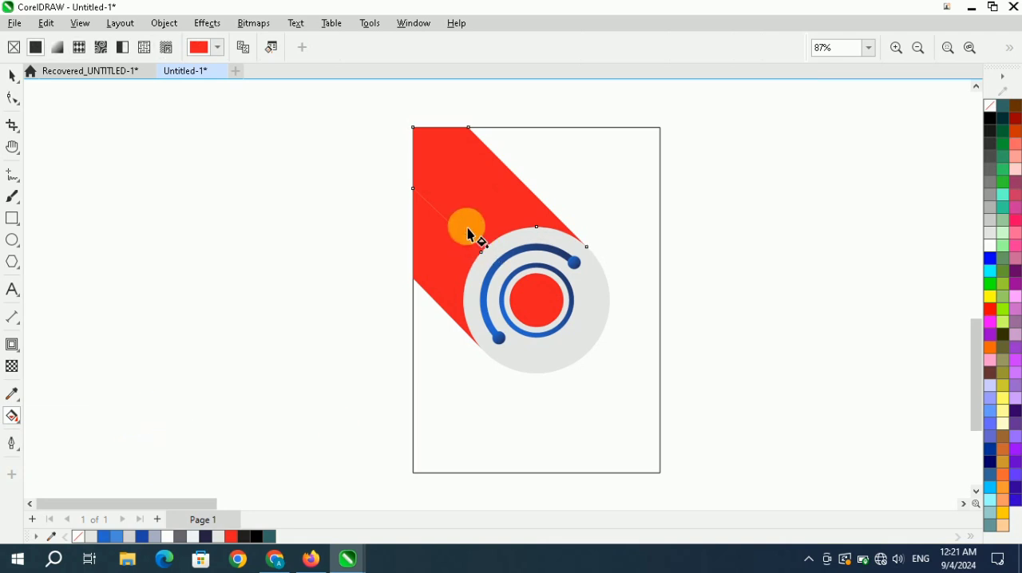
left_click_drag(547, 209, 417, 194)
Colour the upper band's gradient with light blue at the outer diagonal edge and medium blue at the rectangle's left edge.
left_click(546, 206)
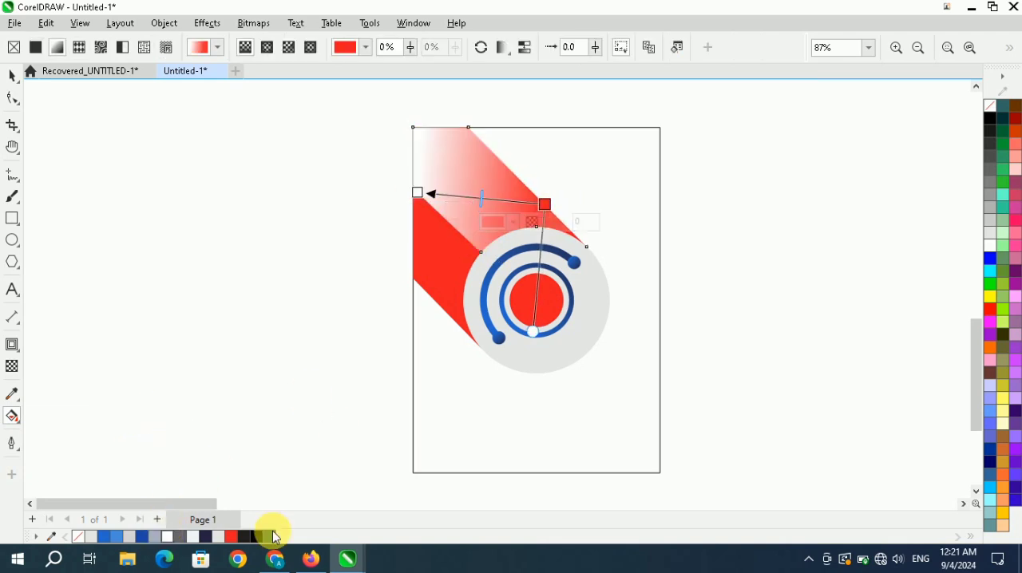
left_click(153, 539)
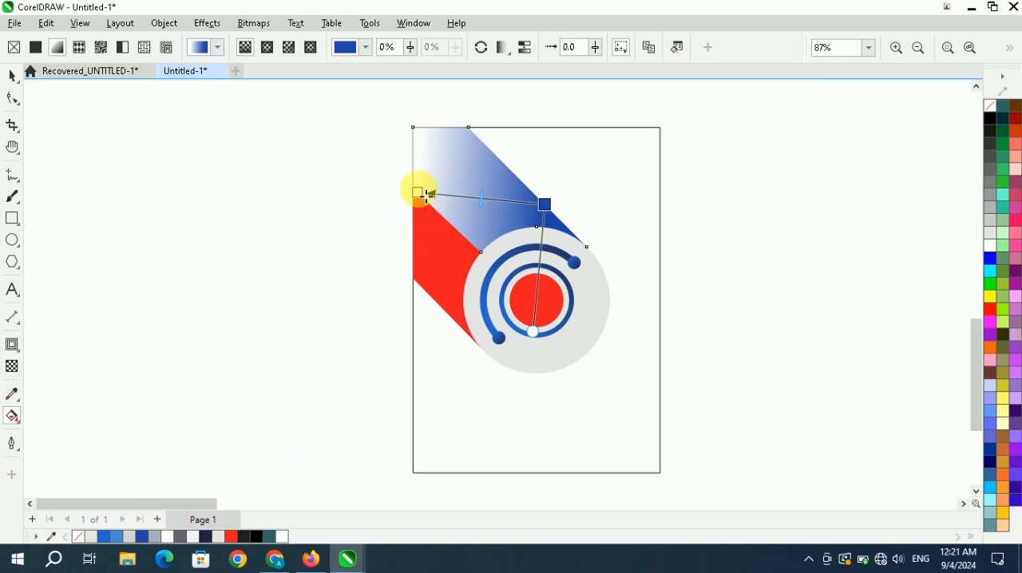
left_click(117, 537)
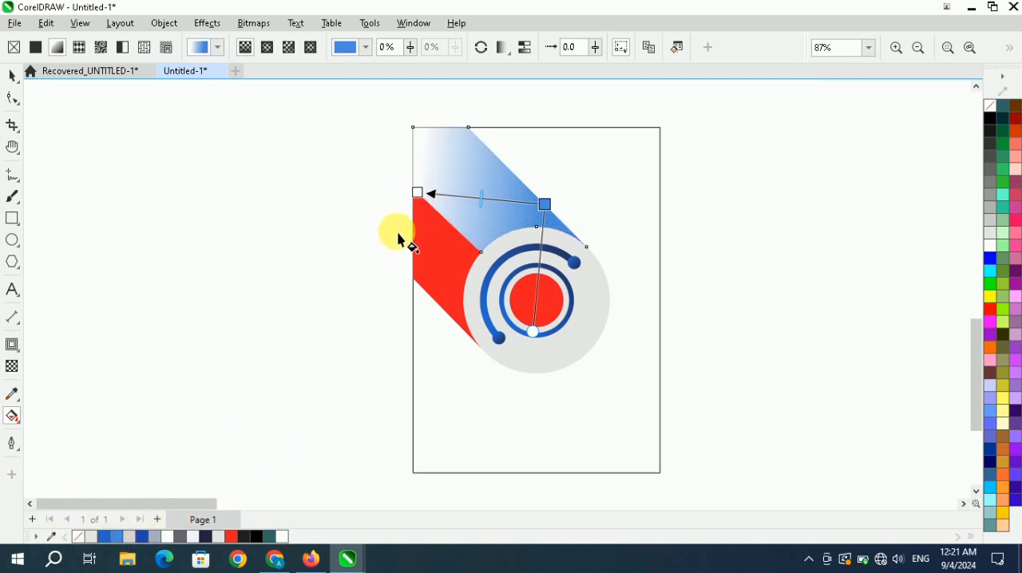
left_click(424, 195)
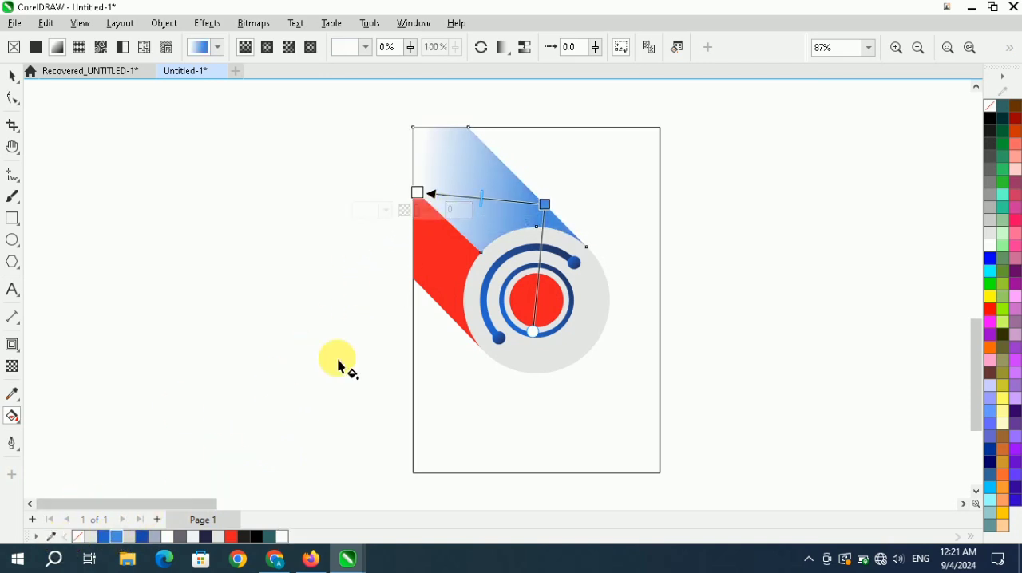
left_click(119, 538)
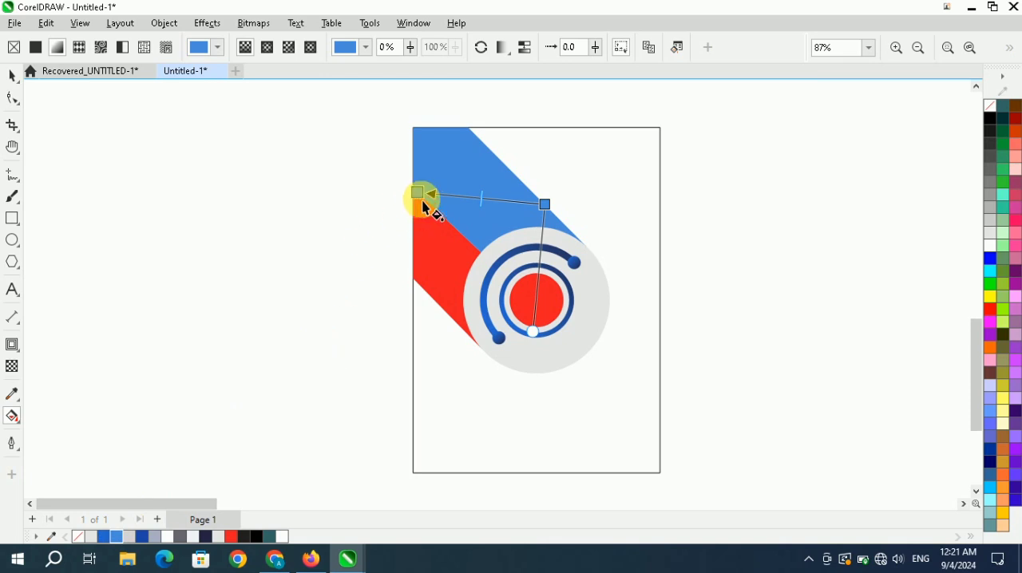
left_click(107, 538)
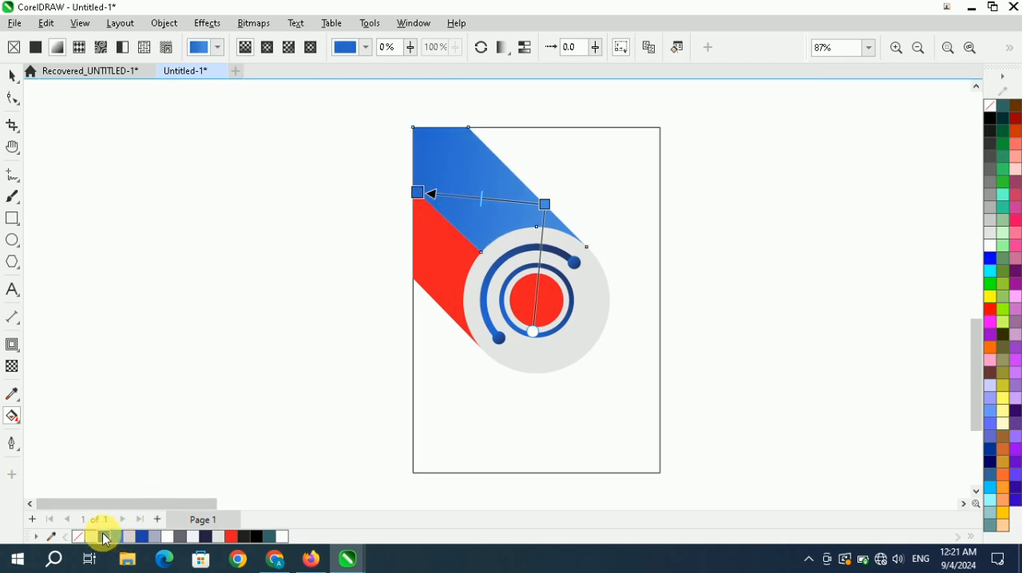
Reorient the gradient across the upper band part, light blue near the dividing edge and medium blue at the outer diagonal edge.
left_click_drag(424, 195, 394, 185)
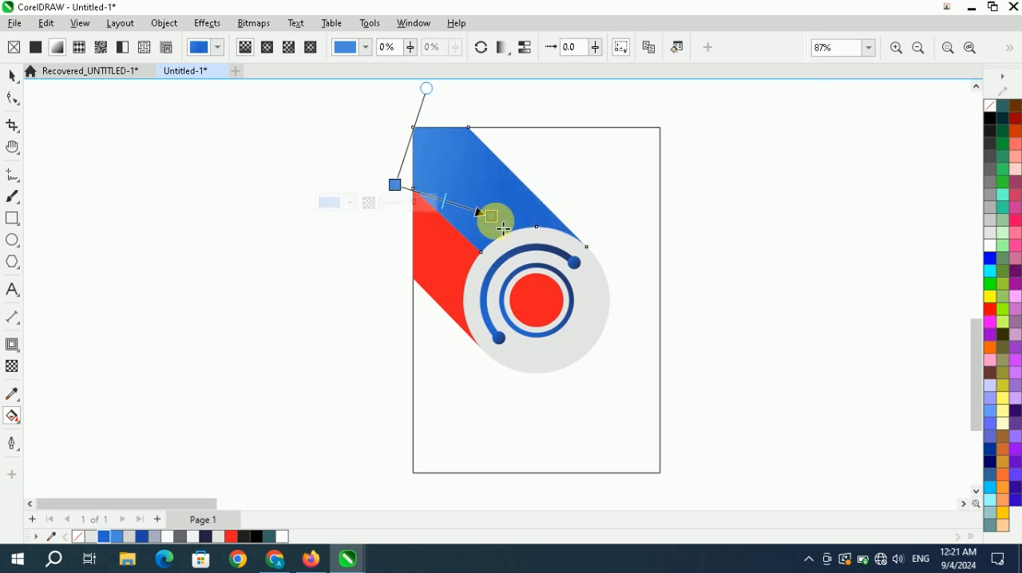
left_click_drag(504, 226, 516, 176)
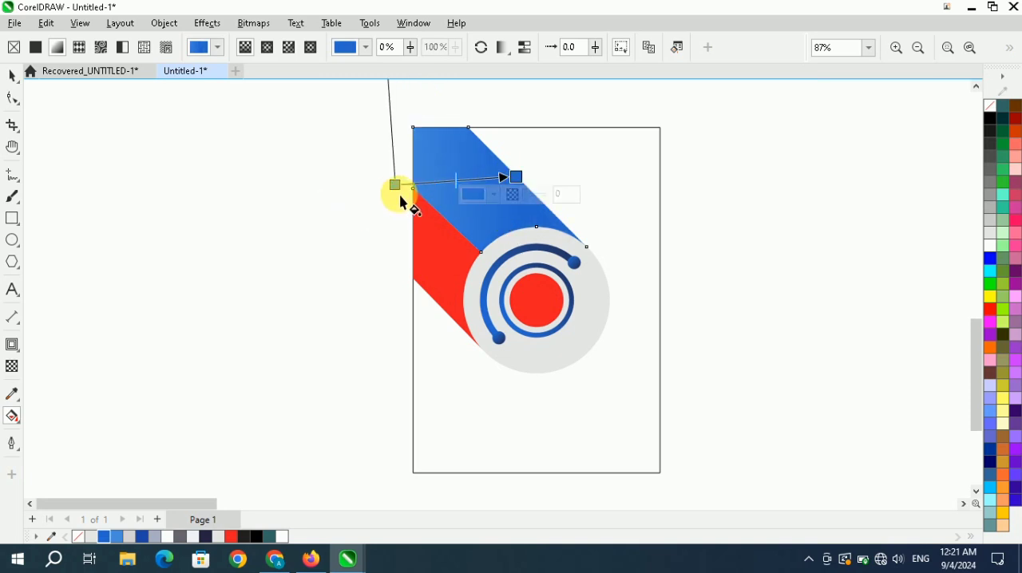
left_click_drag(396, 185, 455, 229)
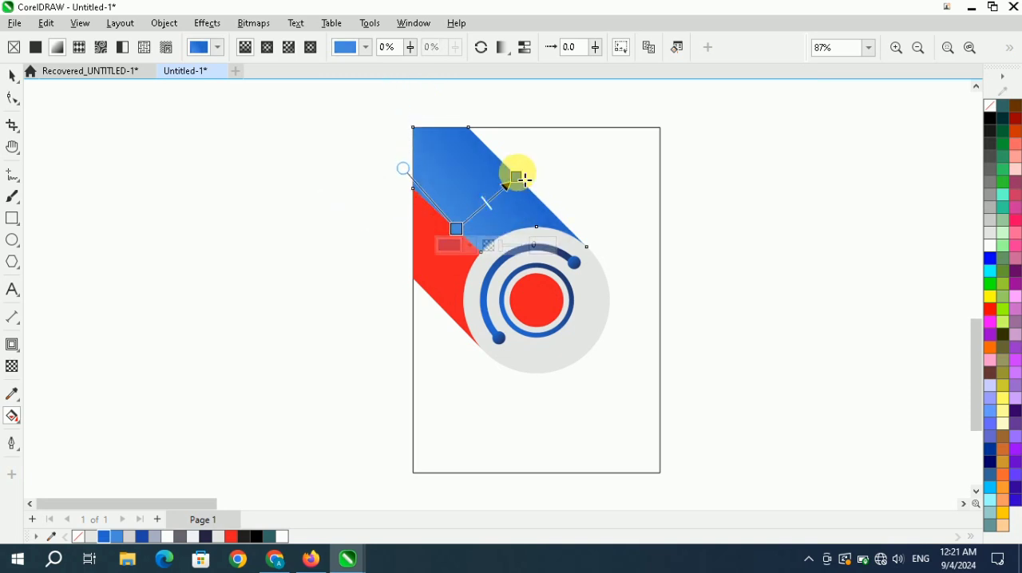
Copy the blue gradient fill from the upper band part to the lower band part.
left_click_drag(517, 176, 437, 250)
left_click(14, 78)
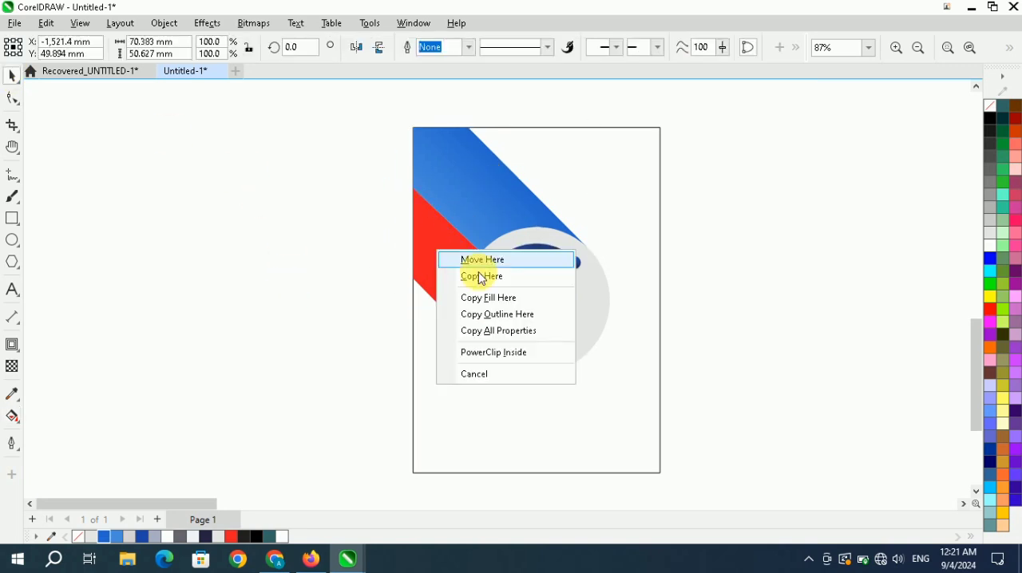
left_click(495, 298)
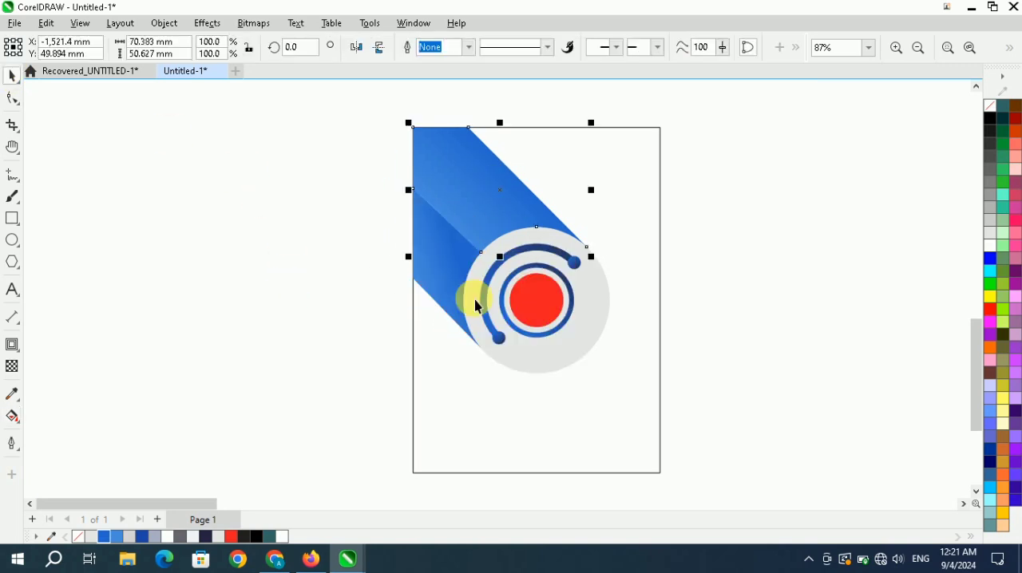
Examine the shading of the two blue band parts along their dividing edge and around the grey disc.
left_click(273, 271)
scroll(440, 263, "down", 2)
scroll(426, 262, "up", 2)
scroll(414, 261, "down", 1)
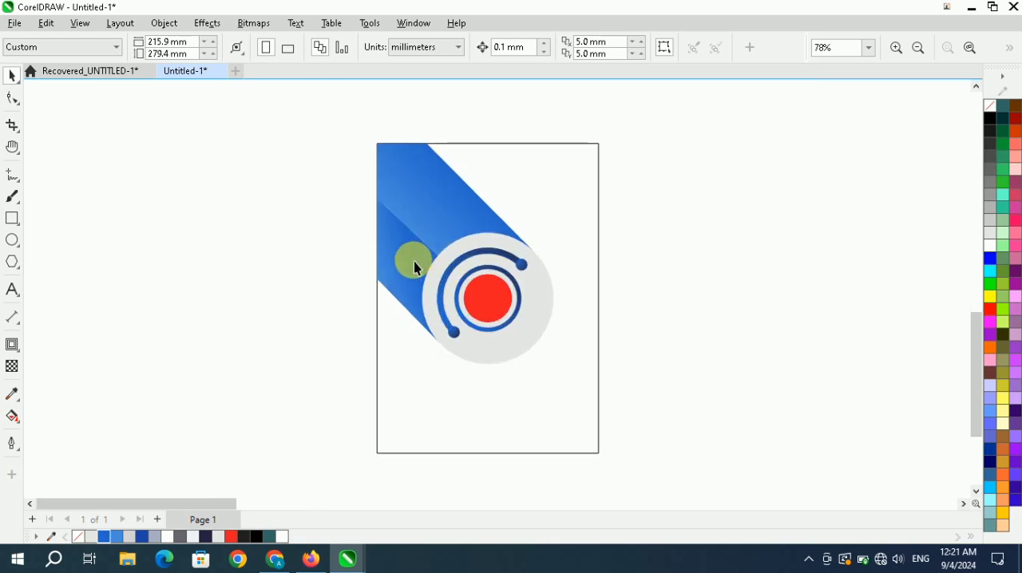
left_click(409, 261)
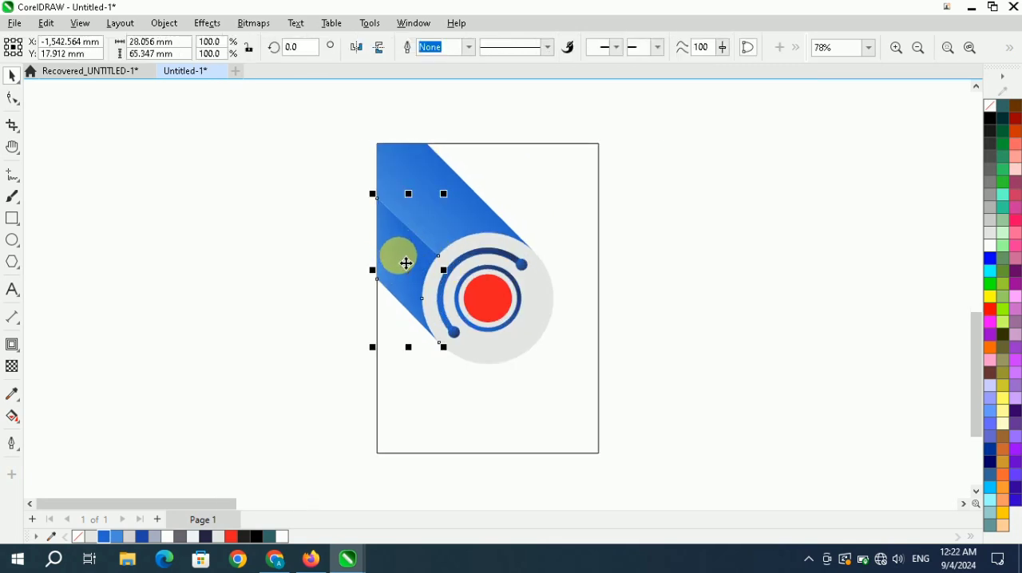
left_click(711, 272)
scroll(382, 355, "down", 1)
scroll(384, 356, "up", 1)
scroll(448, 315, "down", 1)
scroll(452, 276, "up", 1)
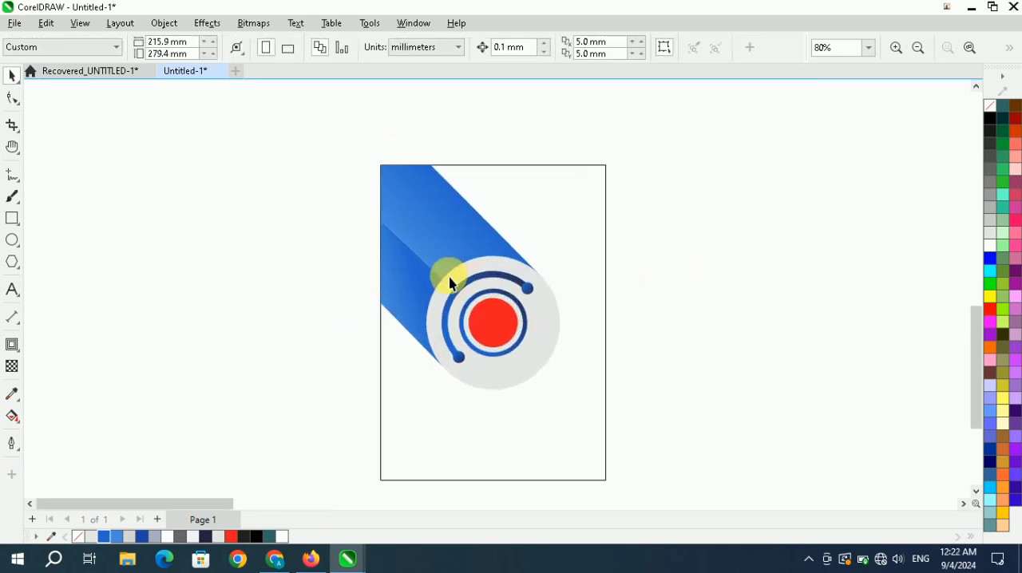
scroll(495, 243, "down", 1)
Fill the 100 × 140 mm background rectangle with light grey.
left_click(539, 213)
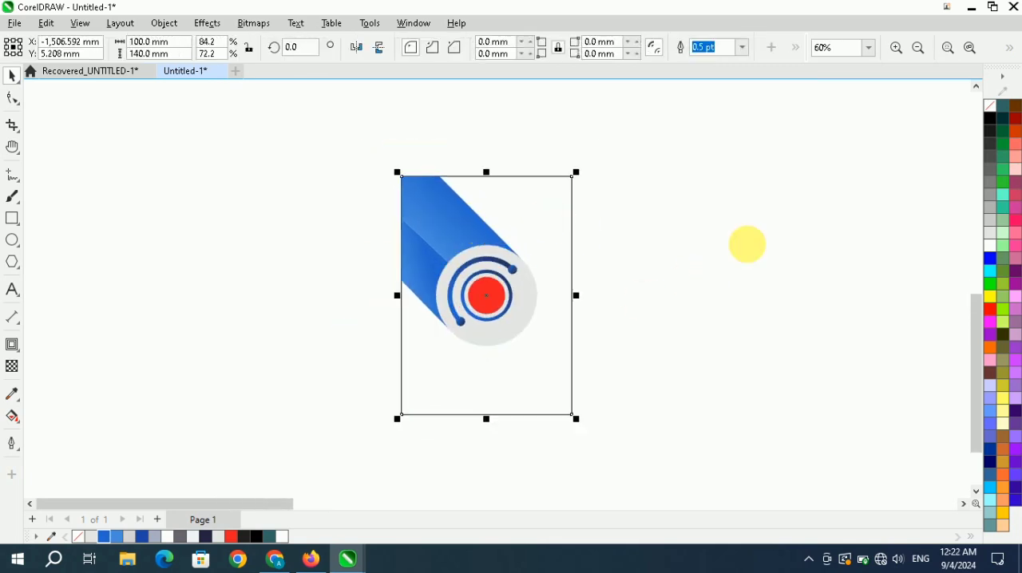
left_click(990, 219)
left_click(815, 262)
scroll(431, 294, "up", 1)
scroll(471, 271, "down", 1)
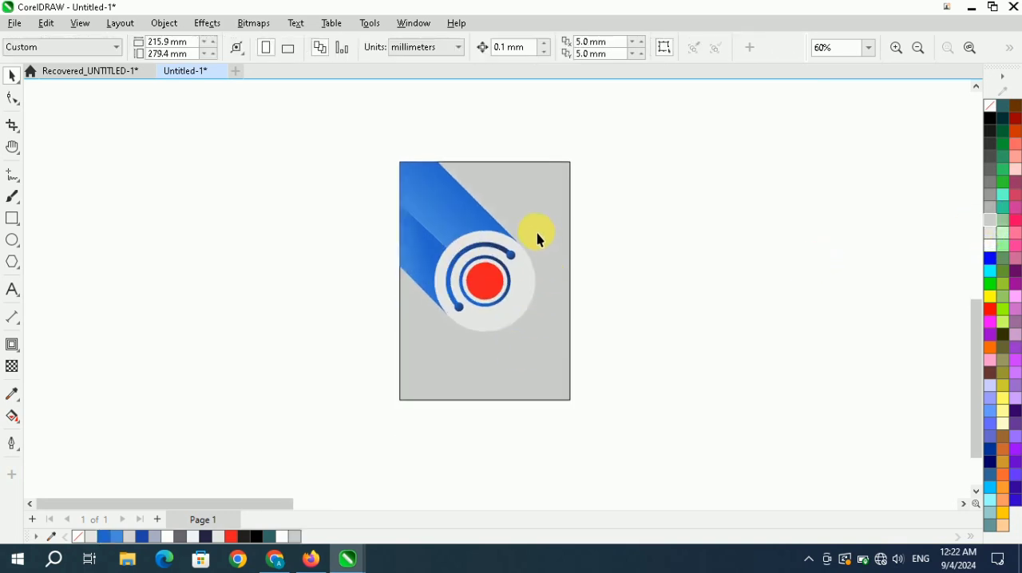
Fill the background rectangle with white.
left_click(539, 236)
left_click(991, 246)
left_click(646, 242)
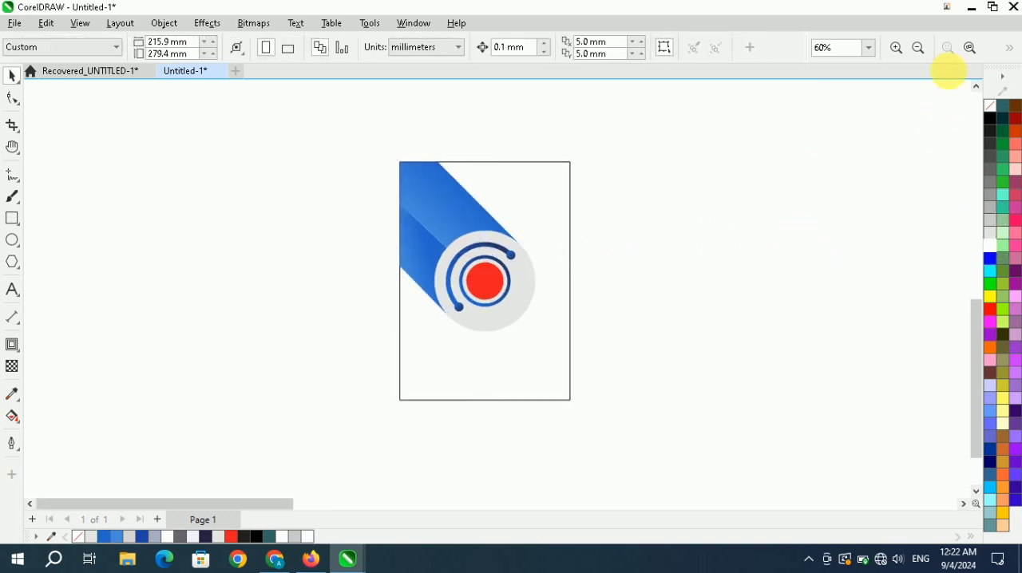
Import the skyscraper JPG from Local Disk (D:) and place it beside the background rectangle.
left_click(969, 48)
scroll(490, 300, "down", 1)
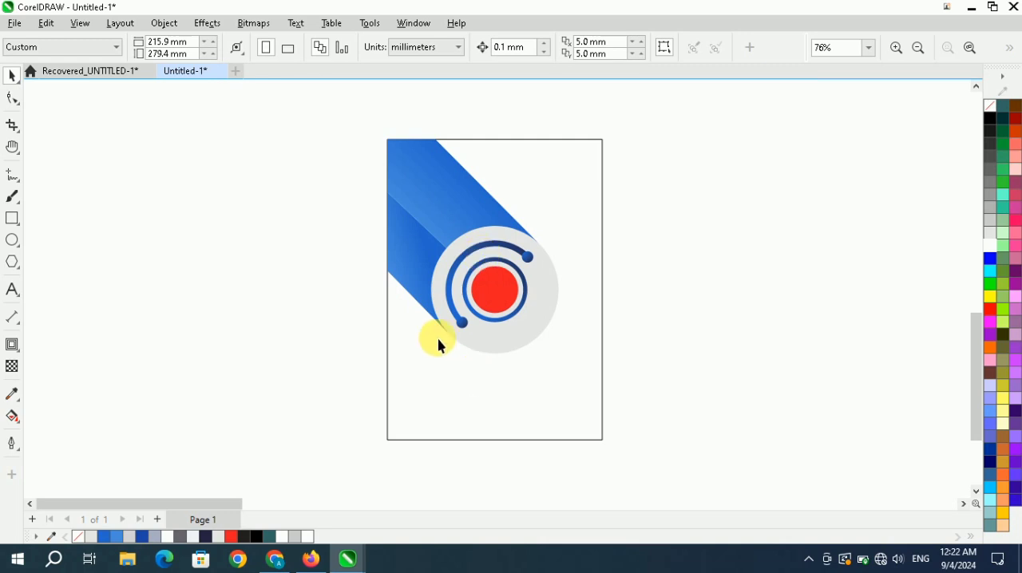
right_click(148, 163)
left_click(217, 244)
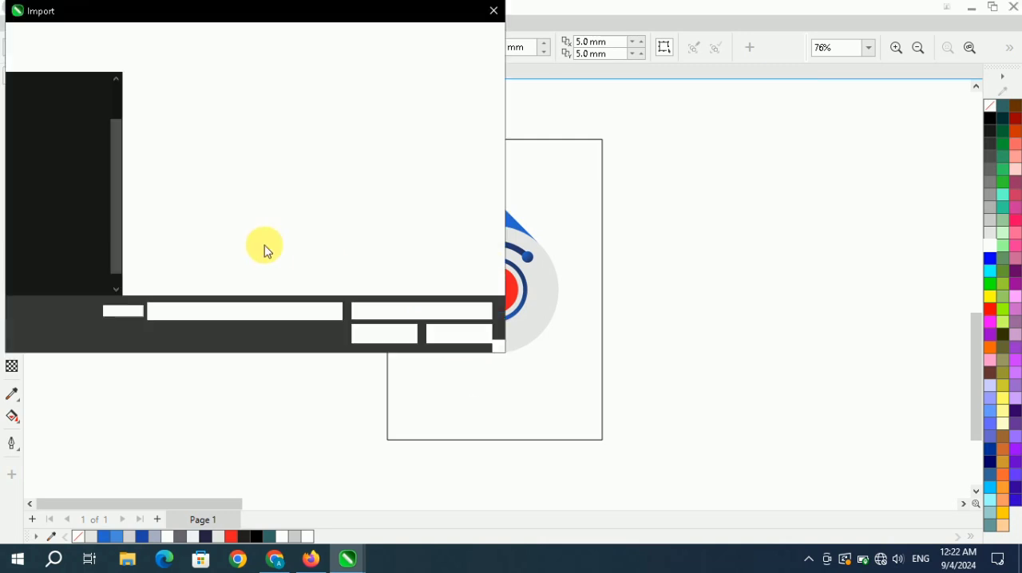
left_click(76, 248)
scroll(268, 231, "down", 3)
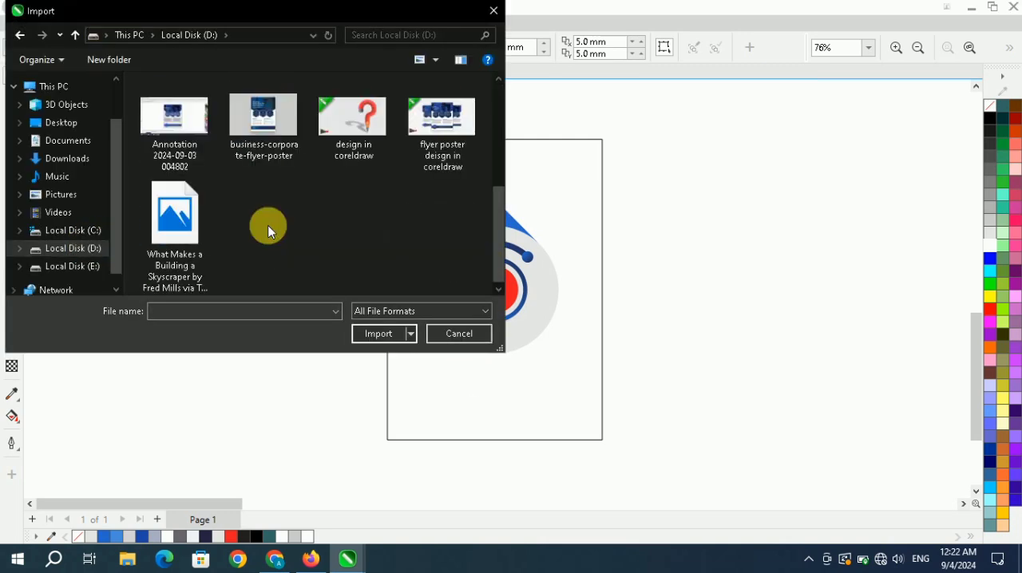
left_click(173, 228)
left_click(373, 334)
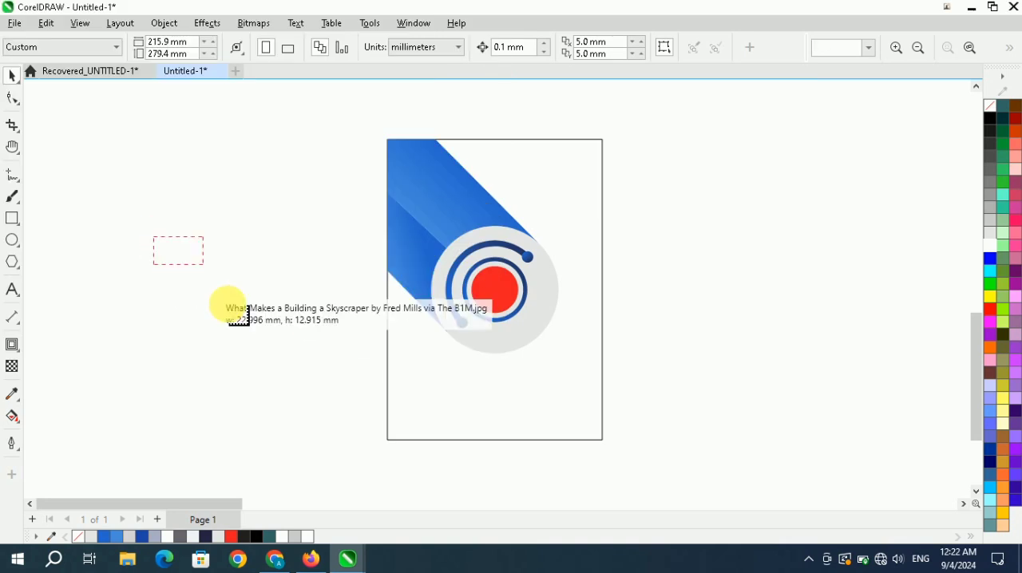
left_click_drag(237, 315, 237, 317)
PowerClip the city skyline image inside the red circle at the emblem's centre.
left_click_drag(183, 276, 487, 293)
left_click(523, 334)
left_click(695, 256)
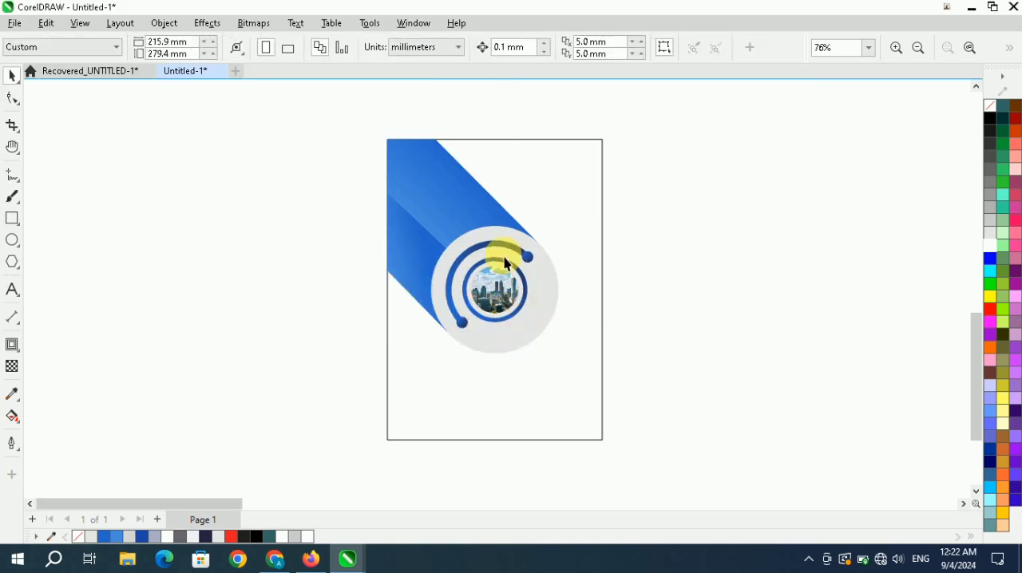
Draw a rectangle about 87 × 19 mm beside the design and fully round its corners to a radius of about 9.6 mm.
left_click(970, 47)
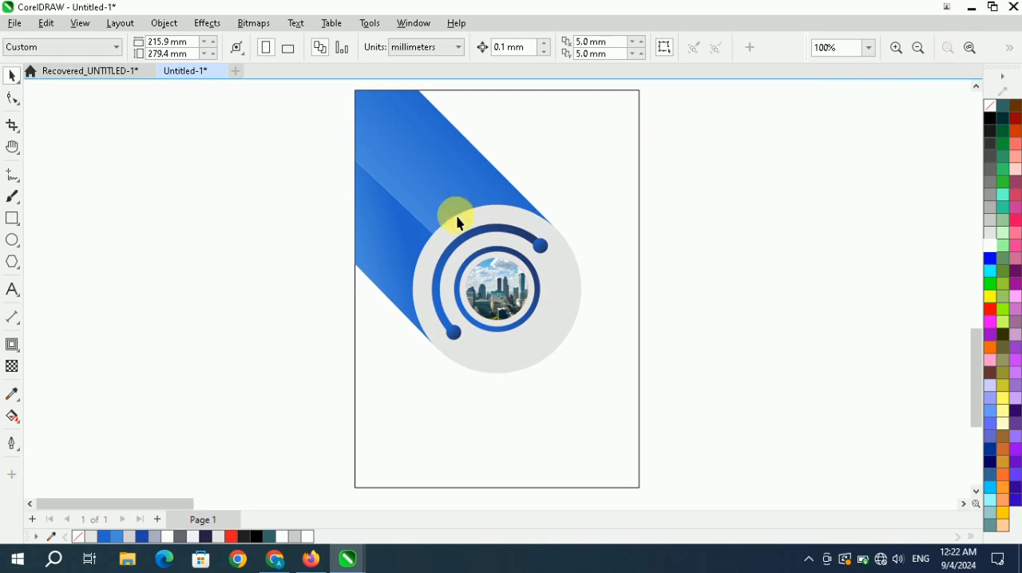
left_click_drag(68, 206, 317, 261)
left_click(12, 97)
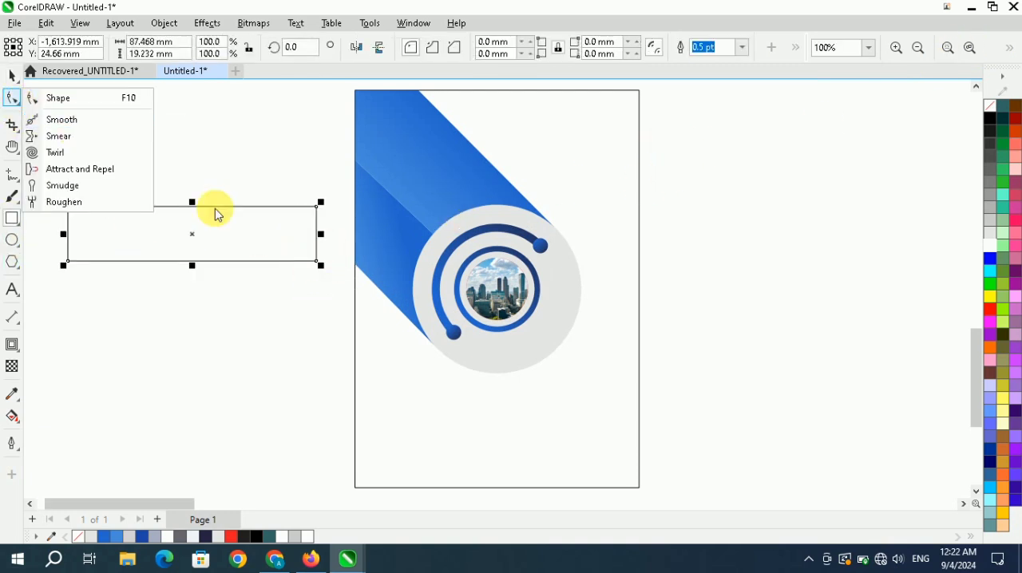
left_click(39, 96)
left_click_drag(318, 208, 231, 223)
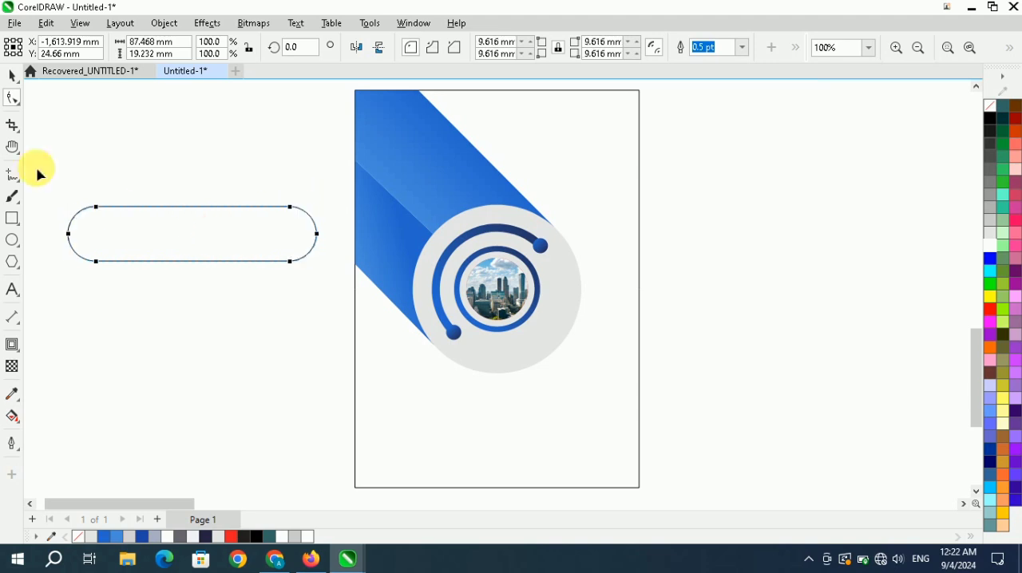
Scale the rounded bar down to about 70.7 × 15.5 mm and rotate it to 315° to match the blue band's slope.
left_click(13, 77)
left_click_drag(329, 279, 274, 257)
left_click(222, 248)
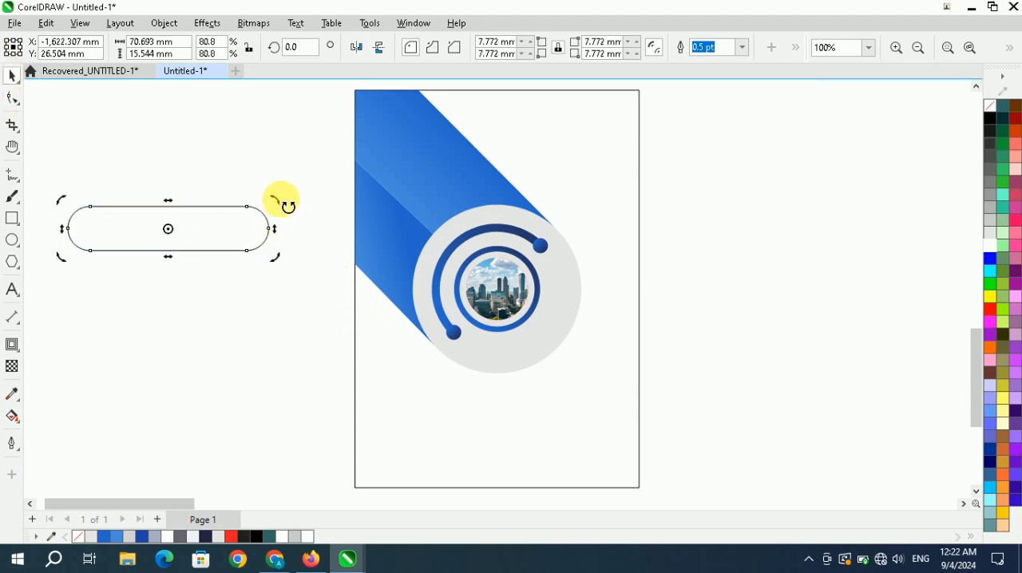
left_click_drag(281, 205, 264, 284)
left_click(300, 198)
Move the slanted bar over the background rectangle's upper edge, parallel to the blue band with a narrow gap between them.
scroll(291, 325, "down", 1)
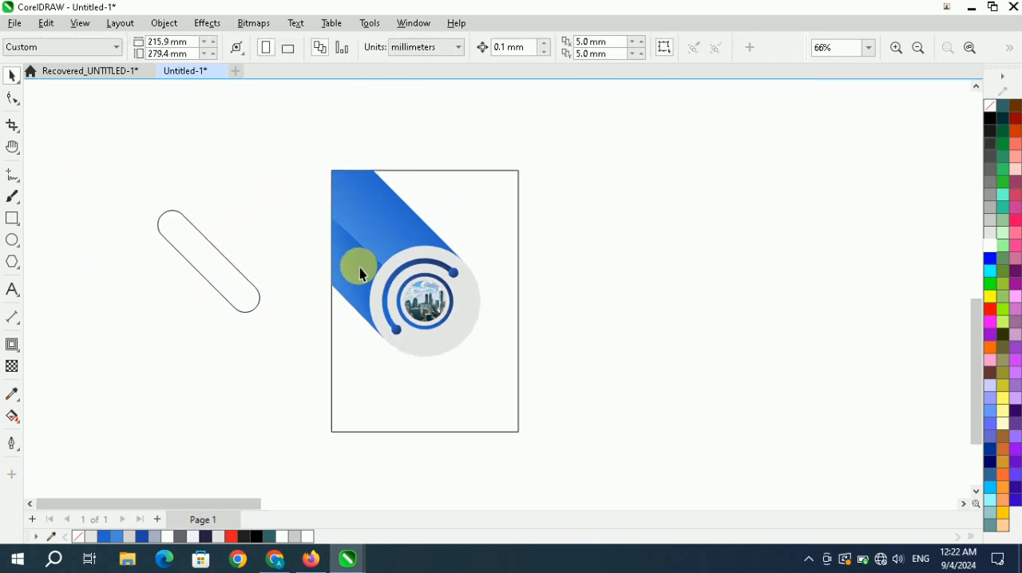
left_click_drag(223, 289, 415, 197)
scroll(423, 191, "up", 1)
scroll(415, 198, "down", 1)
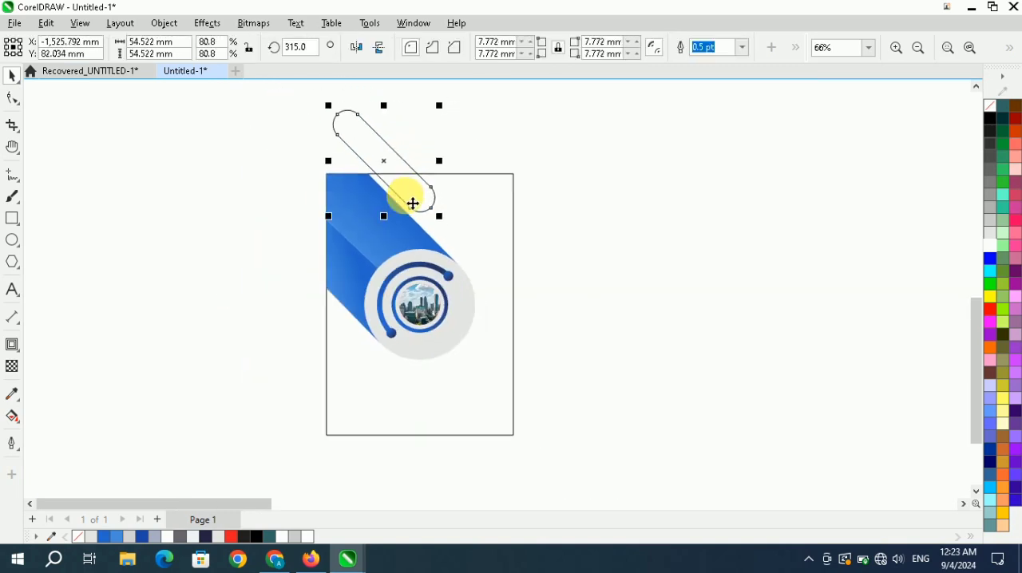
scroll(412, 203, "up", 1)
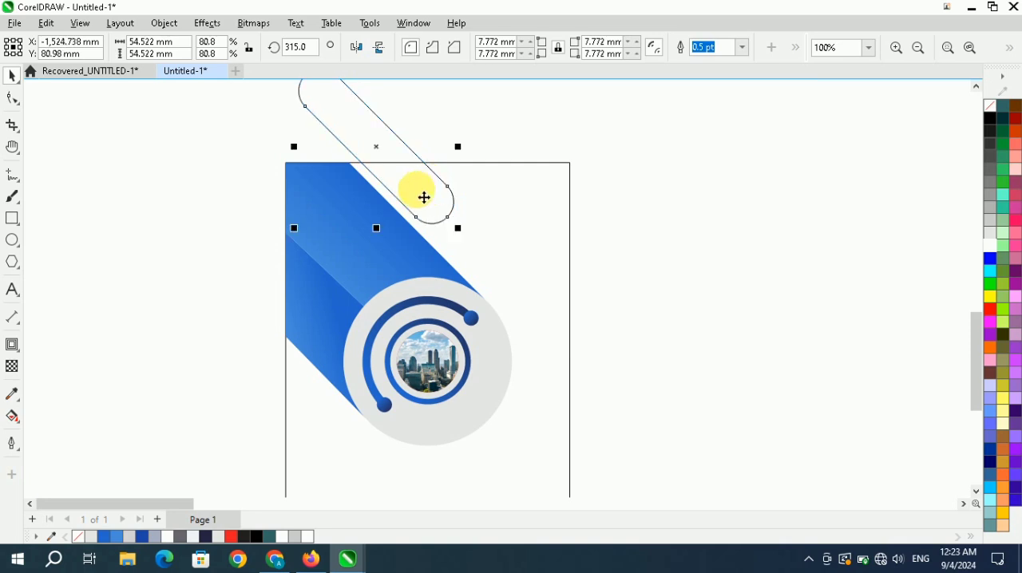
Use Smart Fill to create a red shape from the part of the slanted bar inside the background rectangle.
left_click(150, 296)
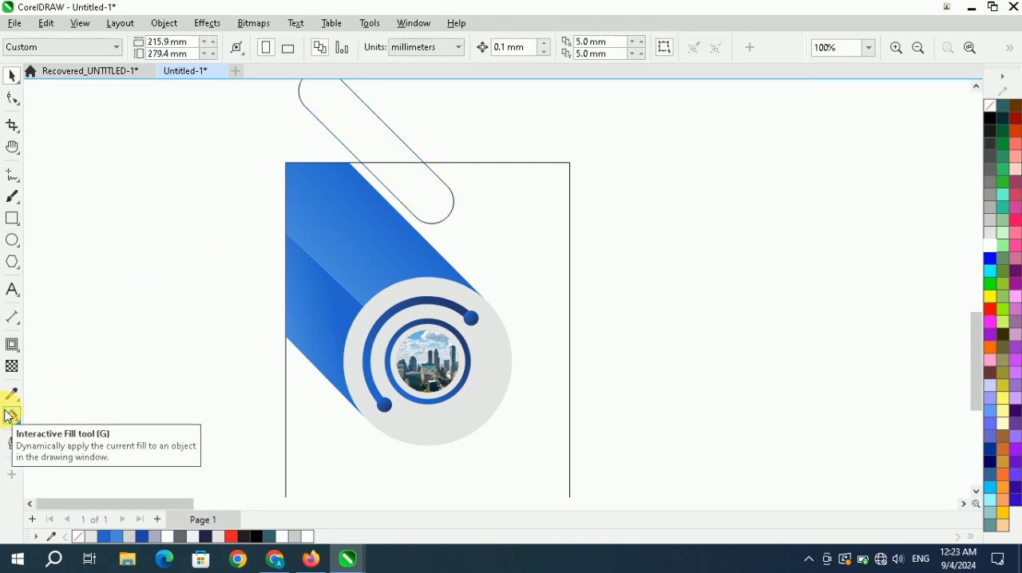
left_click(12, 416)
left_click(53, 429)
left_click(443, 190)
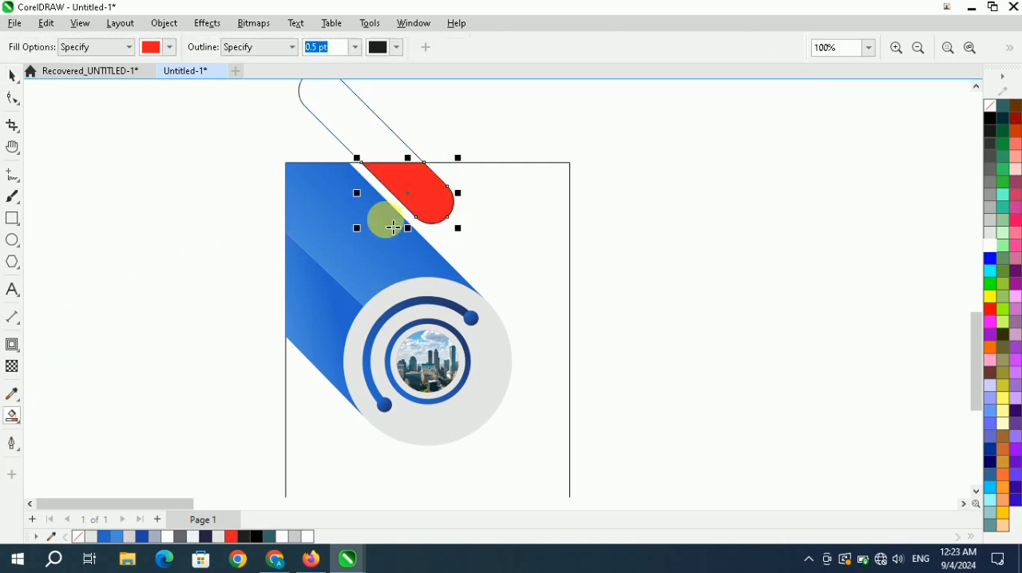
Delete the original slanted bar outline, keeping the red shape inside the background rectangle.
left_click(12, 78)
left_click(142, 178)
scroll(313, 230, "down", 3)
left_click_drag(322, 191, 214, 190)
key("Delete")
scroll(338, 222, "up", 3)
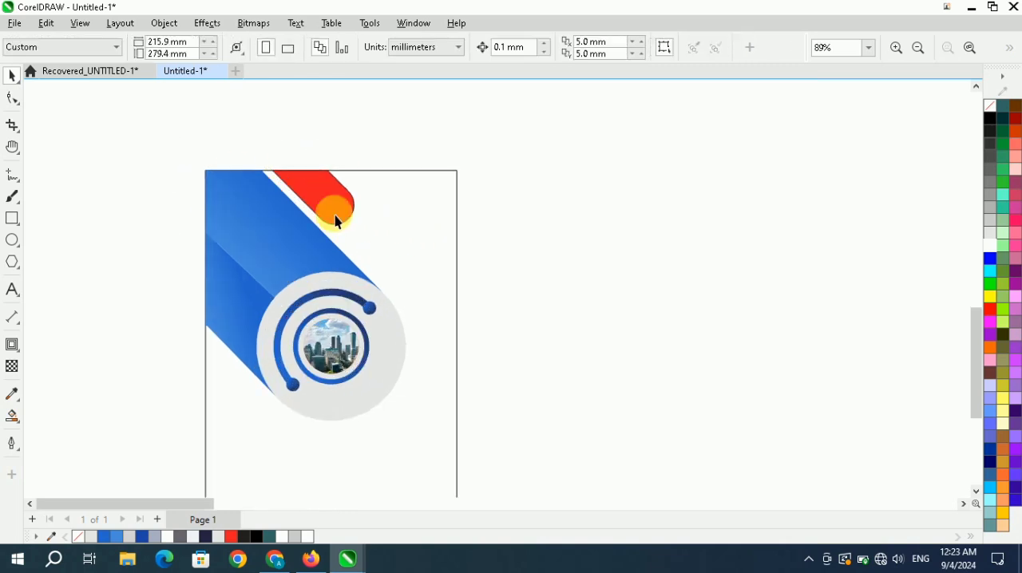
Copy the dark-blue gradient fill from the emblem's open arc to the red shape.
left_click(351, 202)
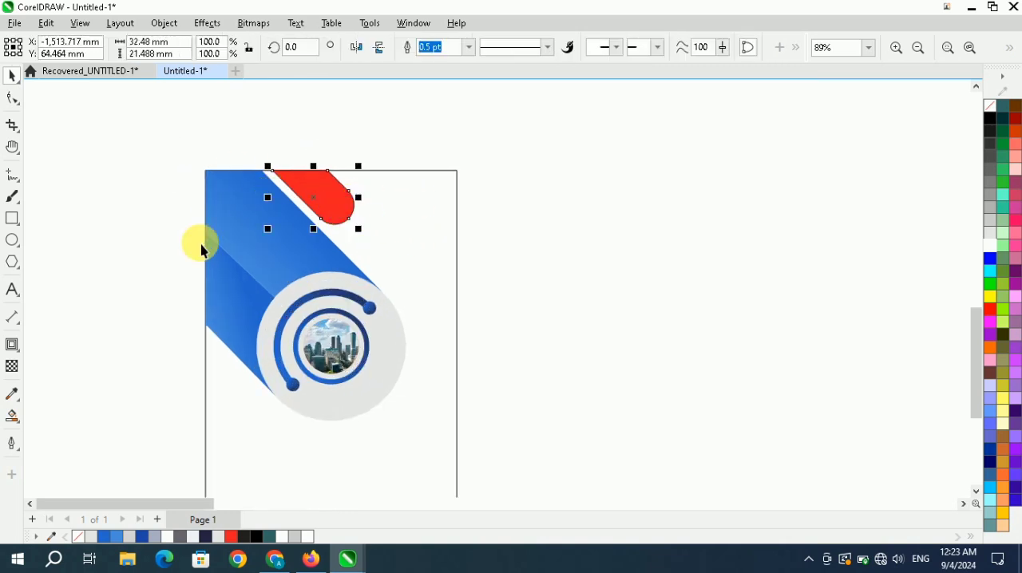
left_click(175, 252)
left_click_drag(307, 308, 329, 195)
left_click(385, 250)
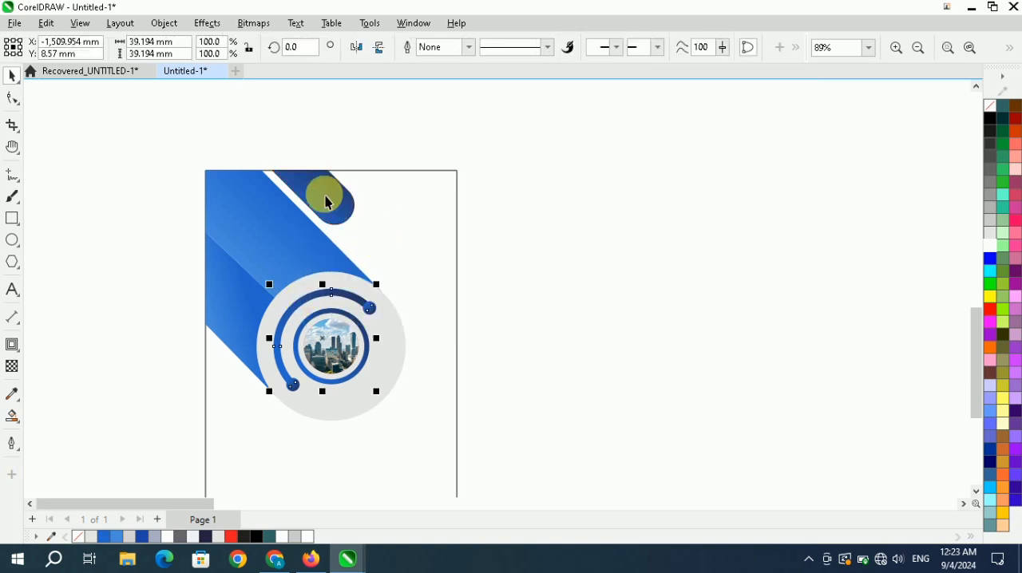
Reposition the small bar's gradient to run along its slope, blue near the upper edge and dark navy at the rounded end.
scroll(333, 210, "up", 2)
key("g")
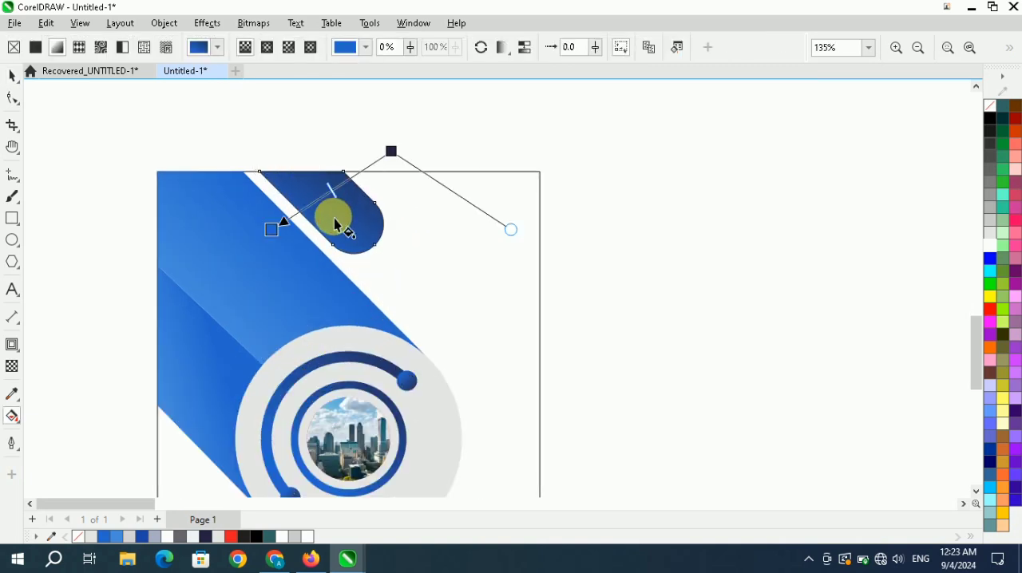
left_click_drag(391, 153, 372, 249)
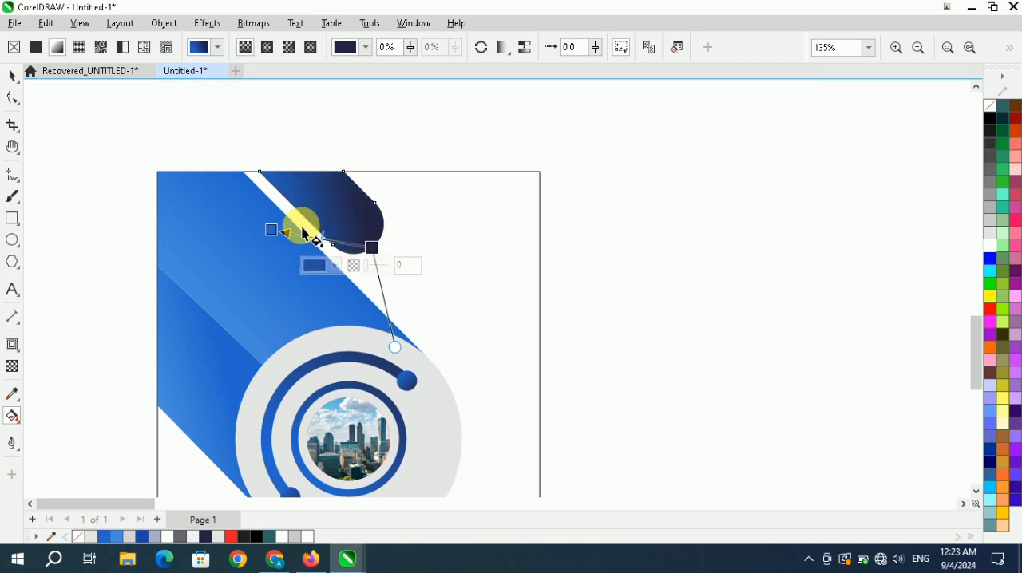
left_click_drag(277, 234, 314, 181)
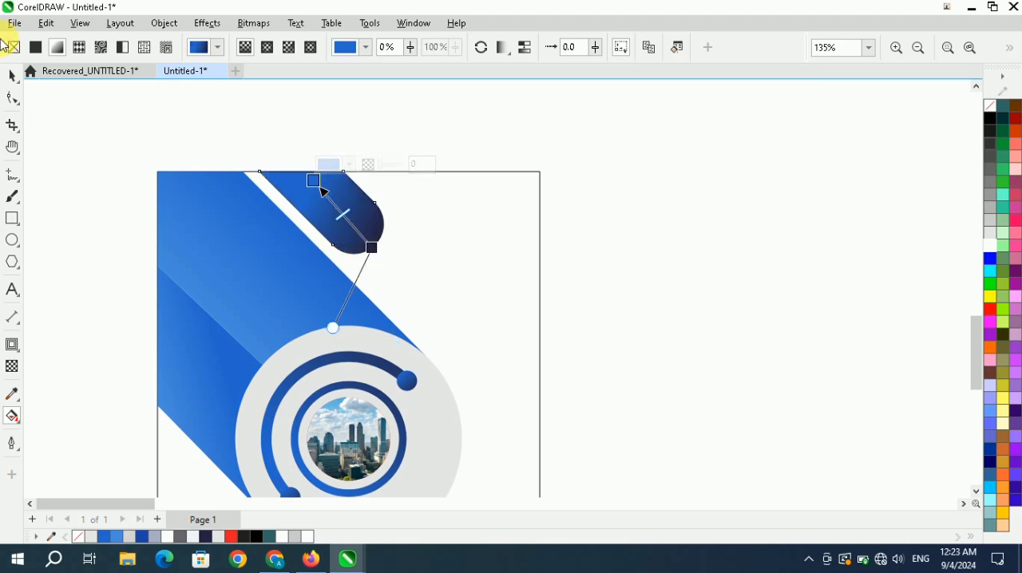
left_click(13, 76)
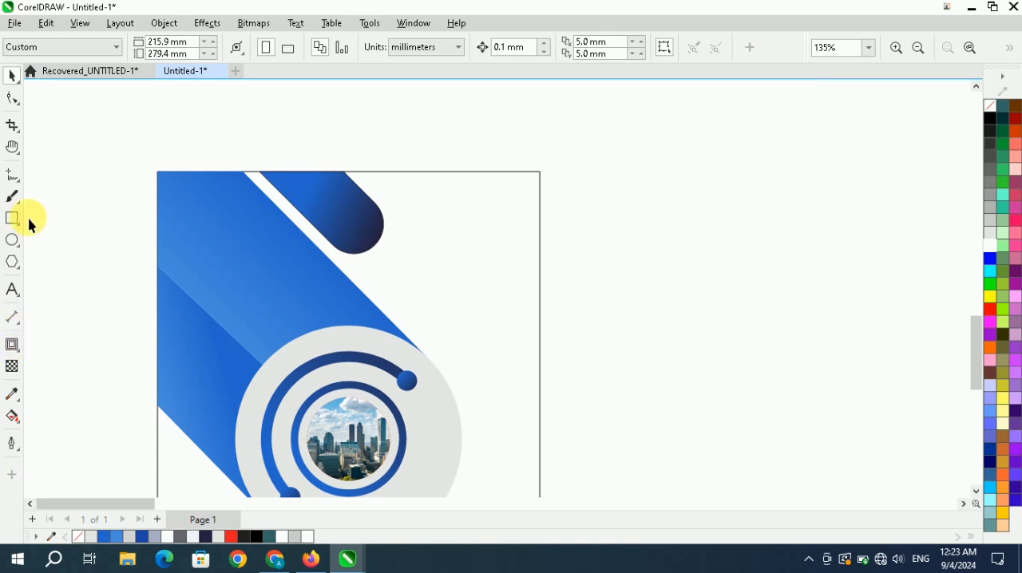
Draw a circle about 19.6 mm in diameter over the small bar's rounded end and fill it with red.
left_click(13, 240)
left_click_drag(384, 256, 421, 280)
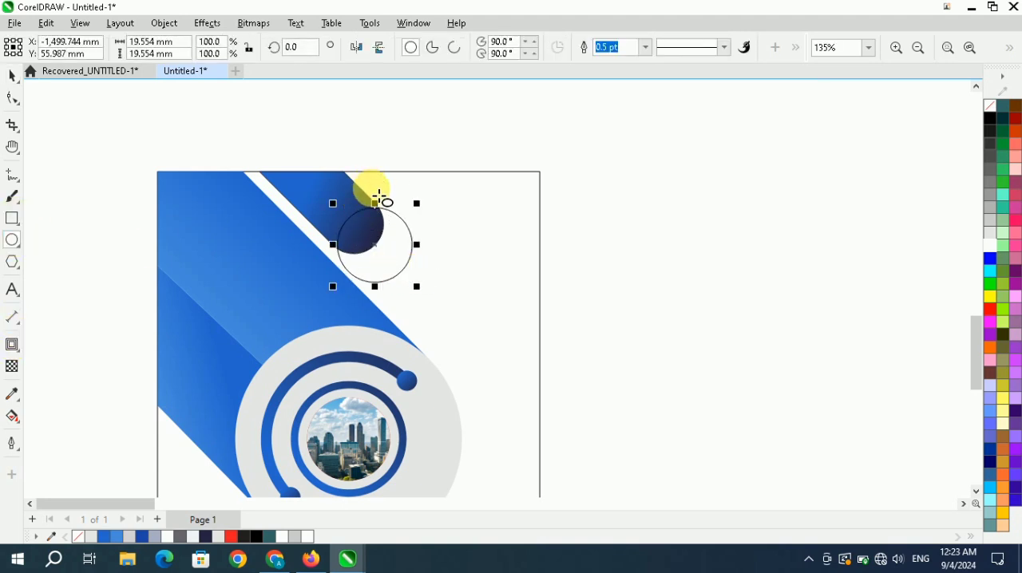
scroll(387, 232, "down", 1)
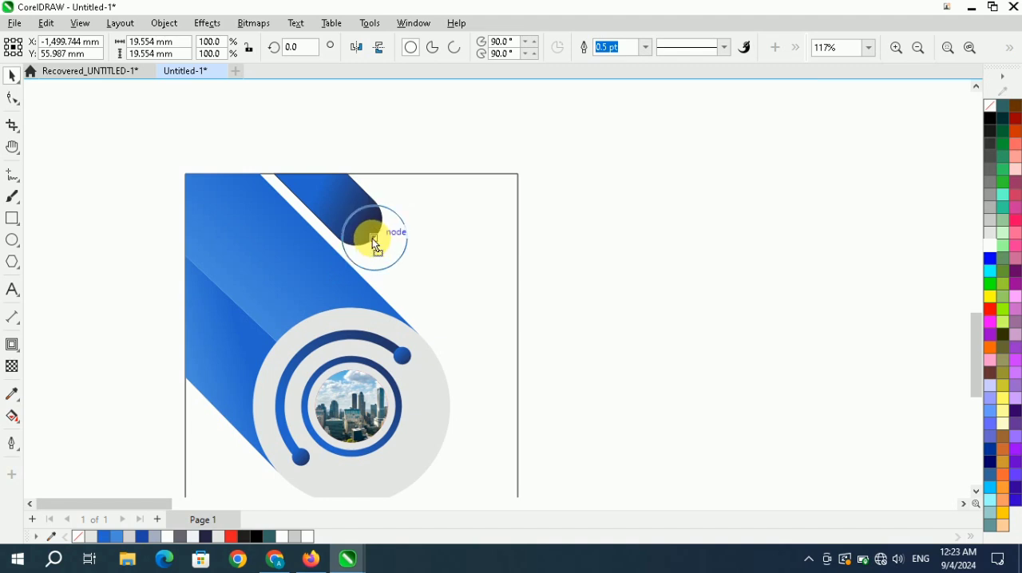
left_click_drag(371, 237, 365, 233)
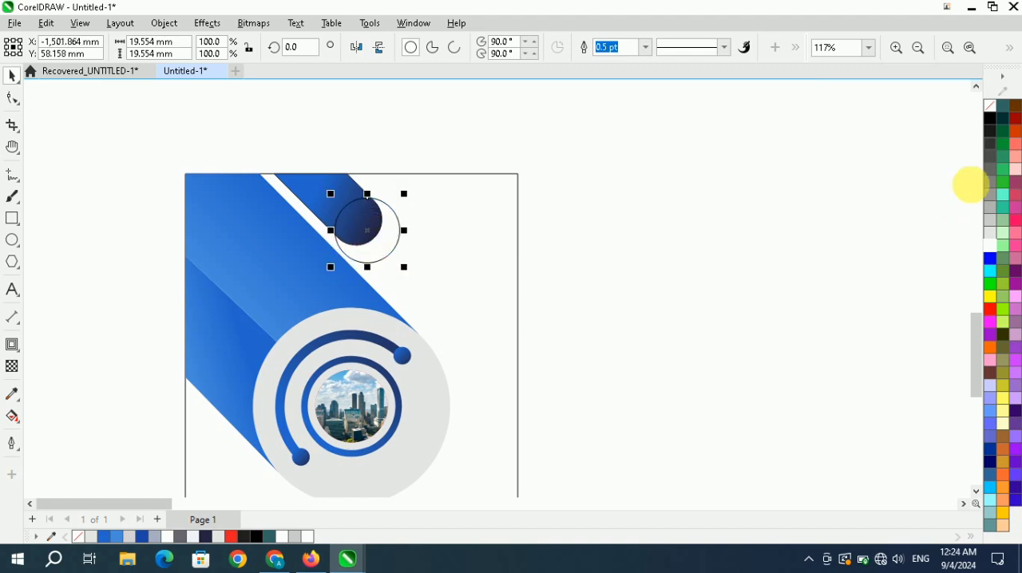
left_click(230, 537)
scroll(351, 240, "down", 1)
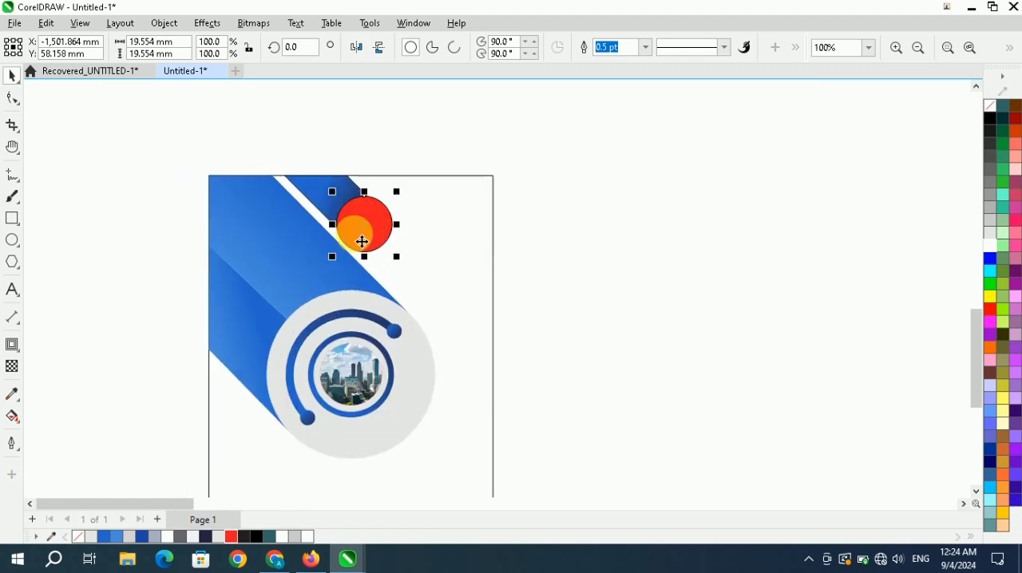
left_click(126, 194)
Scale the red circle about its centre down to about 15.1 mm in diameter.
scroll(356, 215, "up", 3)
left_click(365, 237)
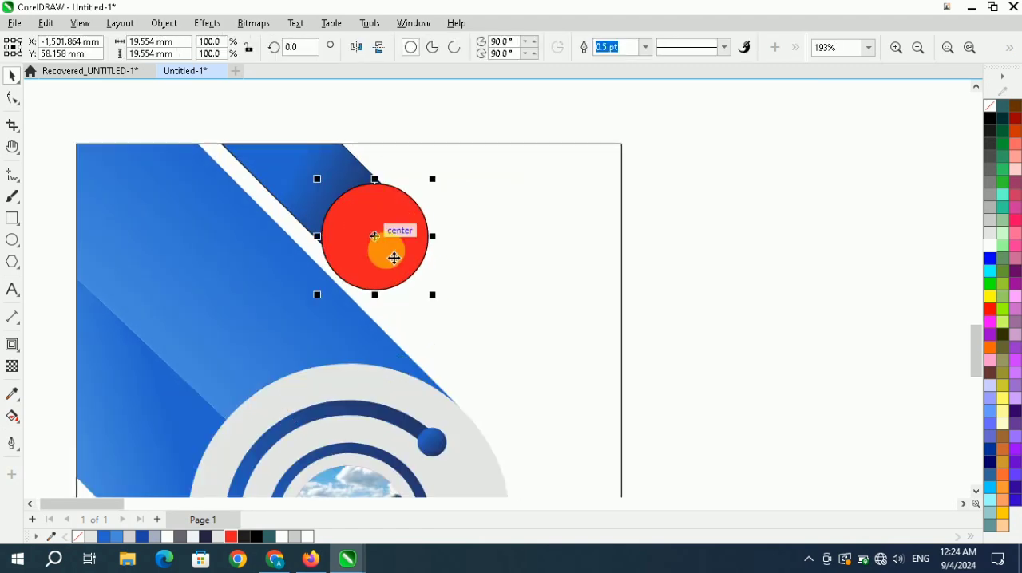
left_click_drag(433, 295, 417, 294)
left_click(393, 250)
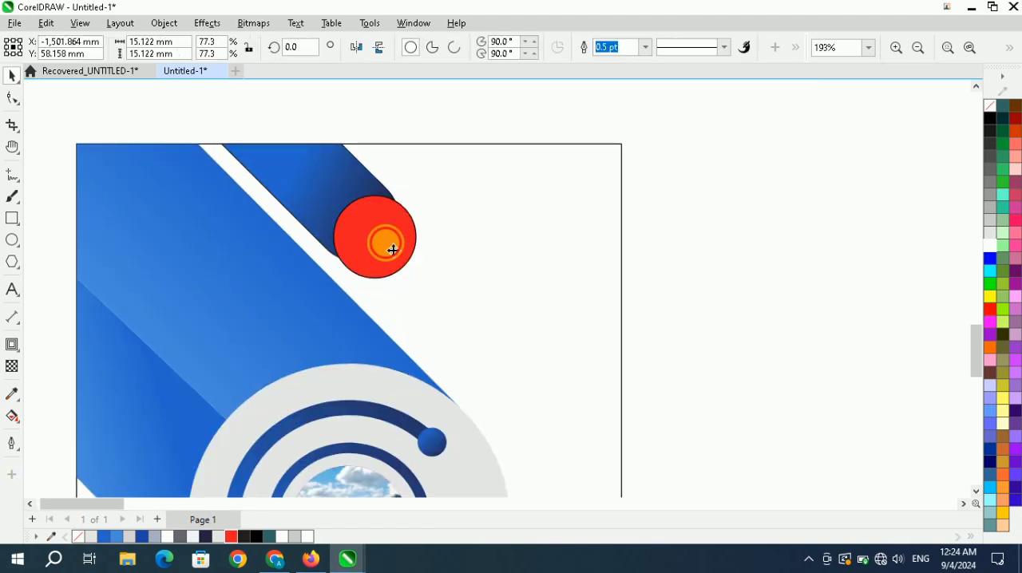
Move and nudge the red circle until it lines up with the small bar's rounded end.
left_click_drag(375, 228, 375, 226)
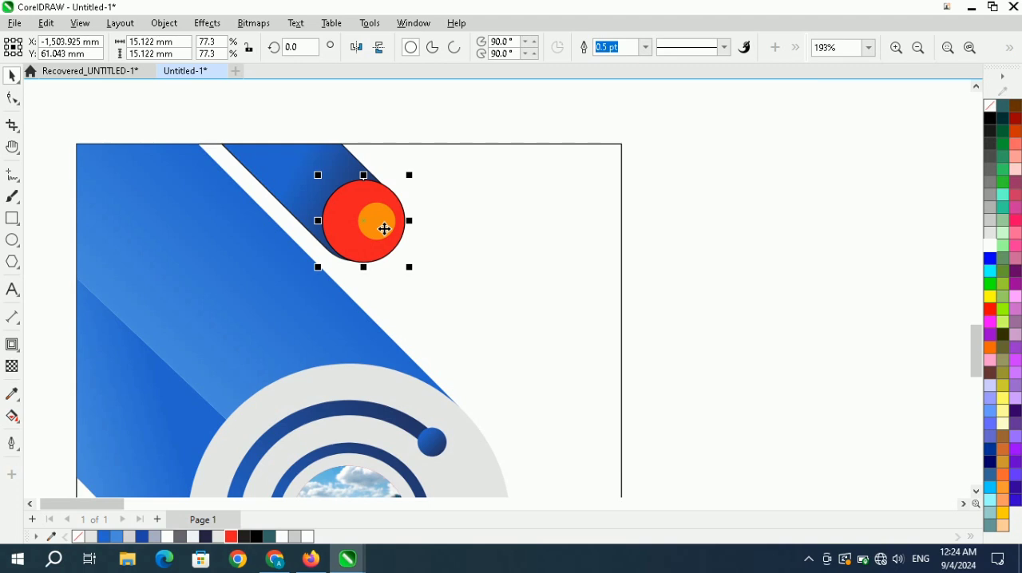
key("Left")
key("Left")
key("Left")
key("Left")
key("Left")
key("Left")
key("Left")
key("Right")
key("Right")
key("Right")
key("Right")
key("Right")
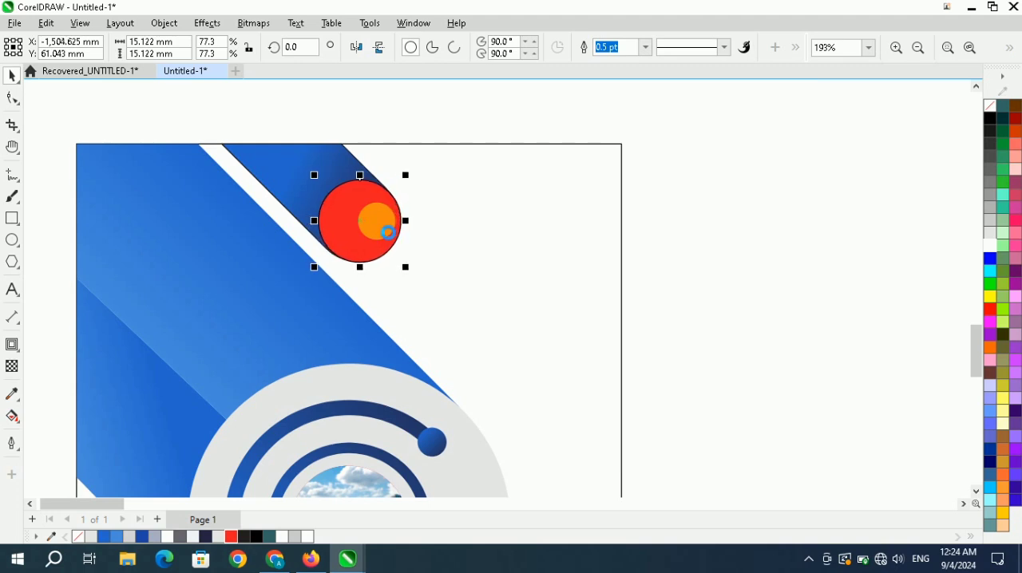
key("Left")
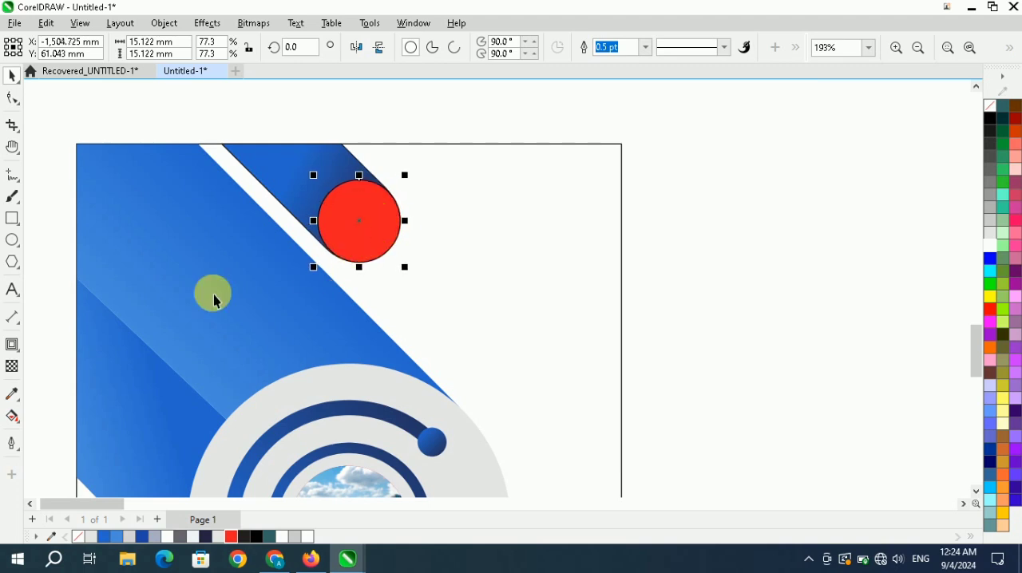
Copy the small bar's blue gradient fill to the circle and remove the circle's outline.
left_click_drag(322, 188, 348, 206)
left_click(410, 252)
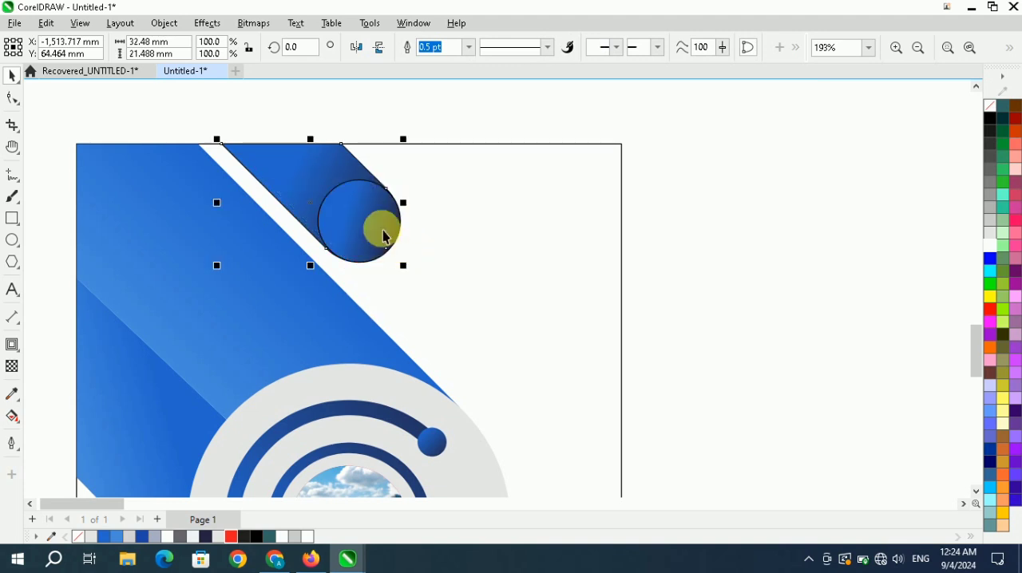
scroll(383, 229, "down", 2)
left_click(403, 235)
left_click(381, 229)
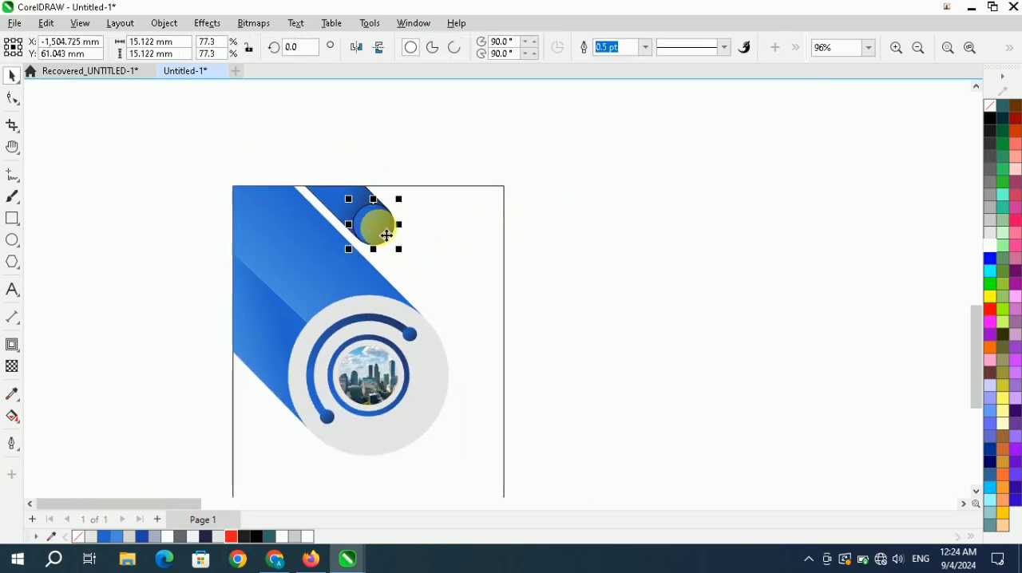
right_click(990, 105)
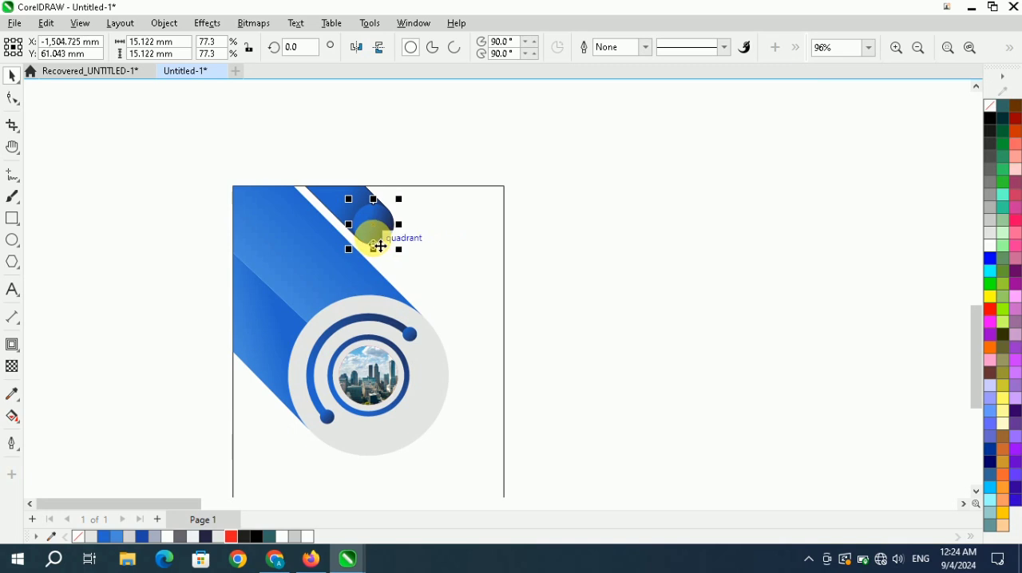
Adjust the circle's gradient to run diagonally from blue at its upper left to dark navy at its lower right.
left_click(12, 416)
scroll(376, 224, "up", 2)
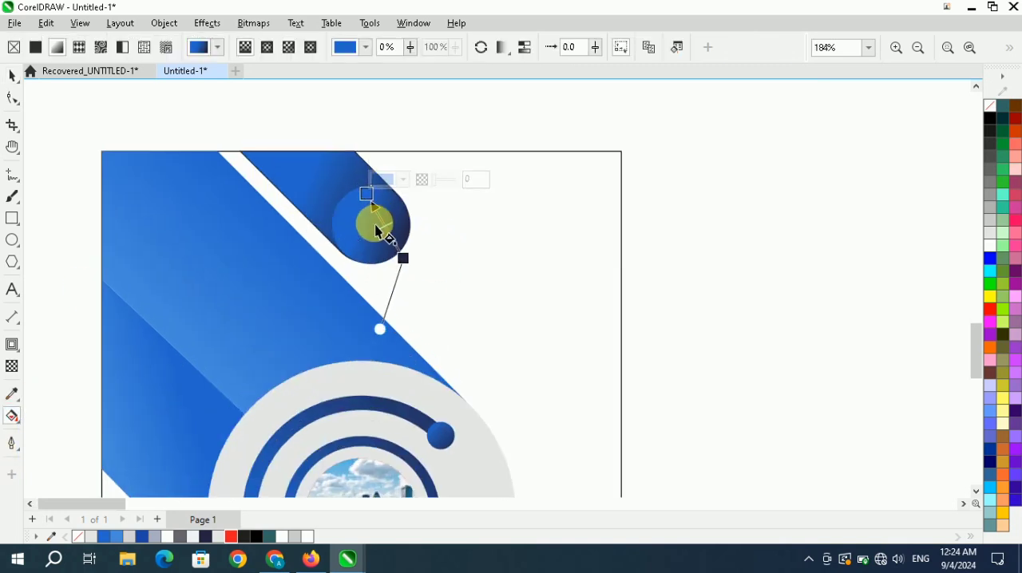
left_click(374, 214)
left_click_drag(373, 203, 343, 195)
mouse_move(404, 259)
left_mouse_down()
mouse_move(422, 268)
mouse_move(407, 257)
left_mouse_up()
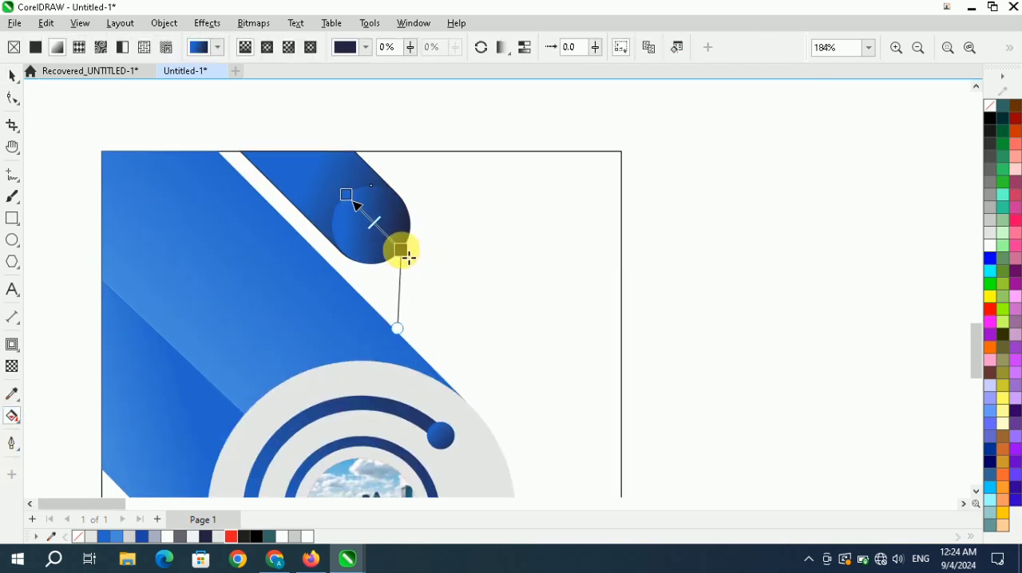
Duplicate the small rounded bar together with its gradient circle onto the empty area right of the flyer.
scroll(468, 233, "down", 1)
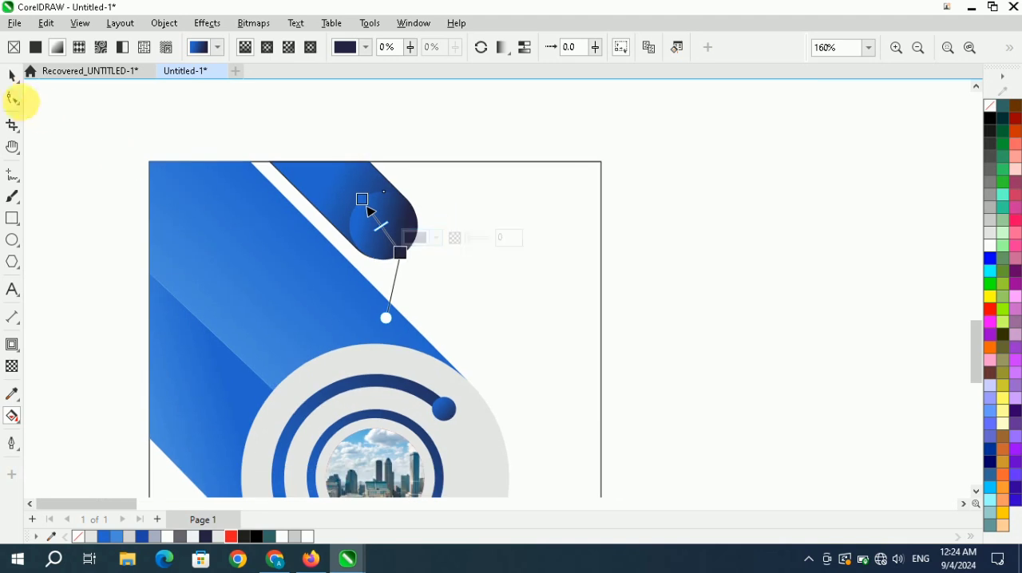
left_click(12, 76)
left_click(180, 142)
scroll(389, 214, "down", 1)
scroll(379, 212, "down", 1)
left_click_drag(264, 118, 480, 284)
scroll(364, 215, "down", 3)
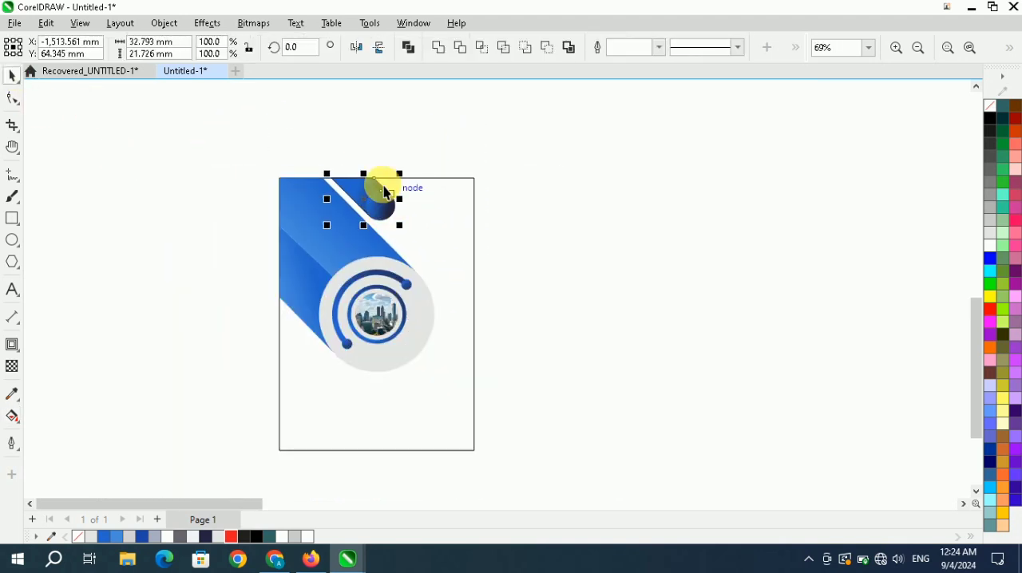
left_click_drag(364, 192, 558, 260)
left_click(490, 203)
Mirror the duplicated bar and circle horizontally, and set their rotation to 90 degrees.
left_click_drag(500, 214, 615, 304)
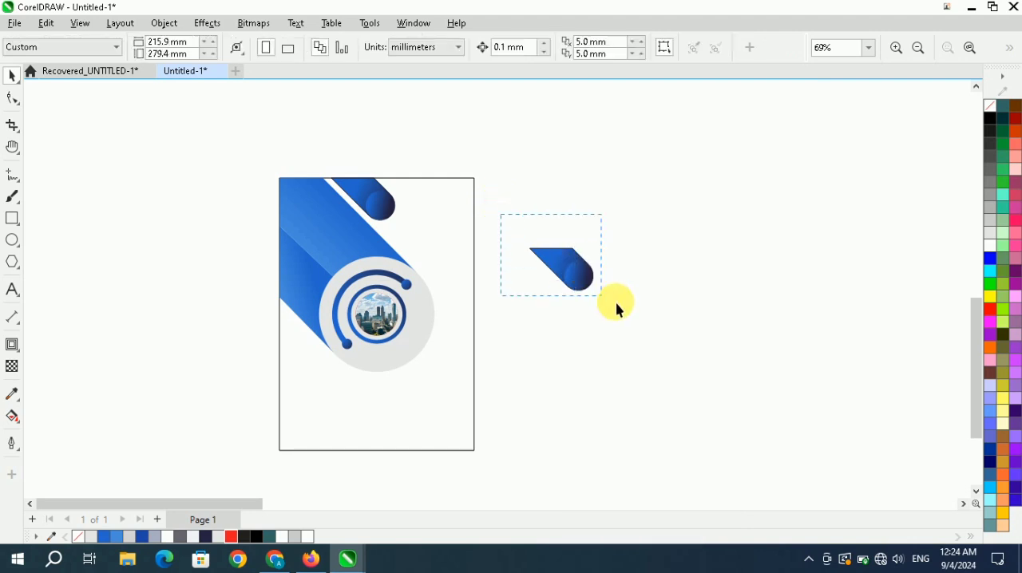
left_click(358, 49)
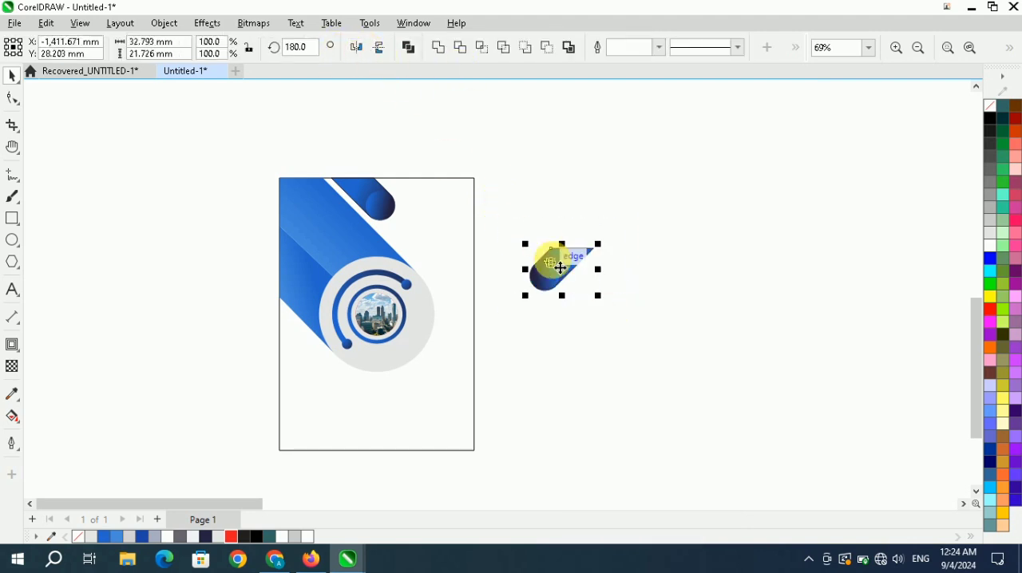
left_click_drag(569, 268, 590, 297)
left_click(567, 270)
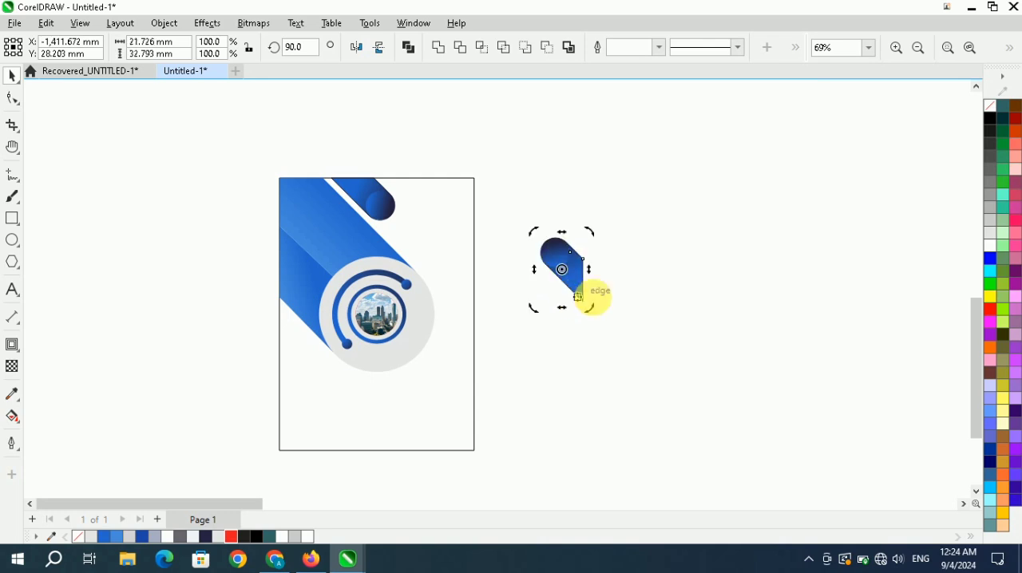
Move the rotated bar onto the flyer's lower right edge and enlarge it to about 24.7 × 37.4 mm.
scroll(488, 279, "down", 3)
scroll(488, 285, "up", 2)
left_click_drag(632, 203, 474, 349)
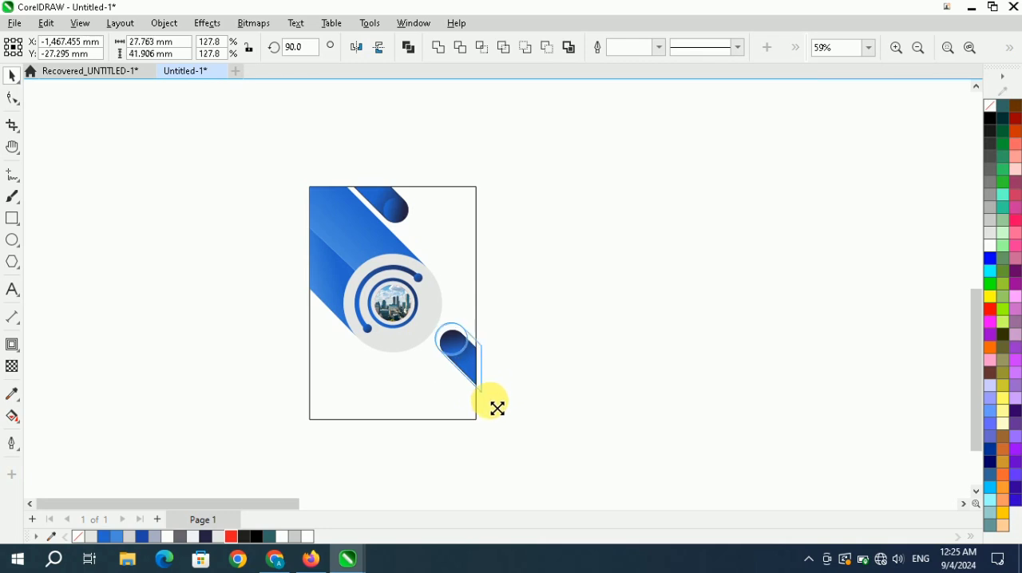
left_click_drag(497, 409, 490, 397)
scroll(483, 359, "up", 2)
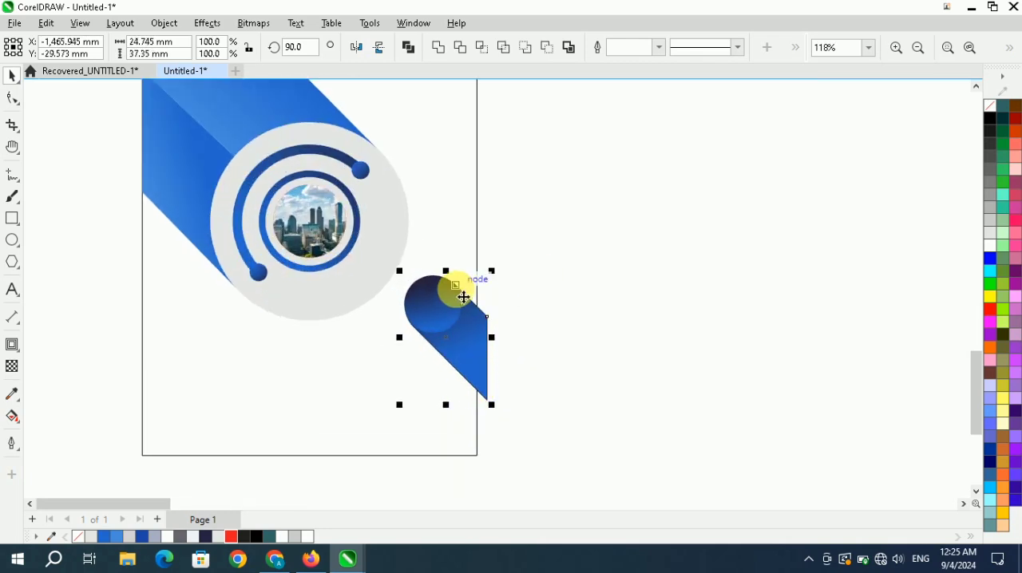
Place a copy of the enlarged bar and circle on the empty area right of the flyer.
scroll(464, 297, "down", 1)
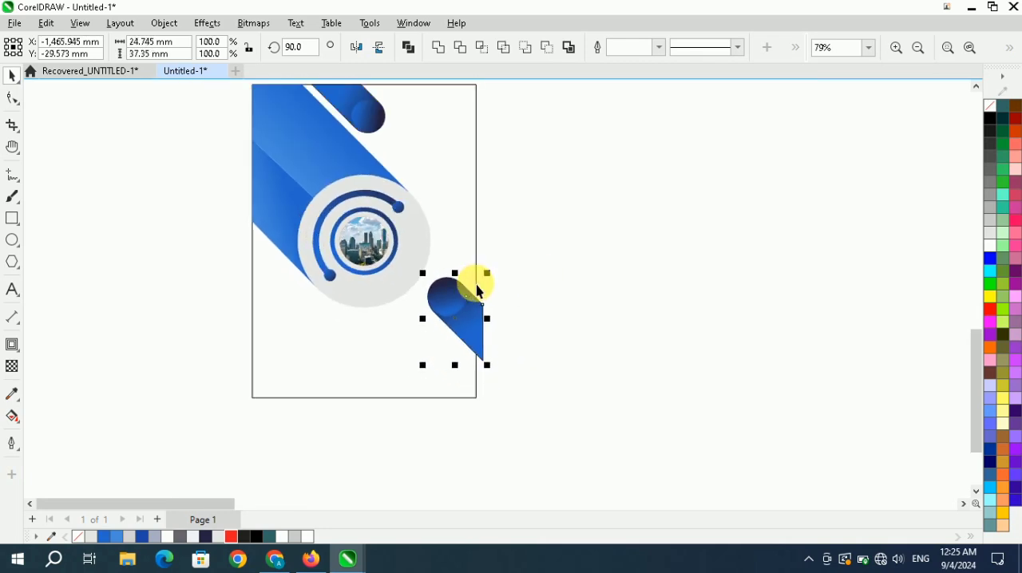
left_click_drag(450, 316, 595, 322)
right_click(595, 323)
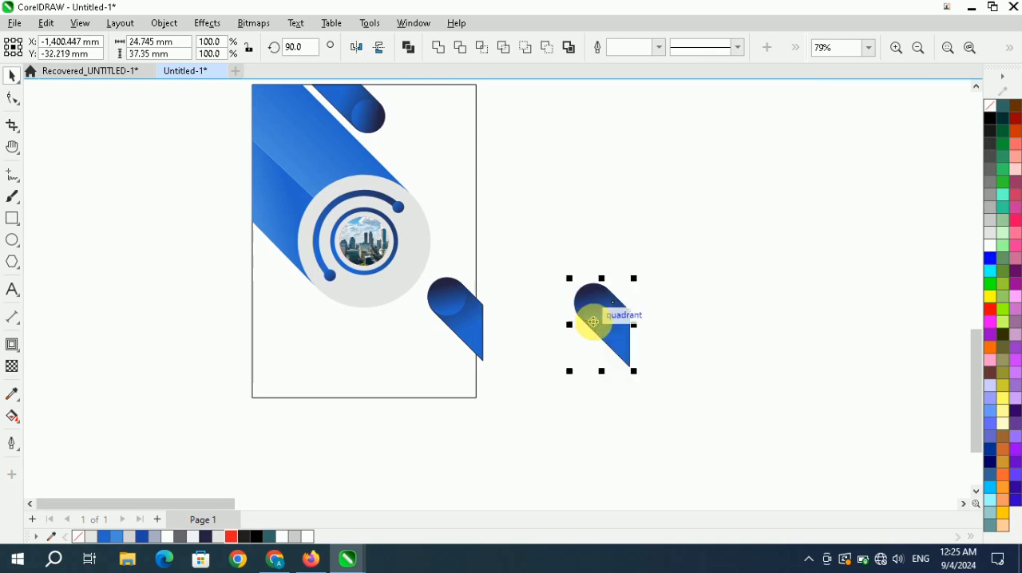
Group the bar and circle overlapping the flyer's lower right edge and PowerClip them inside the page rectangle.
left_click_drag(536, 223, 436, 355)
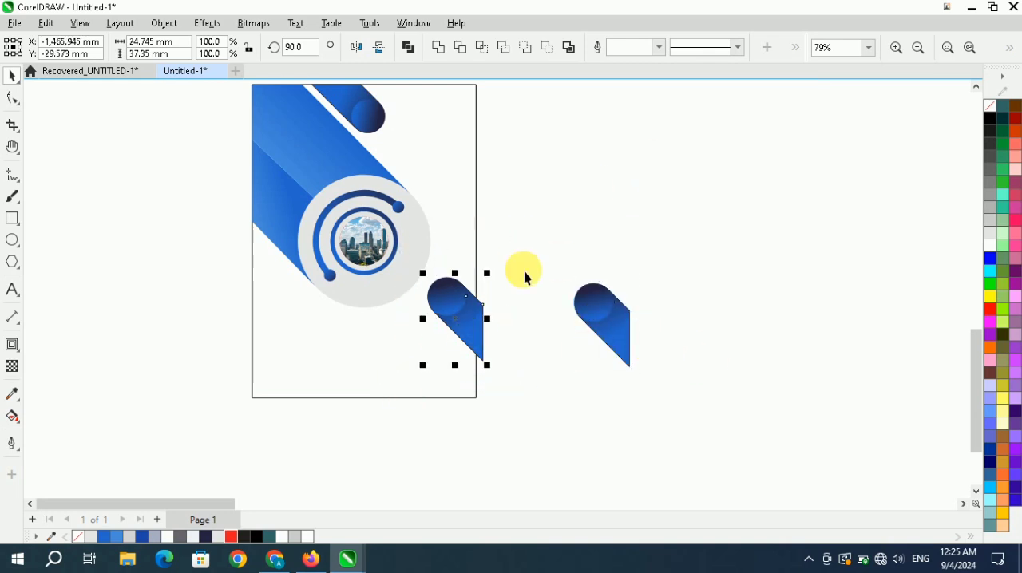
right_click(461, 319)
left_click(595, 186)
right_click(468, 322)
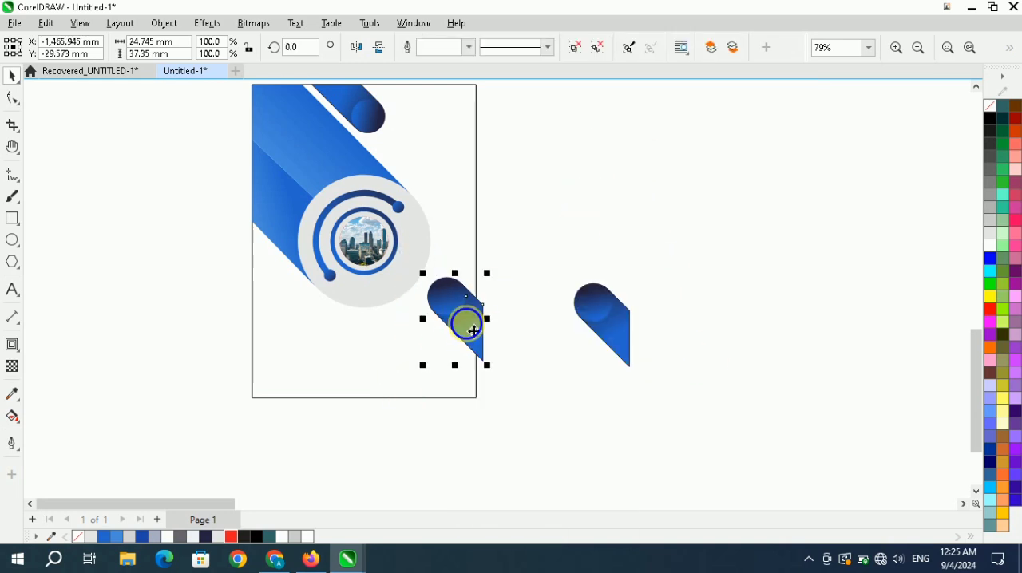
left_click(514, 283)
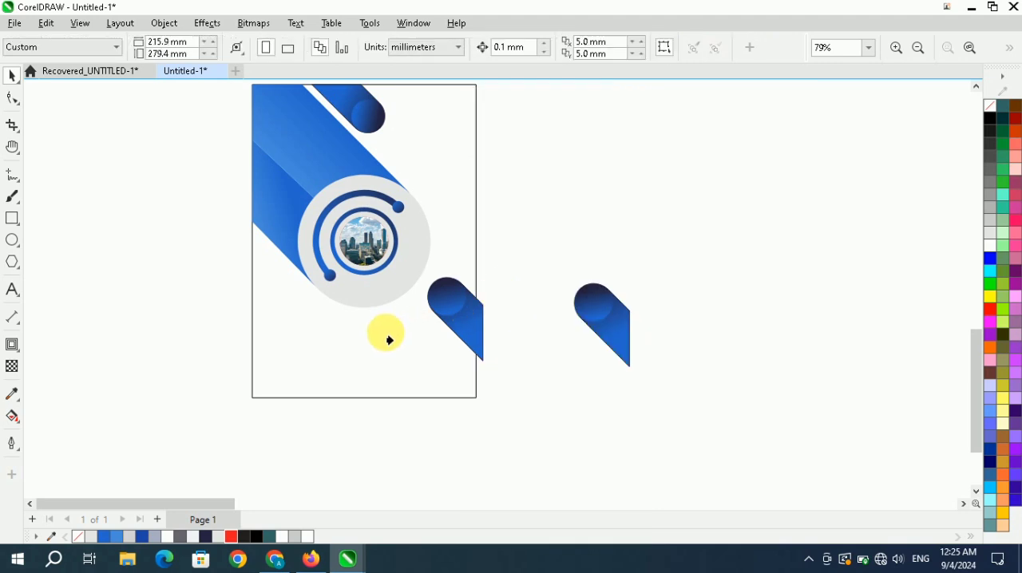
left_click(413, 327)
left_click(539, 275)
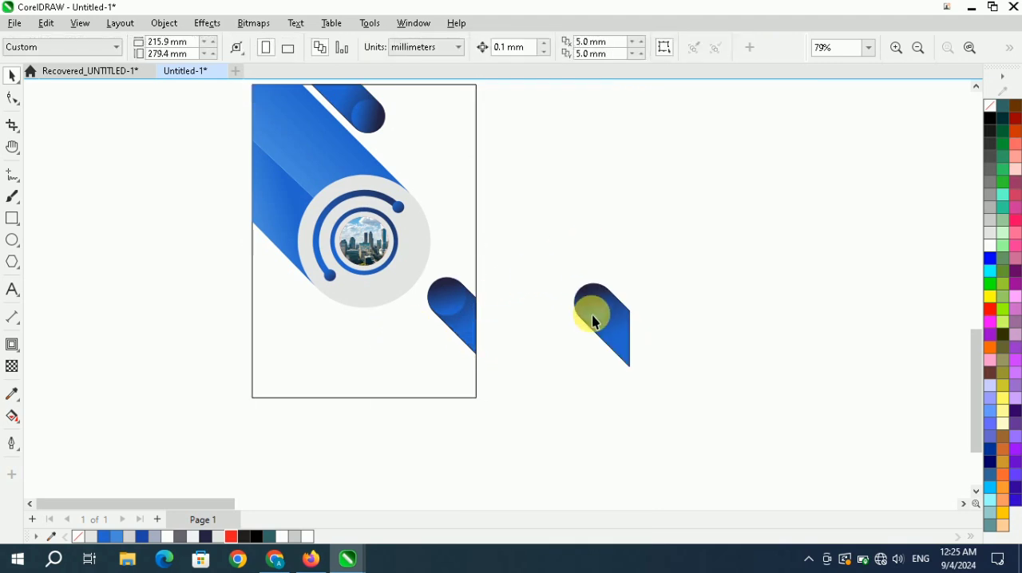
Scale the spare bar and circle about their centre down to about 10.5 × 15.8 mm.
left_click(593, 316)
left_click(628, 342)
left_click_drag(514, 248, 659, 402)
scroll(623, 349, "up", 2)
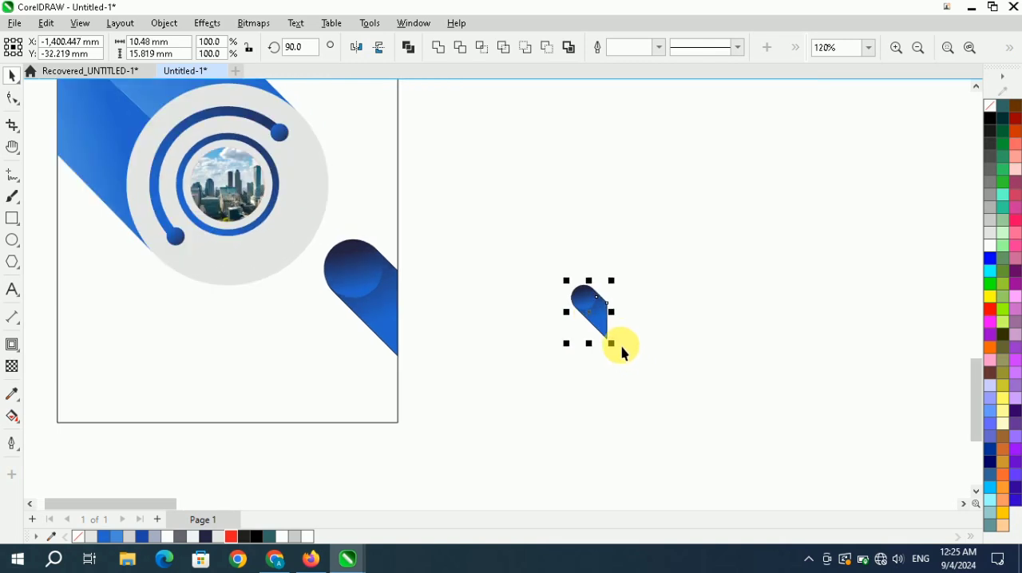
Lengthen the small spare bar by shifting its two straight-end nodes diagonally down and to the right.
left_click(12, 97)
left_click(592, 319)
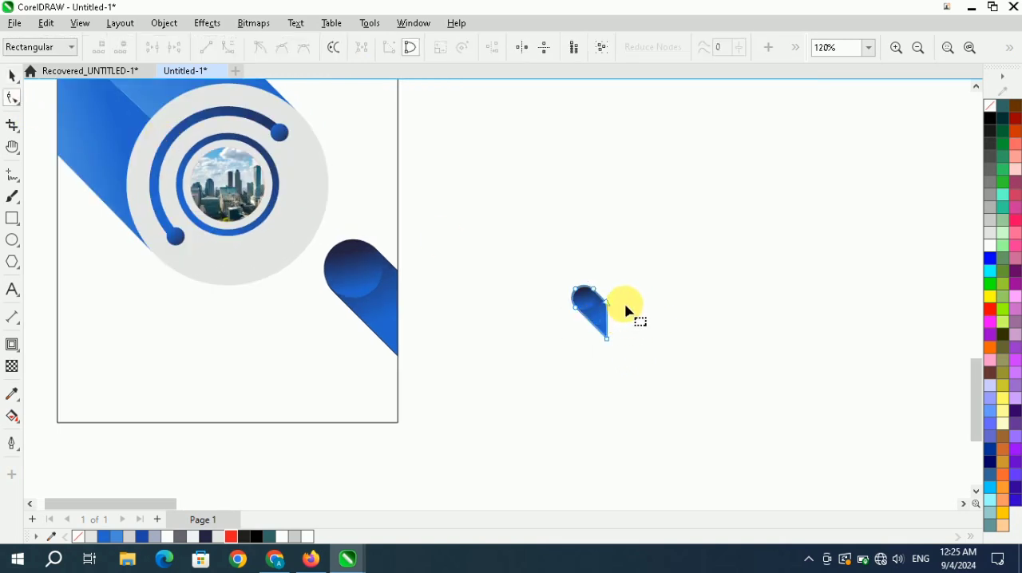
left_click_drag(628, 293, 600, 346)
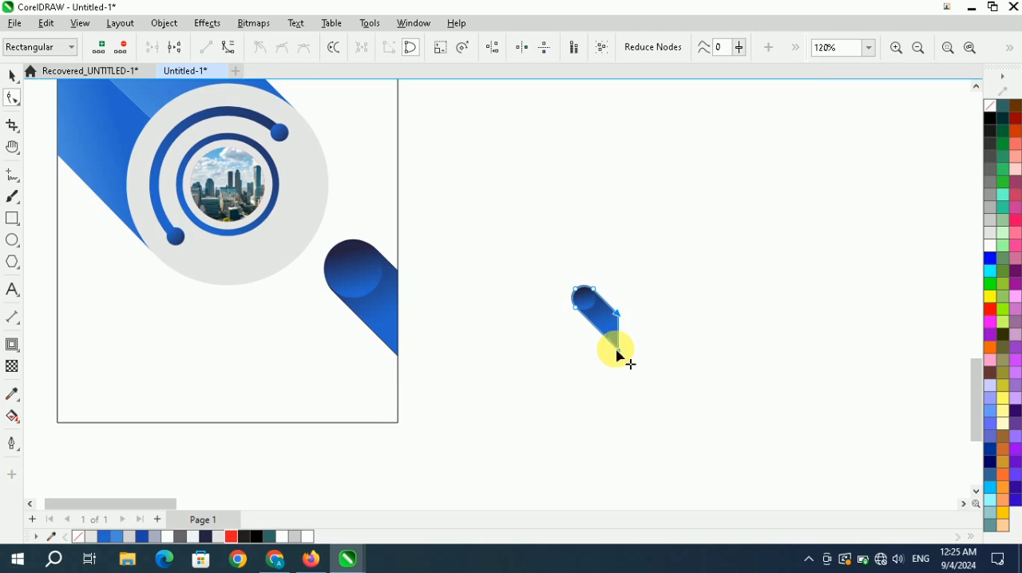
left_click(12, 75)
Move the small spare bar onto the flyer's right edge, just below and parallel to the larger lower bar.
scroll(686, 289, "down", 3)
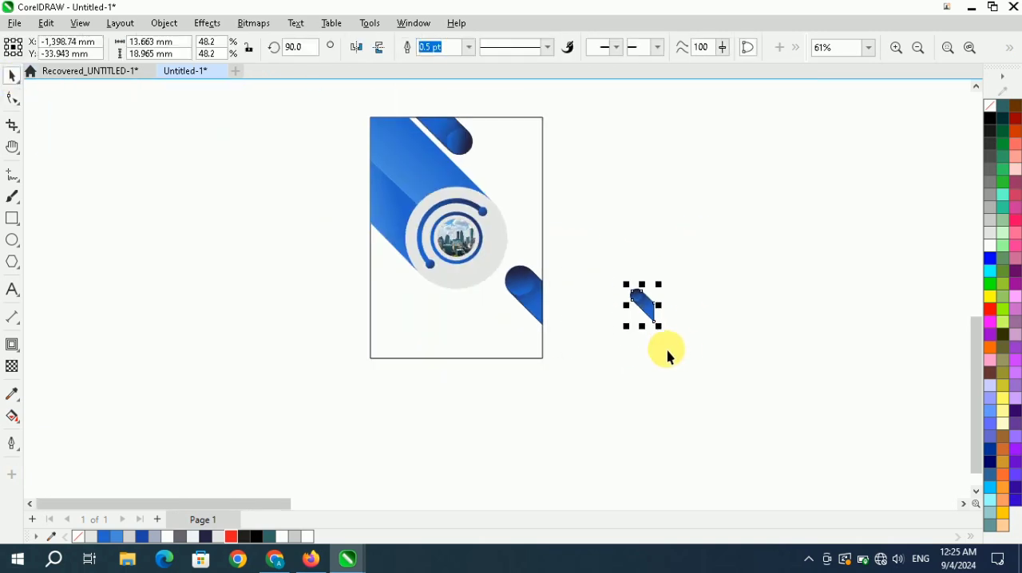
left_click_drag(667, 350, 543, 348)
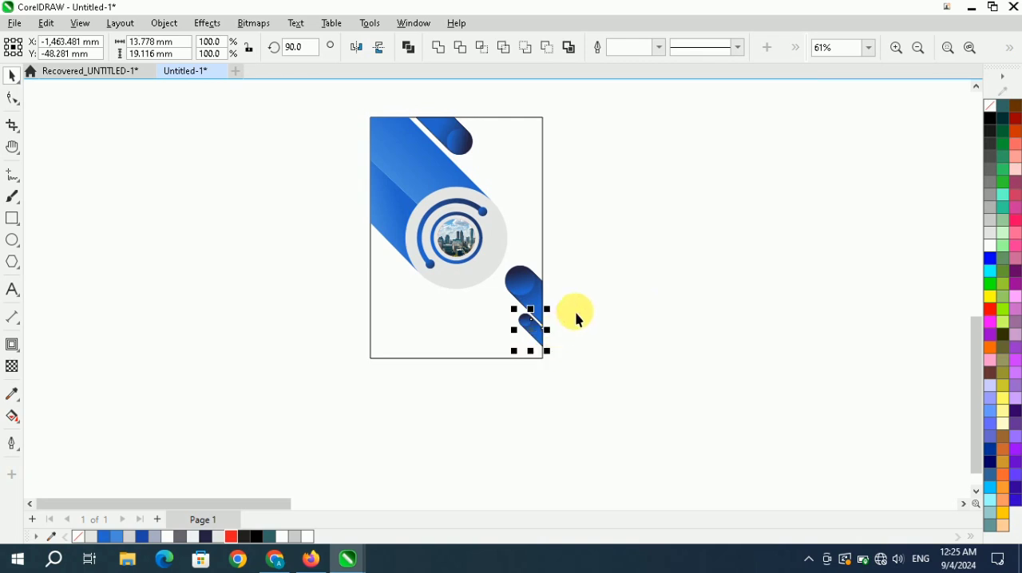
scroll(575, 309, "down", 1)
left_click(575, 289)
left_click(969, 46)
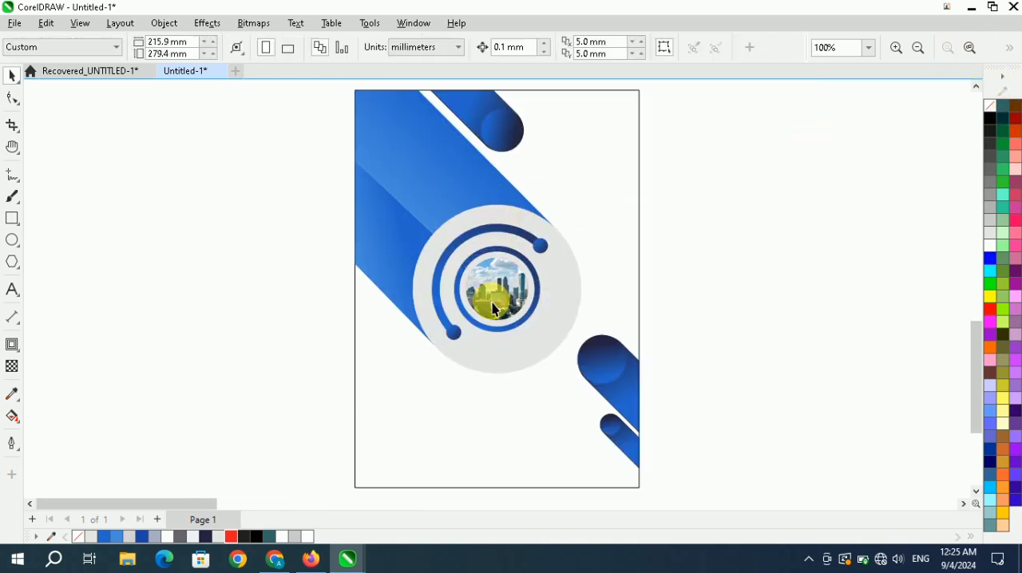
scroll(492, 303, "down", 2)
Remove the outline from the smallest bar at the flyer's lower right edge.
left_click_drag(674, 276, 518, 420)
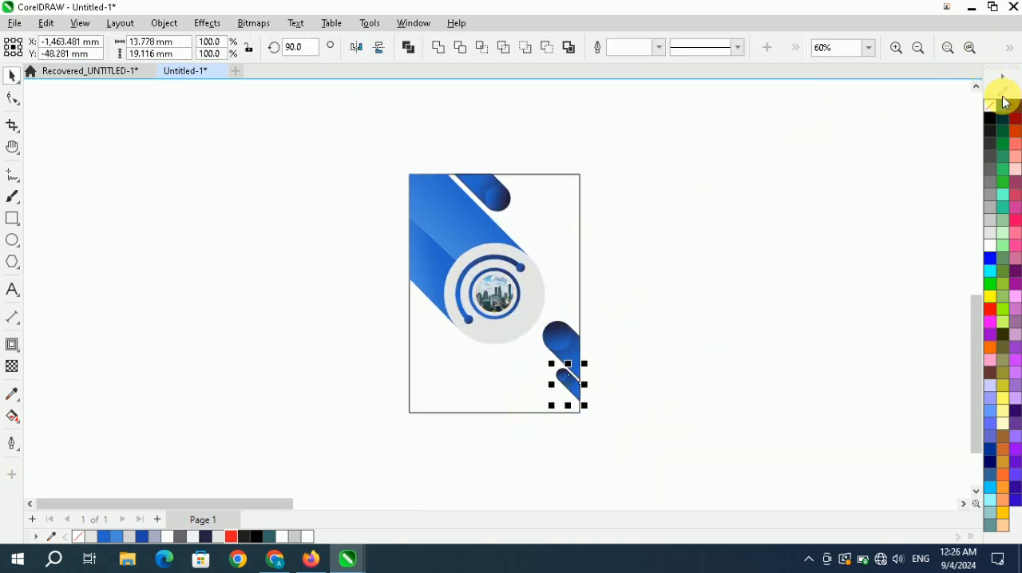
left_click(782, 204)
scroll(503, 242, "down", 1)
Group all the flyer's objects, including the page rectangle, emblem and diagonal bars.
left_click_drag(674, 117, 380, 409)
right_click(488, 313)
left_click(641, 209)
left_click(739, 201)
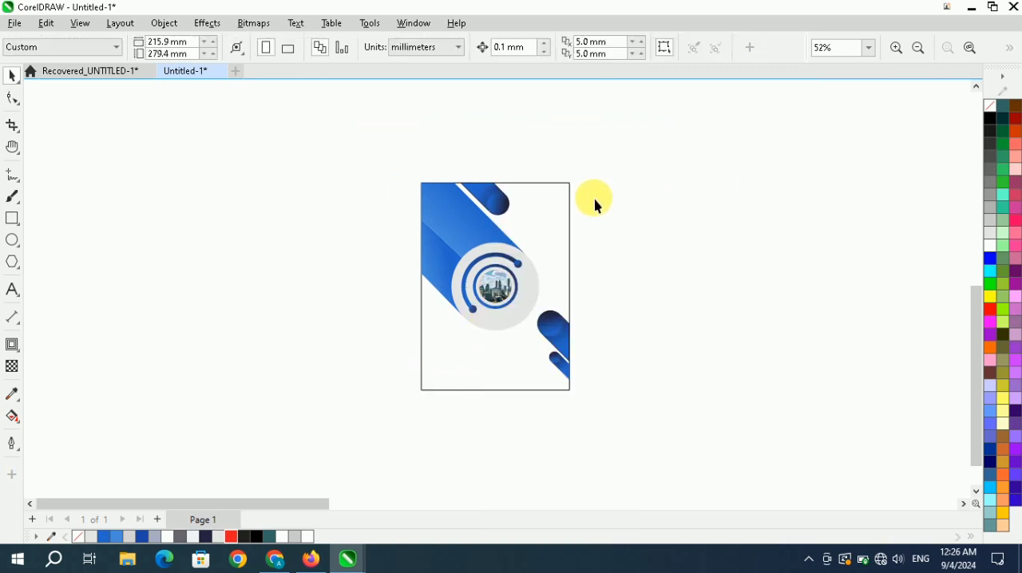
left_click(569, 200)
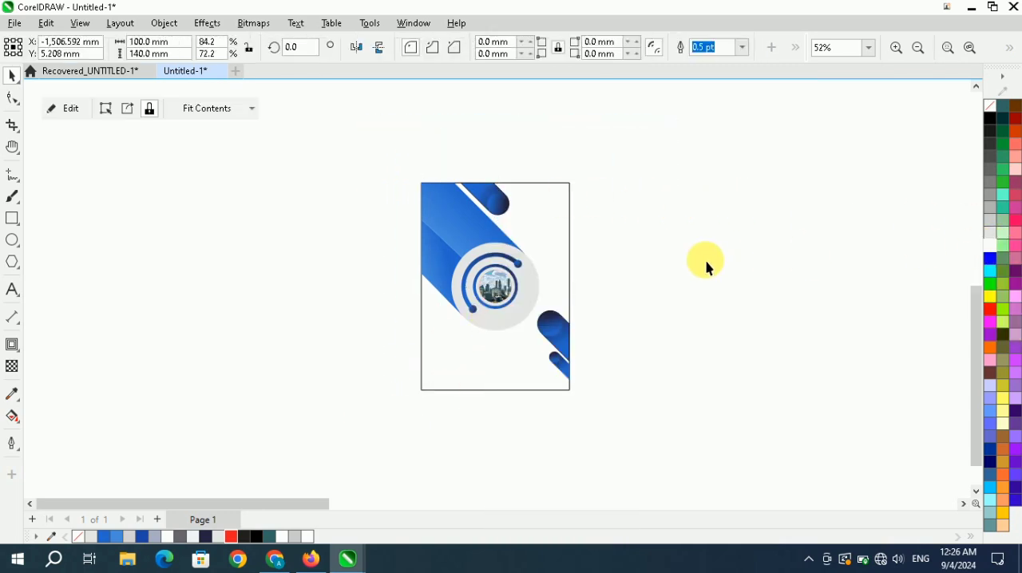
left_click(677, 200)
left_click_drag(680, 127, 330, 452)
right_click(479, 347)
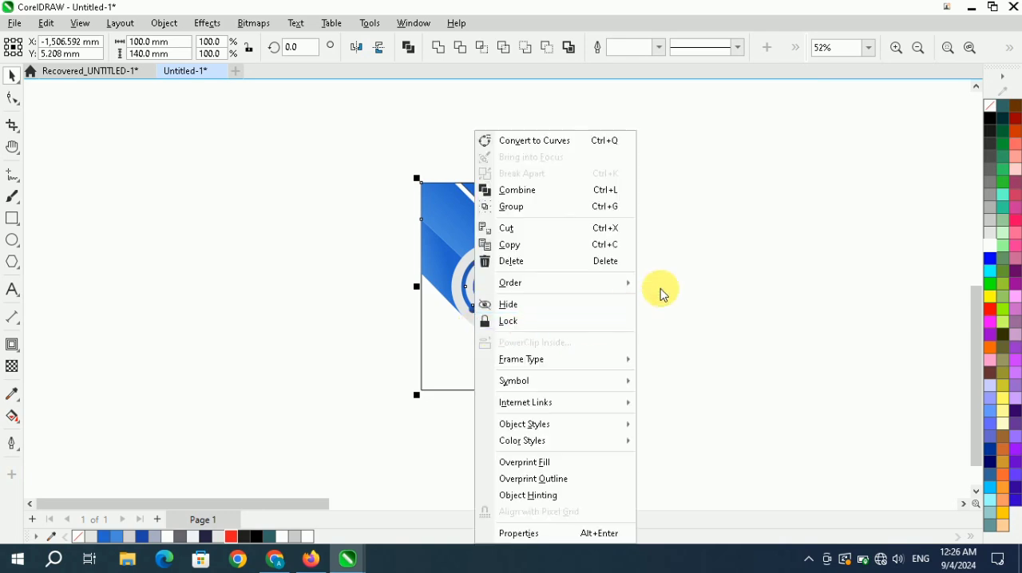
left_click(609, 207)
left_click(712, 201)
left_click(968, 50)
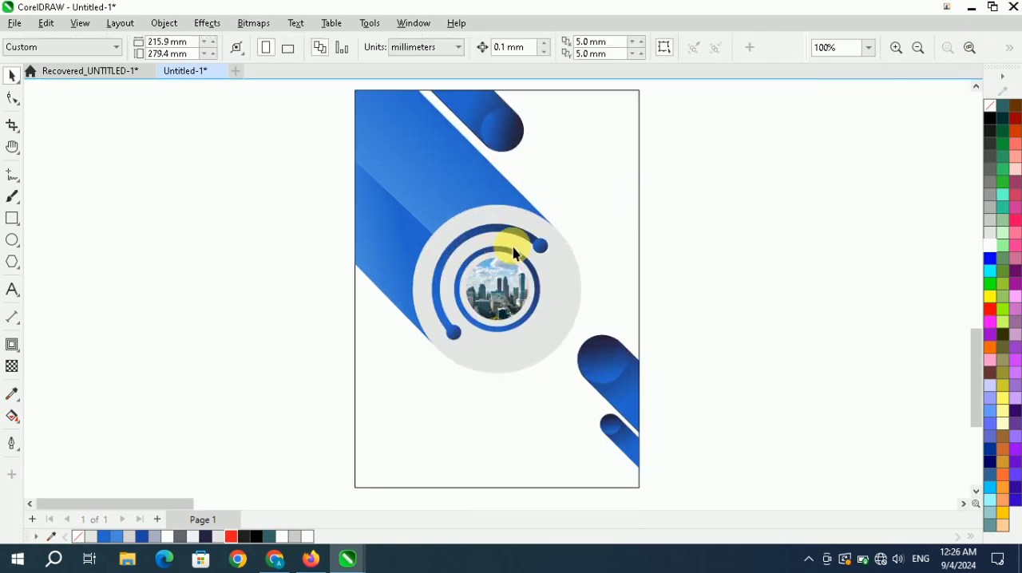
Draw a rectangle about 12.7 × 140 mm along the flyer's left edge and nudge it slightly to the right.
scroll(449, 285, "down", 1)
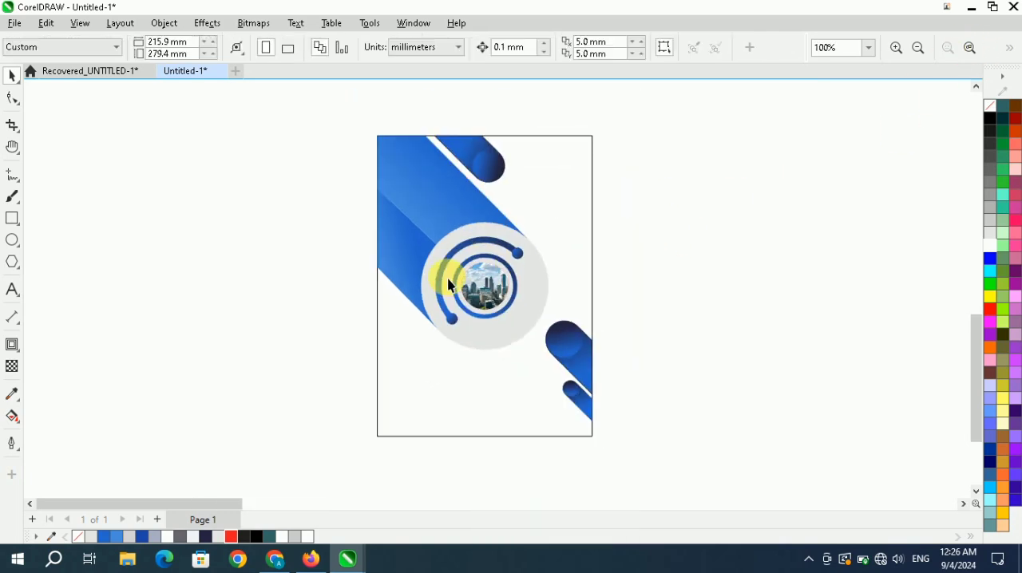
left_click(12, 219)
mouse_move(387, 146)
left_mouse_down()
mouse_move(430, 367)
mouse_move(406, 439)
left_mouse_up()
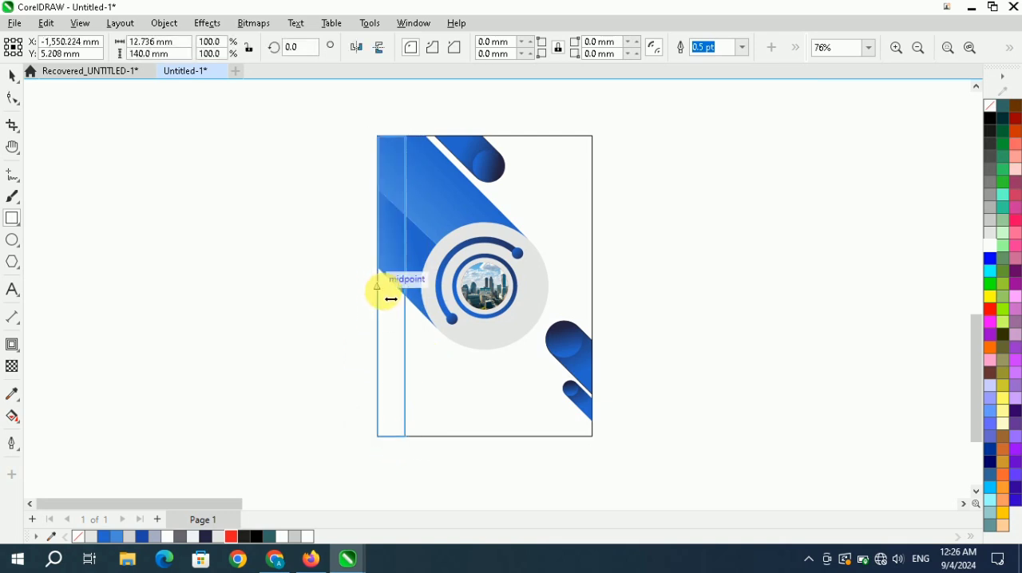
scroll(393, 301, "up", 1)
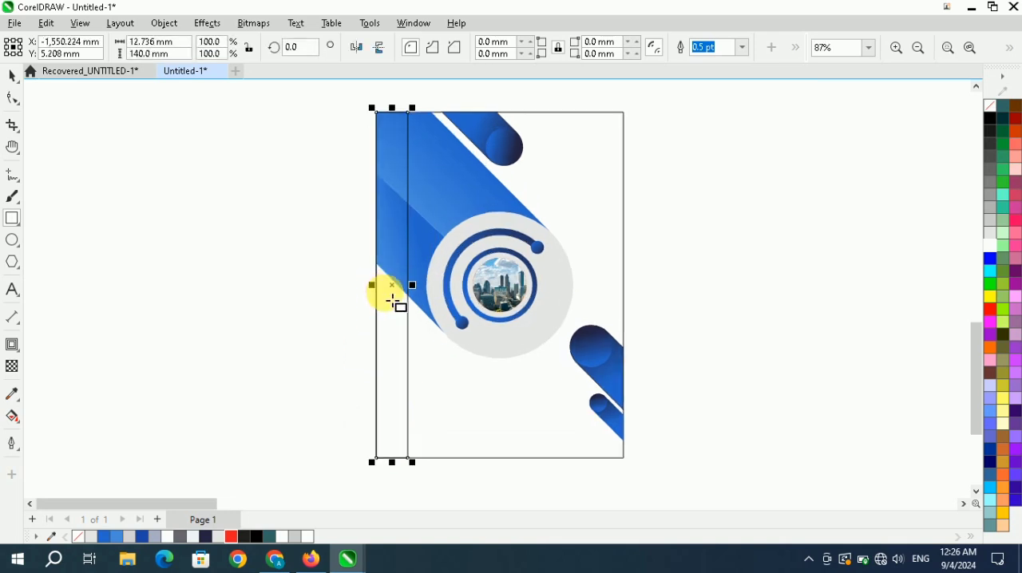
left_click_drag(392, 285, 395, 285)
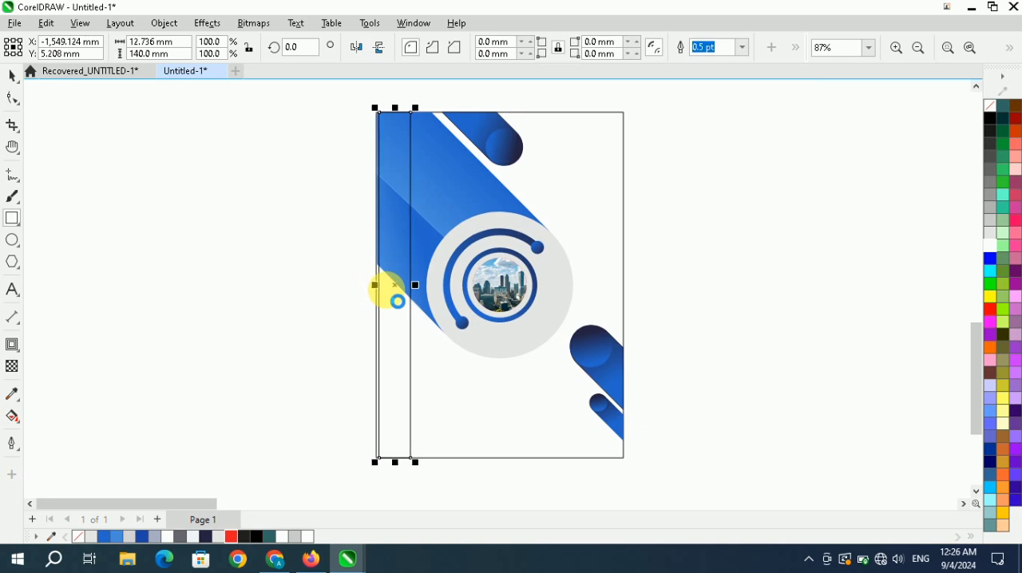
Fill the tall narrow rectangle with black and remove its outline.
left_click(991, 119)
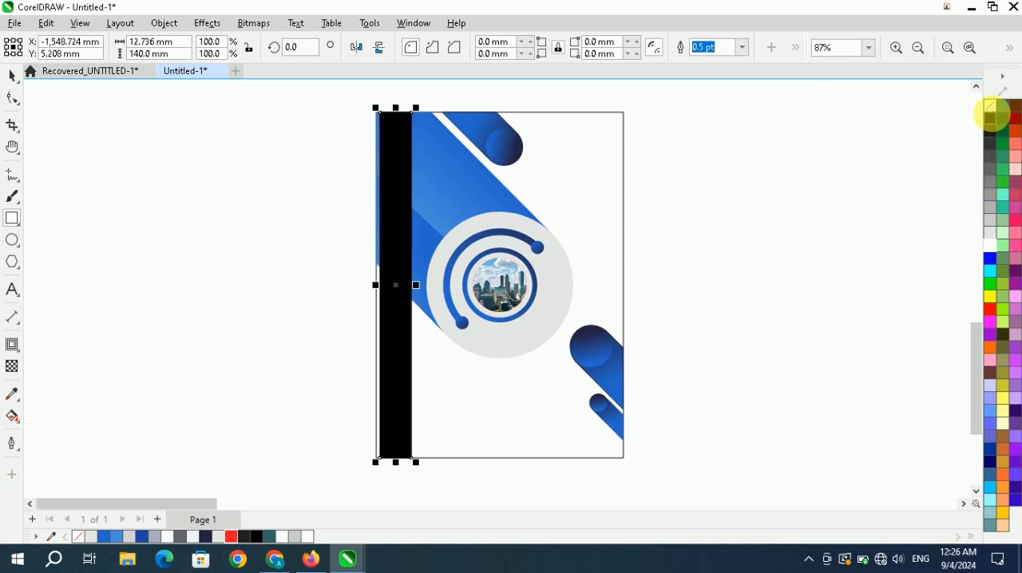
scroll(372, 356, "down", 2)
scroll(410, 244, "up", 1)
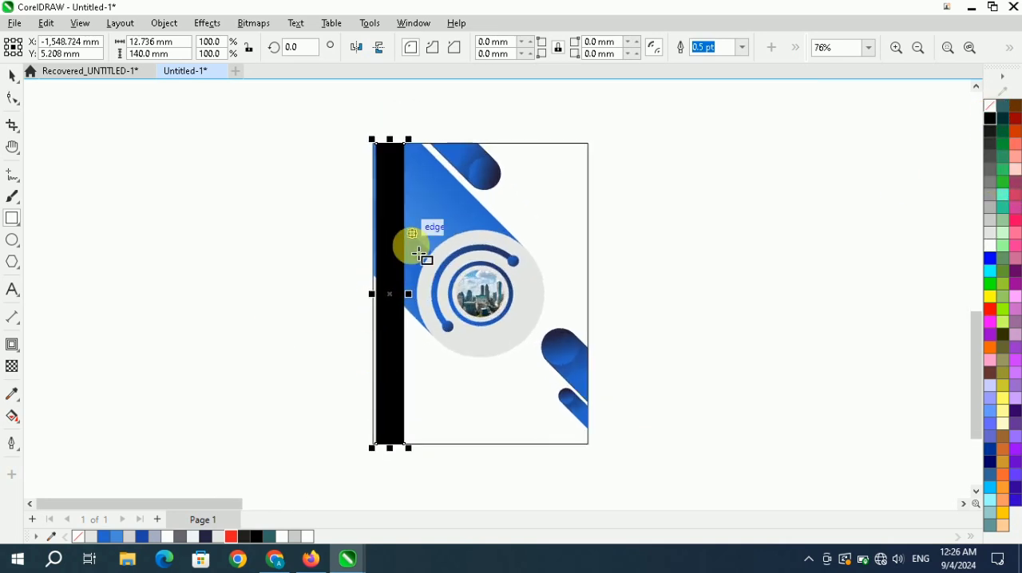
Apply a soft linear transparency to the black strip, fading from dark at its left edge to fully transparent at its right.
left_click(15, 369)
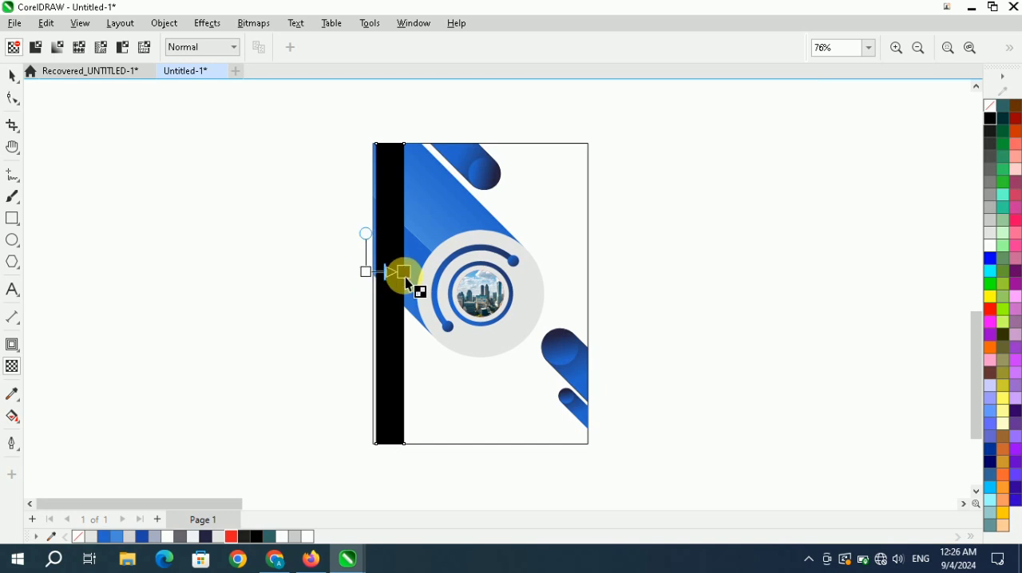
left_click_drag(405, 277, 412, 283)
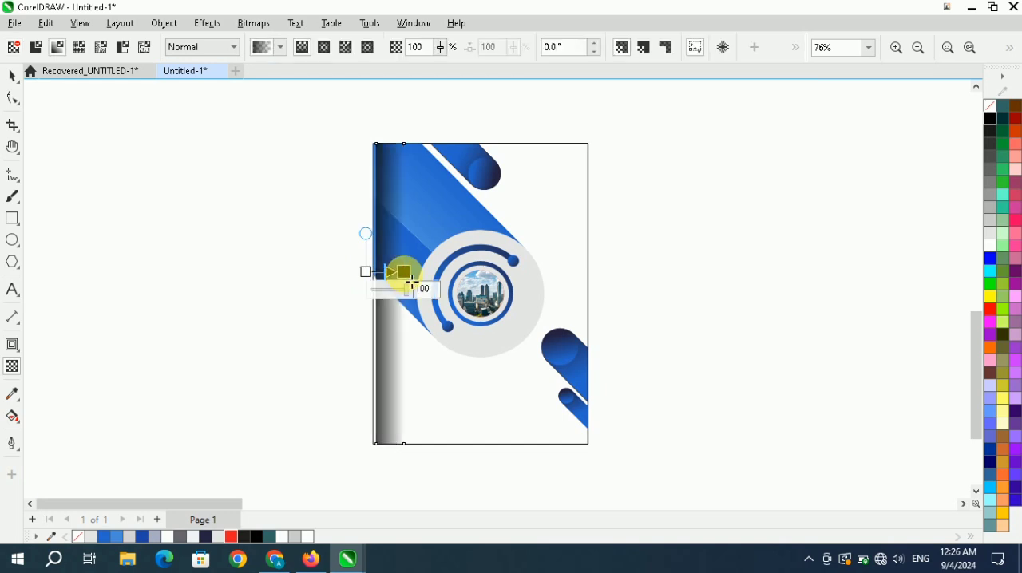
left_click(355, 277)
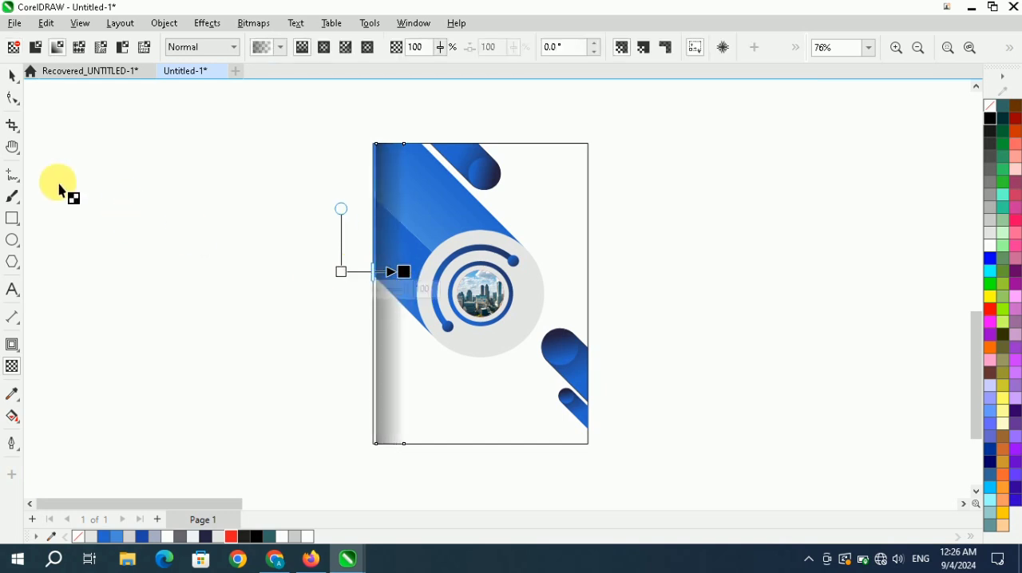
left_click(12, 76)
left_click(75, 108)
Group the flyer artwork together with the soft shadow strip along its left edge.
scroll(399, 250, "down", 2)
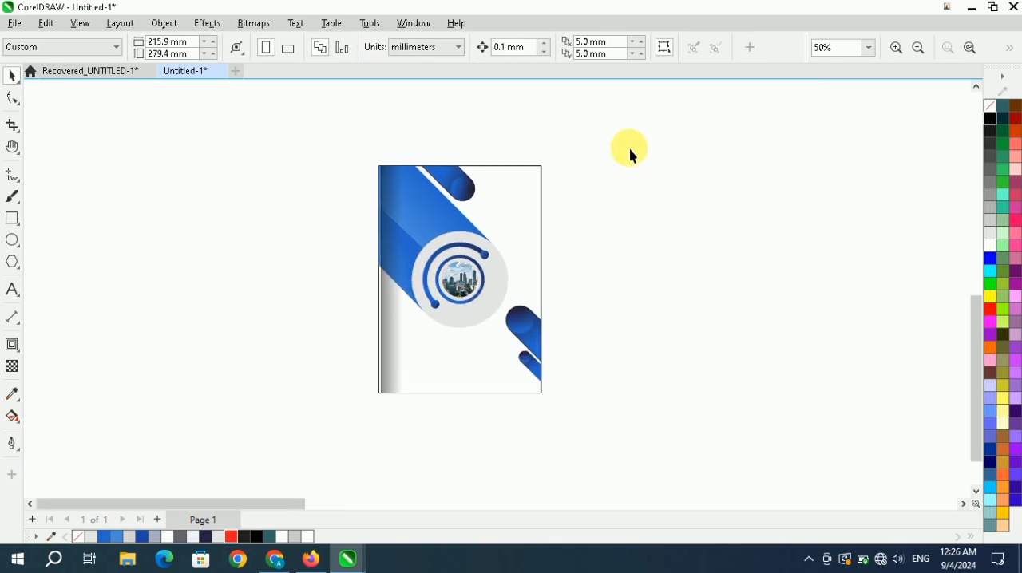
left_click_drag(623, 131, 254, 441)
right_click(439, 319)
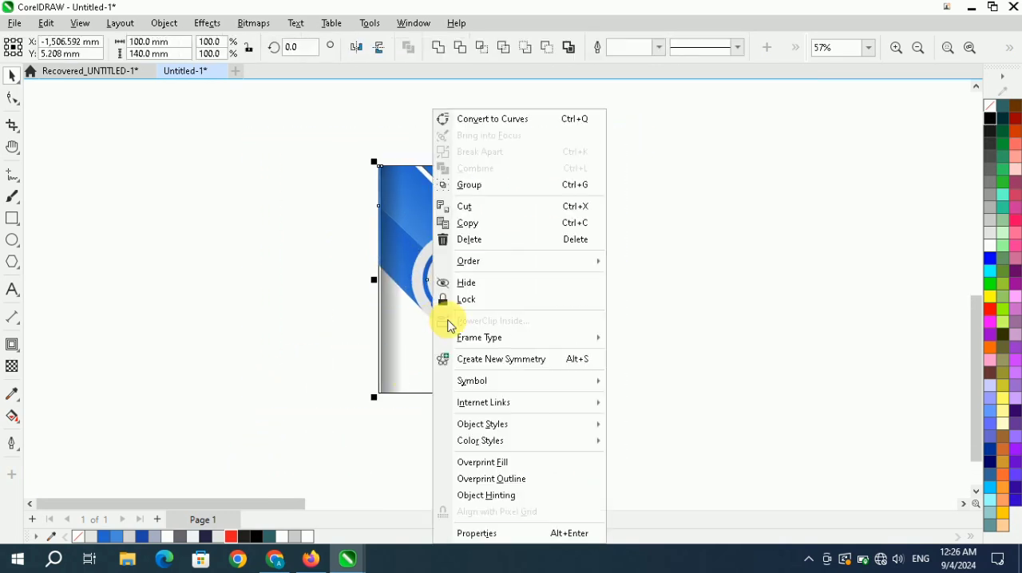
left_click(590, 185)
left_click(577, 190)
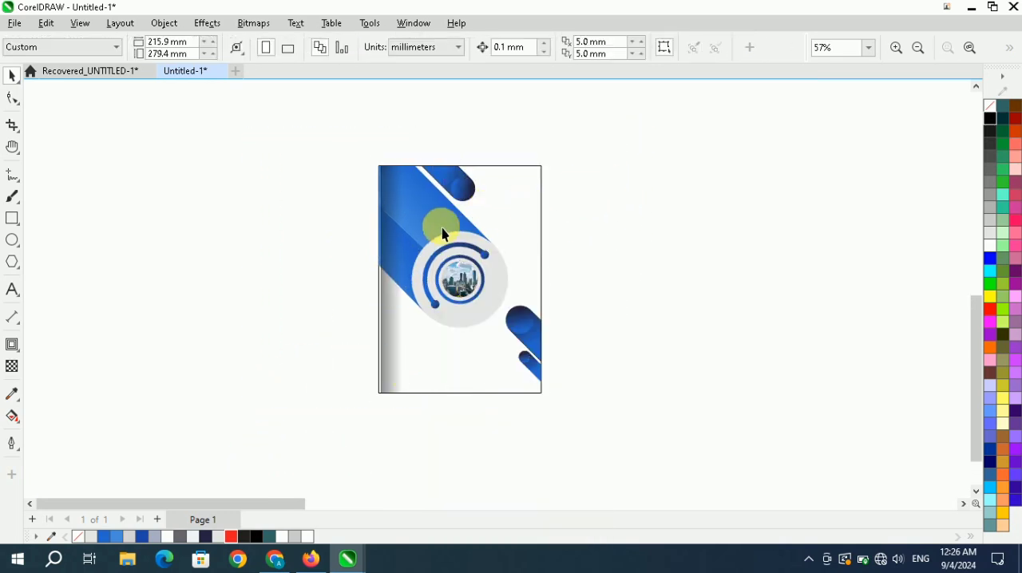
Draw a background rectangle about 205.5 × 224.9 mm around the flyer, fill it with medium gray and place it behind the flyer.
left_click(15, 220)
left_click_drag(291, 110, 626, 432)
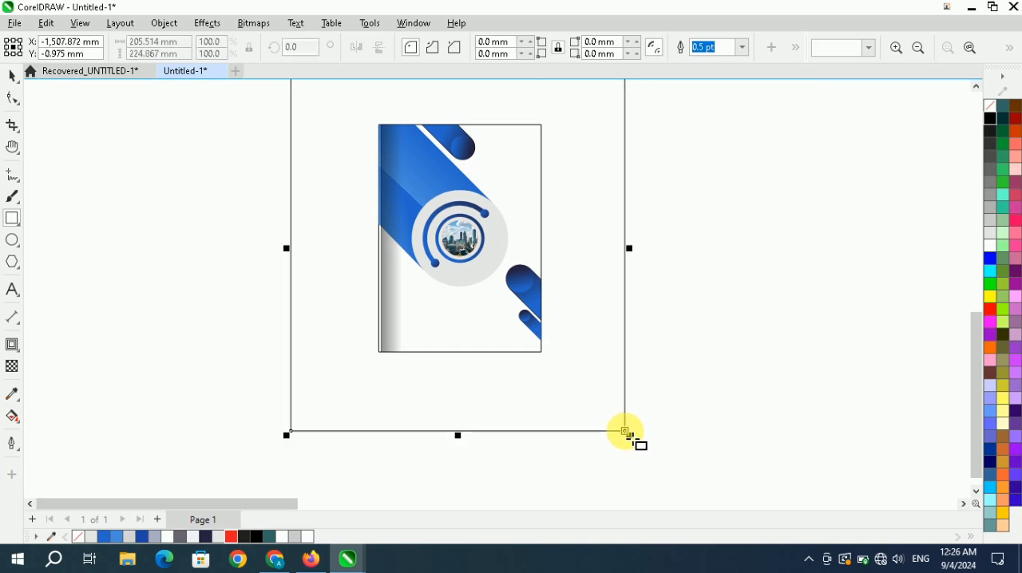
left_click(969, 49)
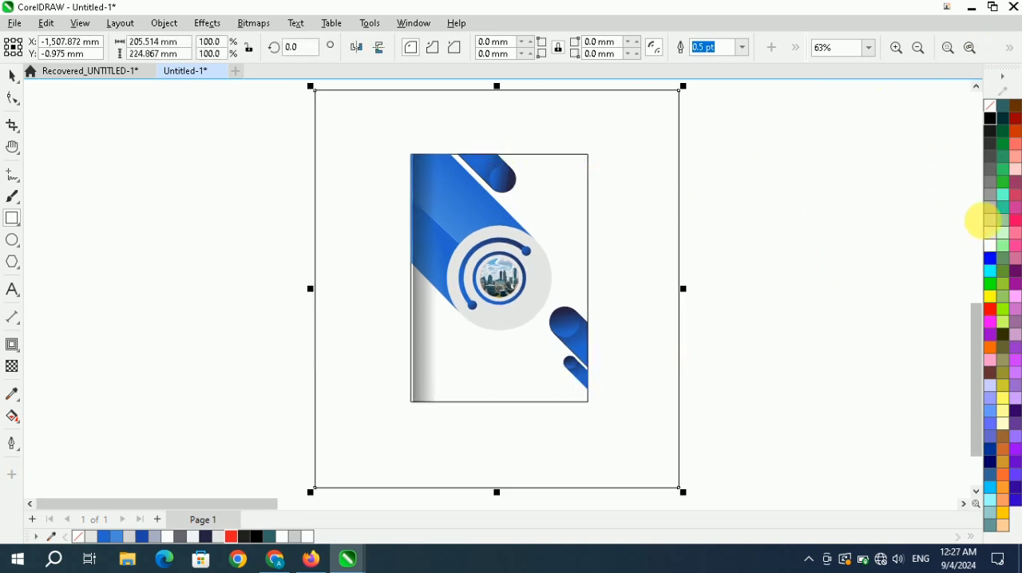
left_click(990, 209)
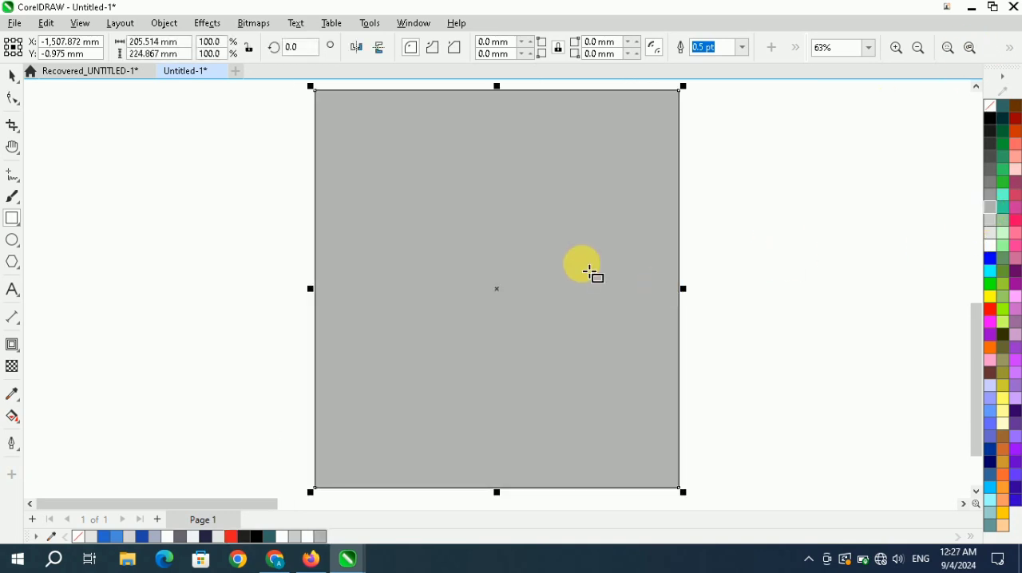
key("shift+Page_Down")
left_click(11, 75)
left_click(207, 236)
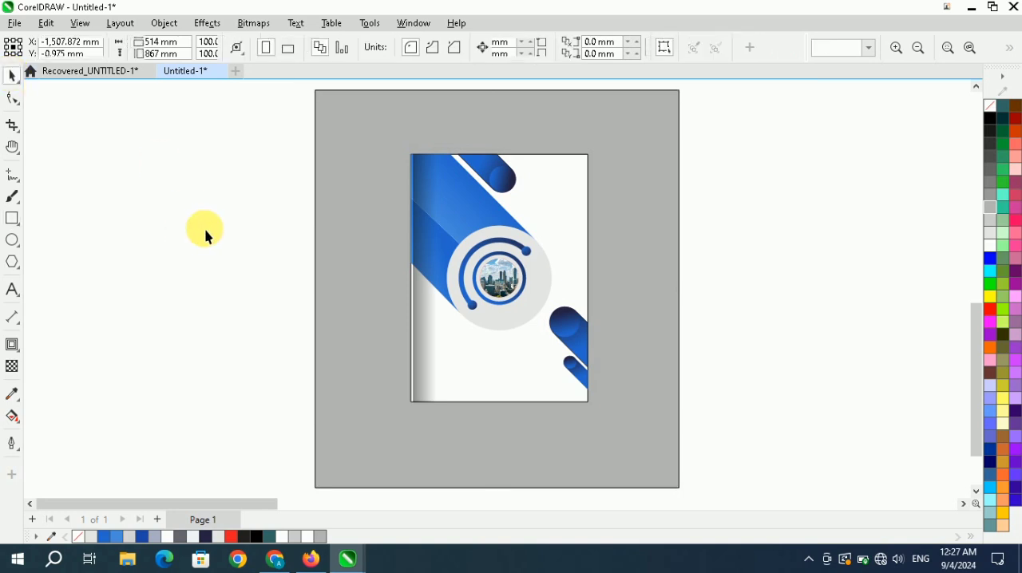
Remove the outline from the flyer group.
left_click(528, 265)
right_click(990, 108)
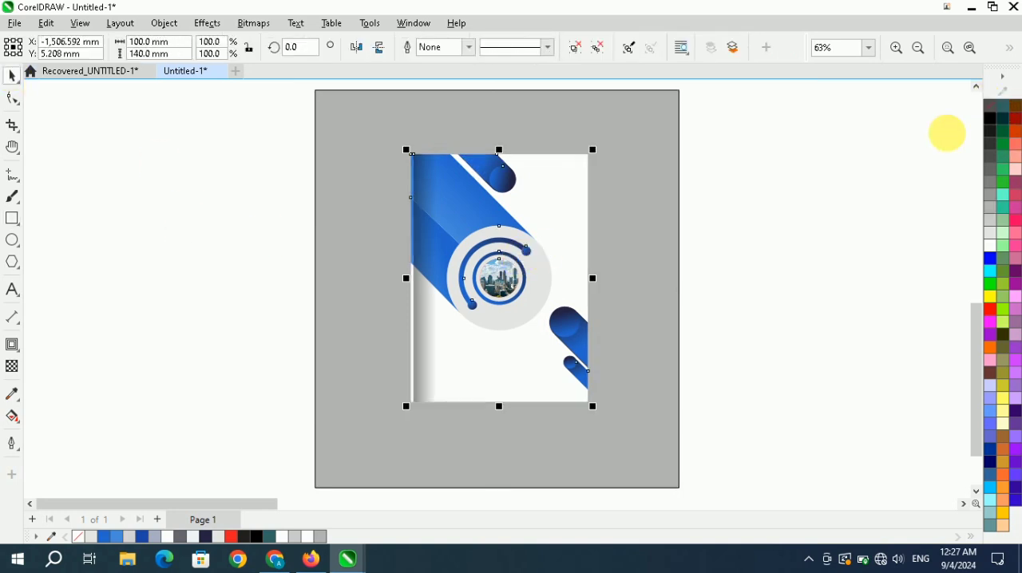
left_click(873, 183)
left_click(499, 281)
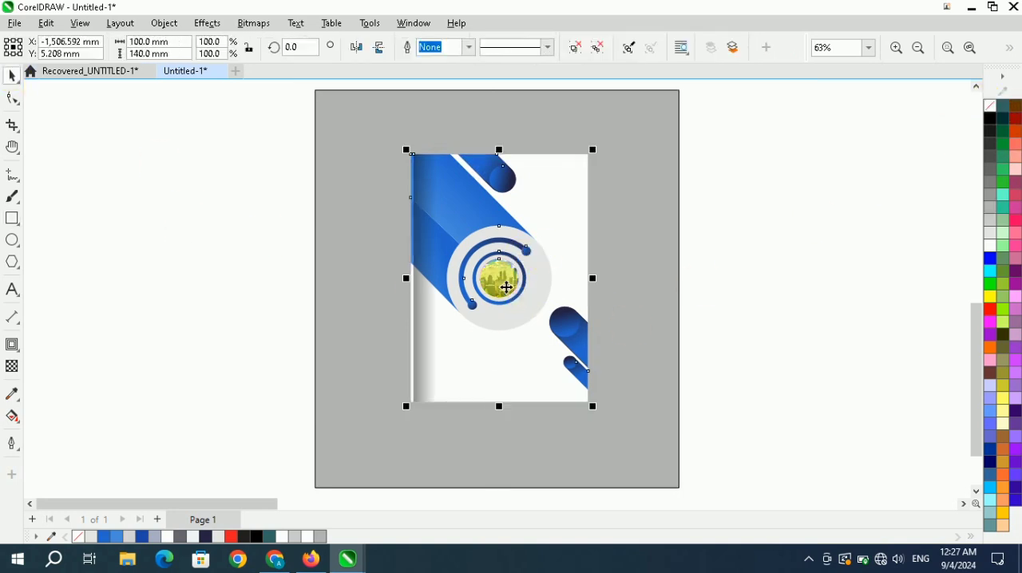
left_click(830, 283)
Add a black block shadow to the flyer group, about 15.15 mm deep at 225°, extending down and to the left.
left_click(523, 265)
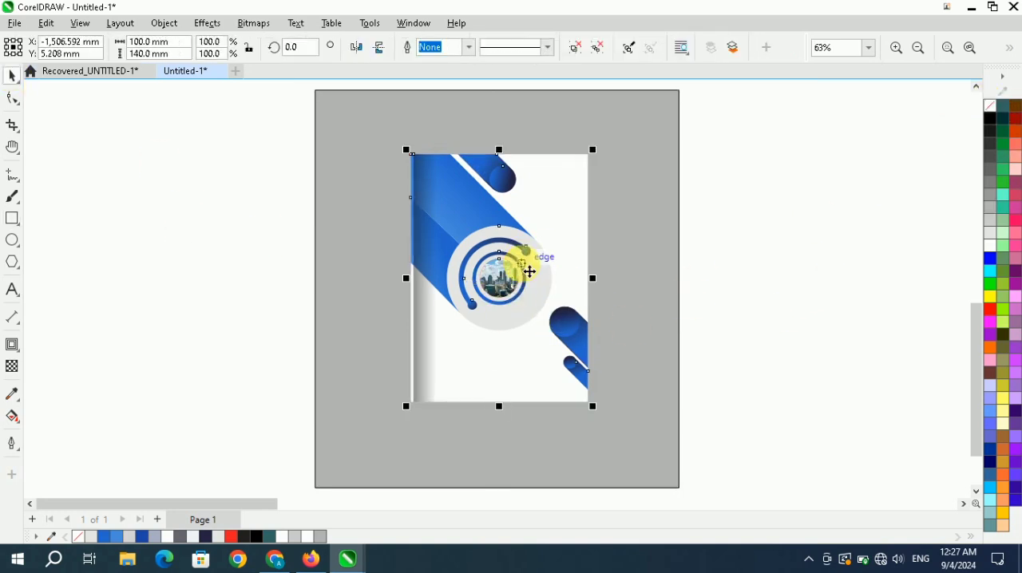
left_click(11, 350)
left_click(46, 445)
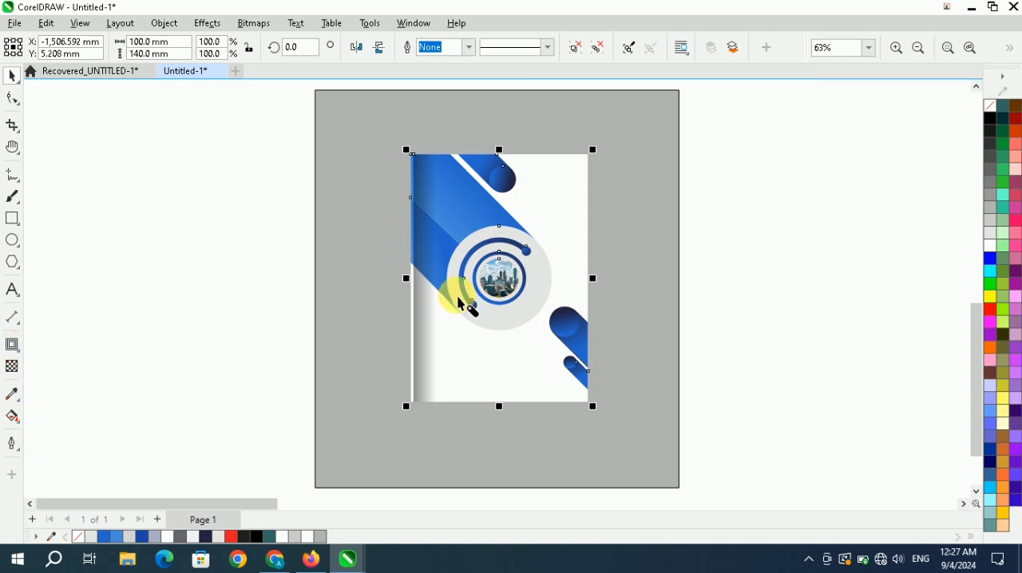
mouse_move(506, 279)
left_mouse_down()
mouse_move(463, 342)
mouse_move(501, 287)
mouse_move(479, 296)
left_mouse_up()
left_click(13, 78)
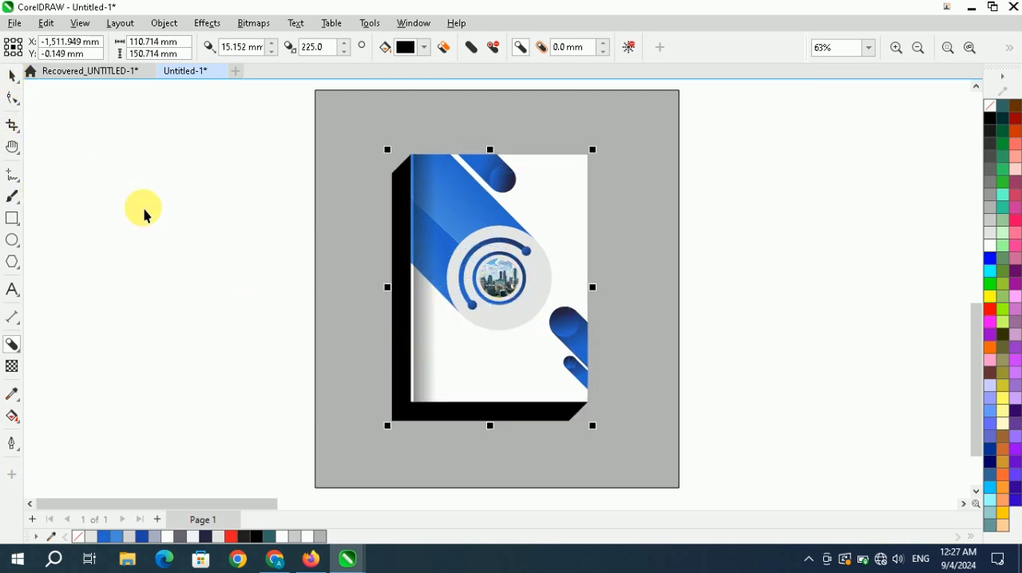
left_click(143, 209)
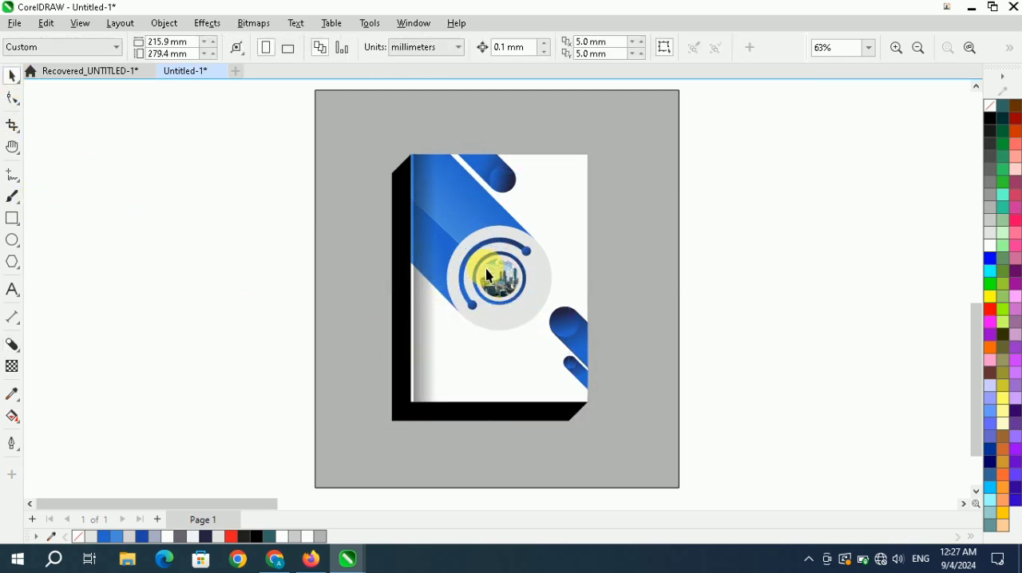
Break the block shadow apart from the flyer group.
right_click(390, 229)
left_click(435, 238)
left_click(404, 227)
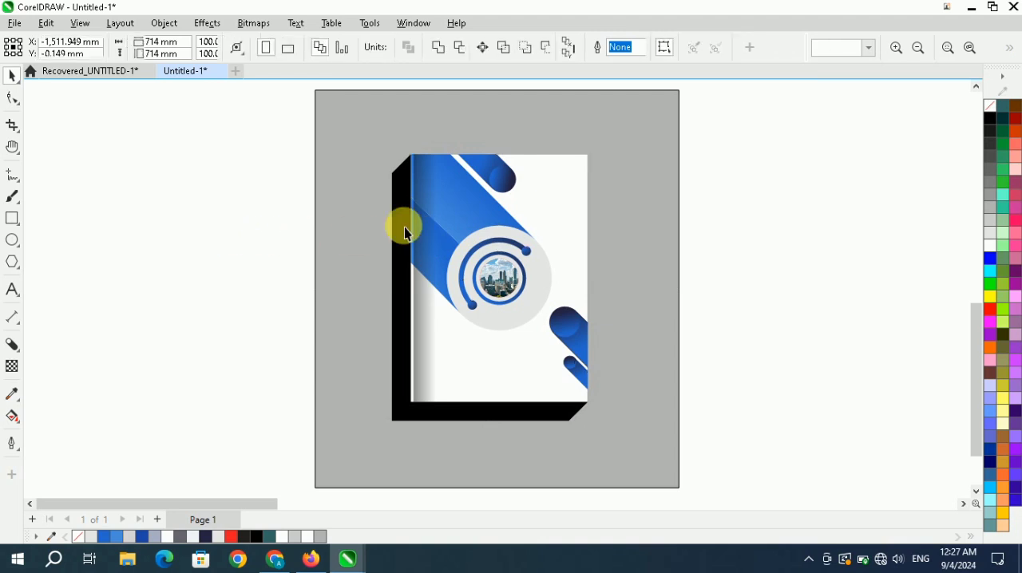
left_click_drag(439, 212, 498, 234)
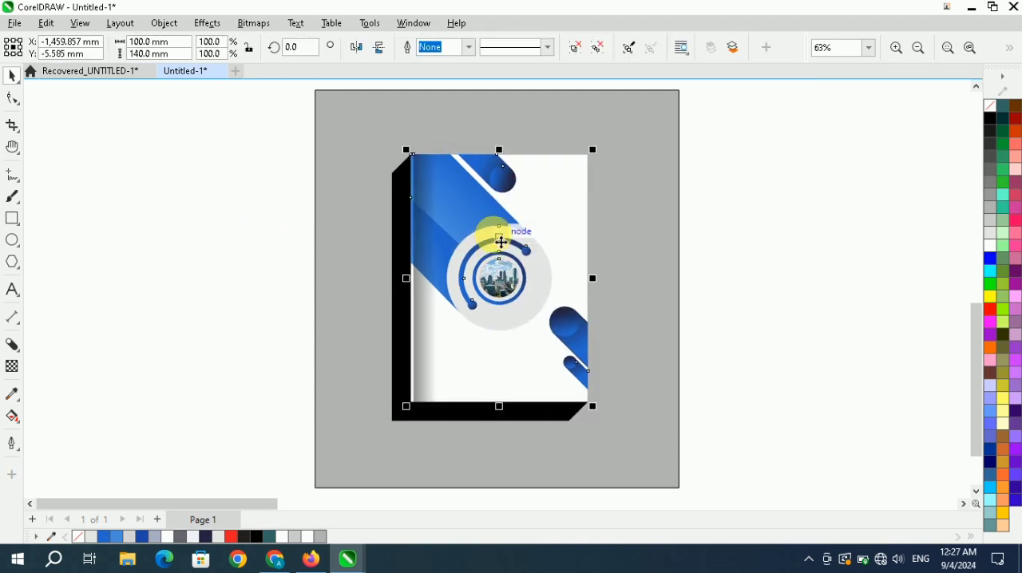
Copy the flyer group, paste a duplicate, move it aside and delete it.
right_click(490, 221)
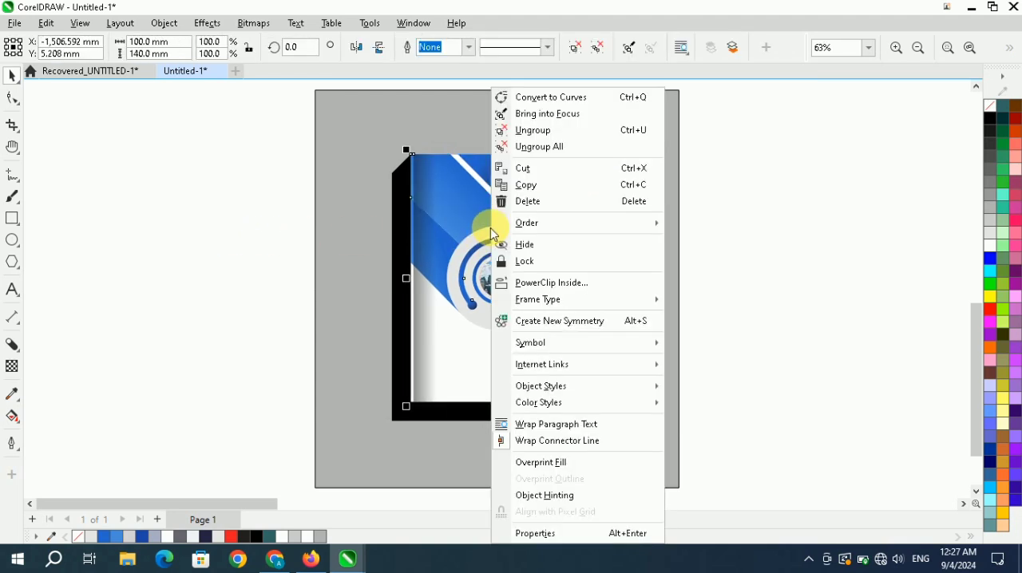
left_click(544, 186)
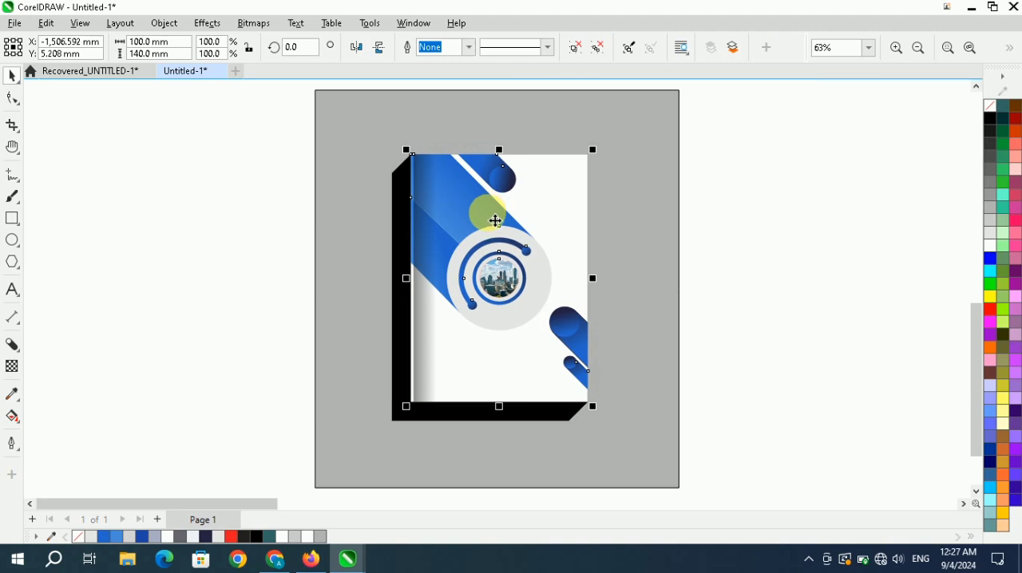
left_click(402, 212, "shift")
left_click(700, 188)
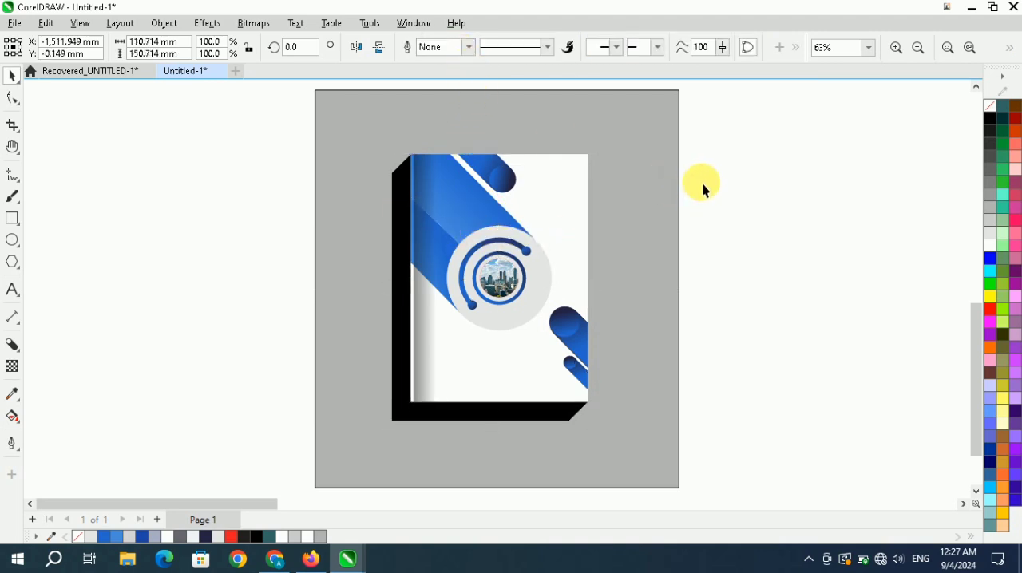
key("ctrl+v")
left_click_drag(488, 250, 654, 277)
key("Delete")
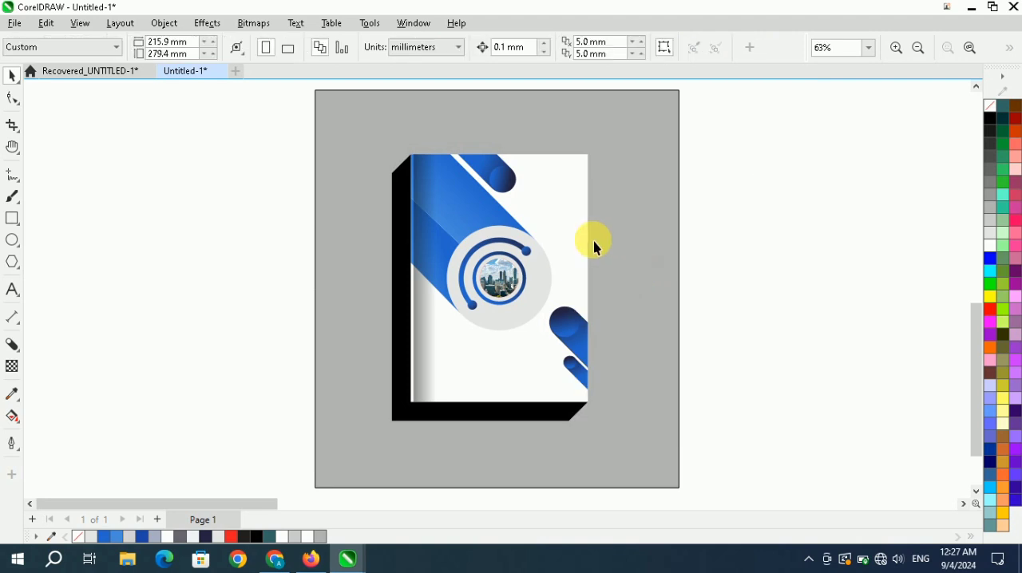
Fill the separated block shadow shape with light gray.
left_click_drag(405, 233, 332, 285)
key("ctrl+z")
scroll(422, 258, "up", 1)
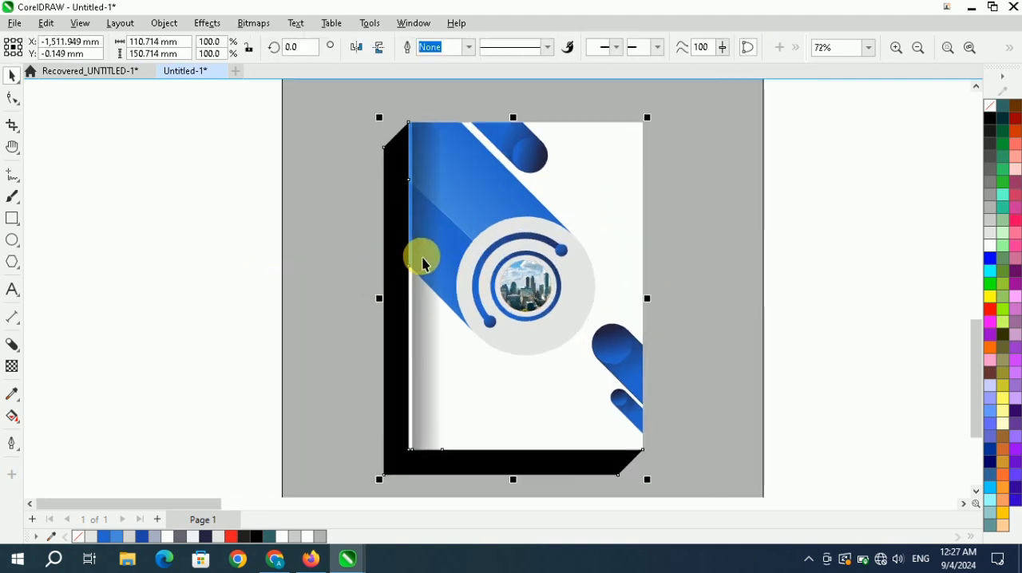
scroll(423, 262, "down", 1)
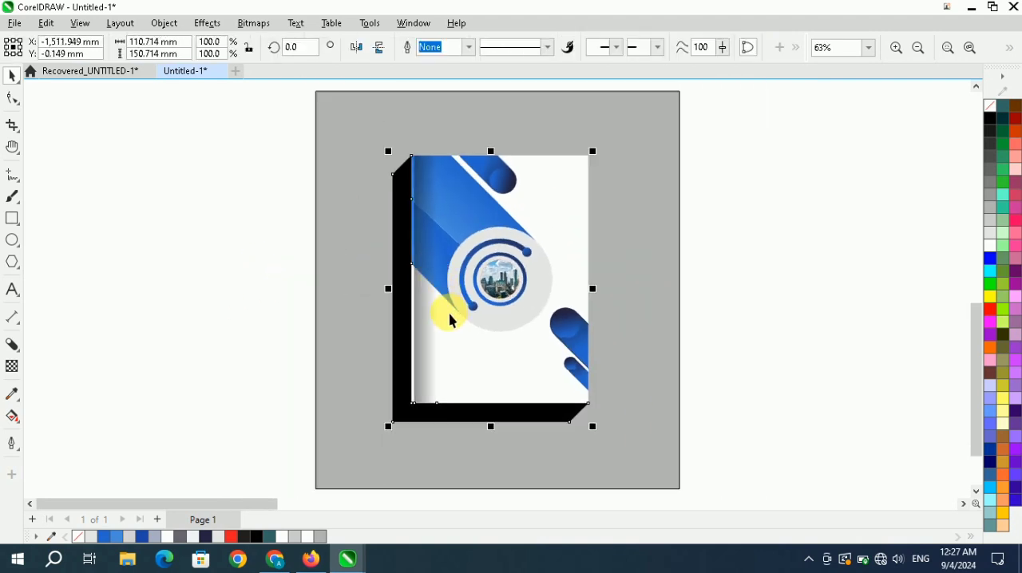
left_click(990, 235)
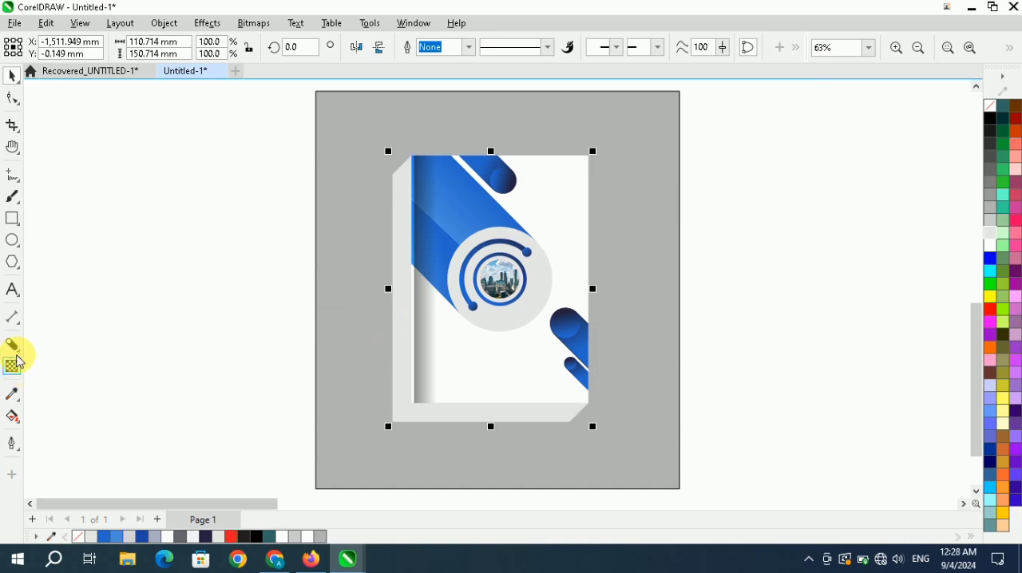
Apply a linear transparency at 180° to the light gray shadow shape, fading it towards its left edge.
left_click(12, 367)
left_click_drag(488, 260, 341, 285)
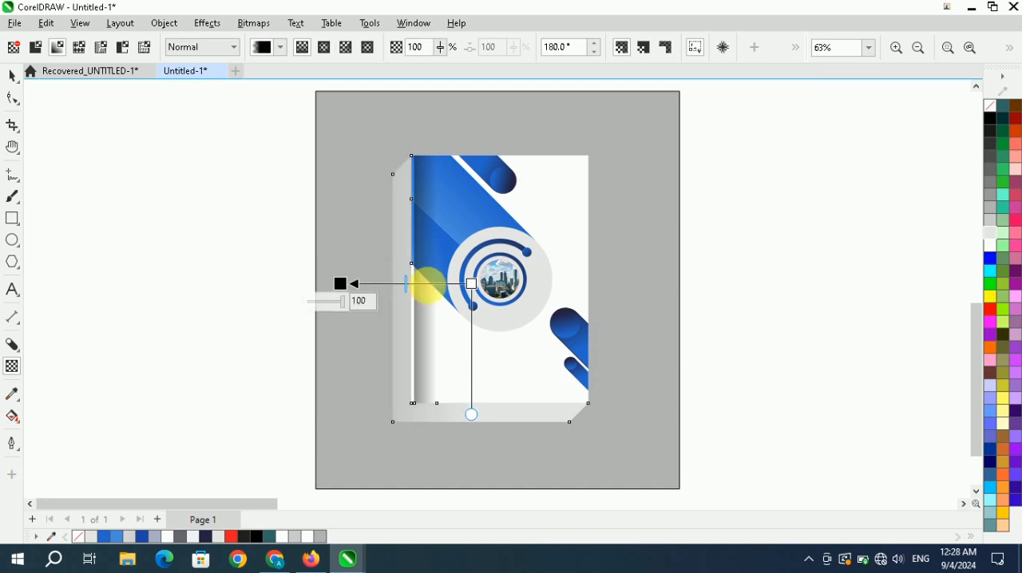
left_click_drag(472, 284, 436, 284)
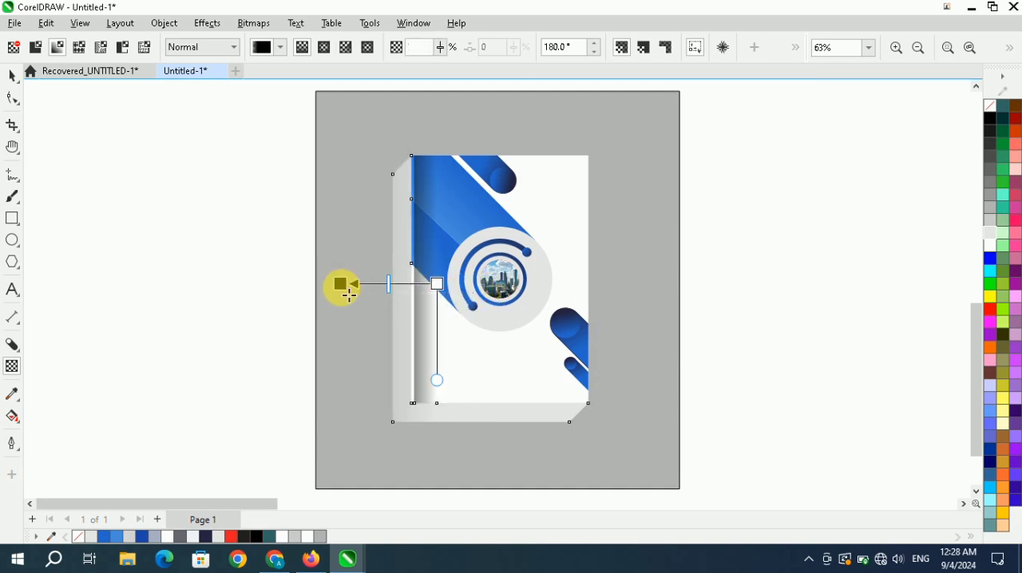
left_click_drag(341, 284, 384, 291)
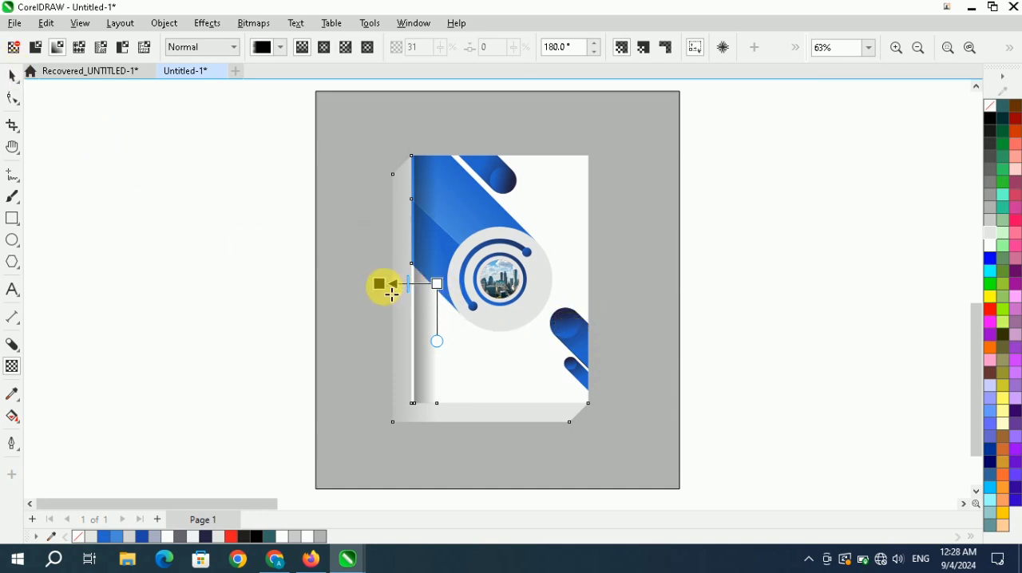
left_click_drag(393, 284, 393, 285)
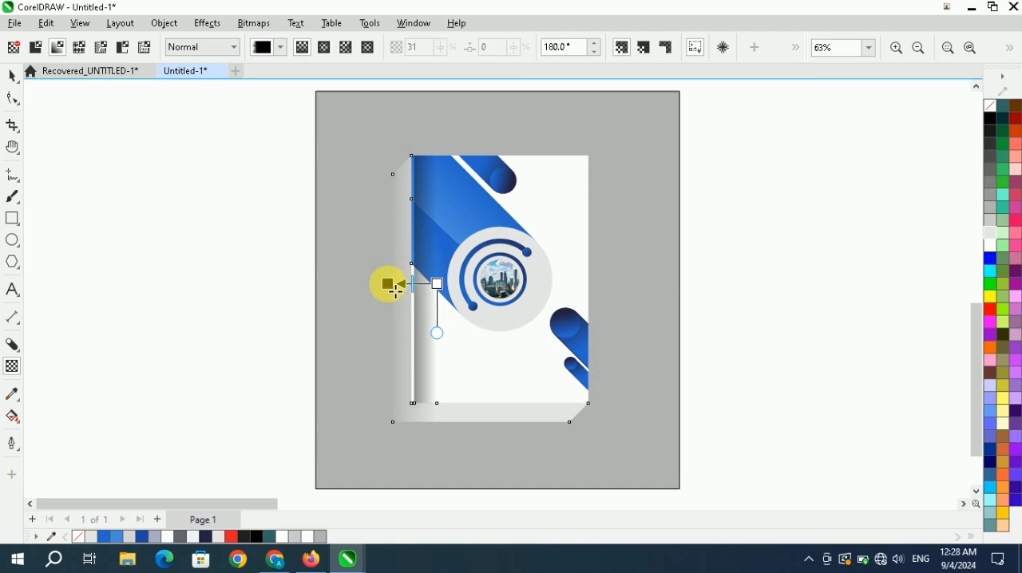
left_click(12, 76)
left_click(200, 195)
scroll(219, 299, "down", 2)
scroll(354, 312, "up", 1)
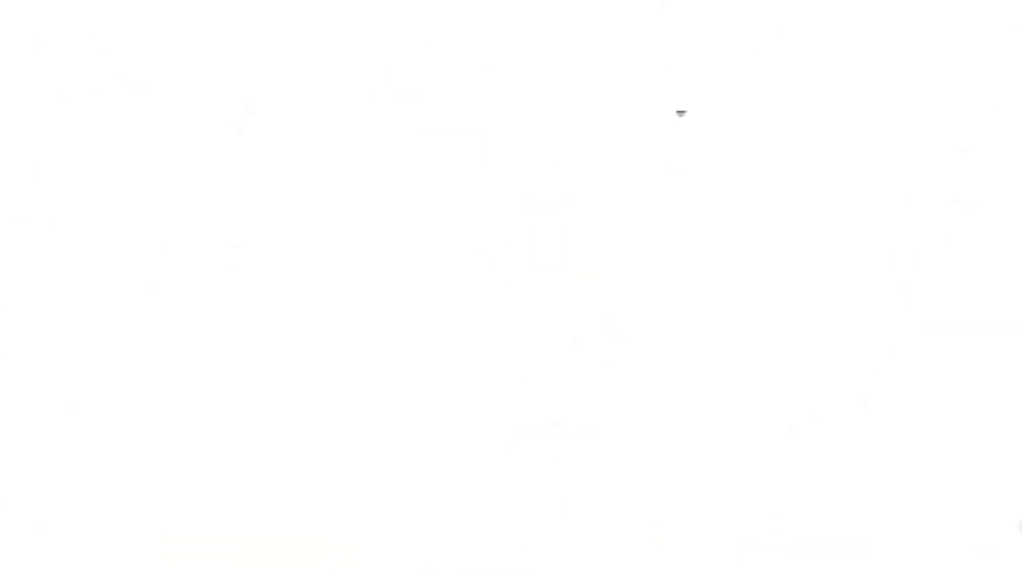